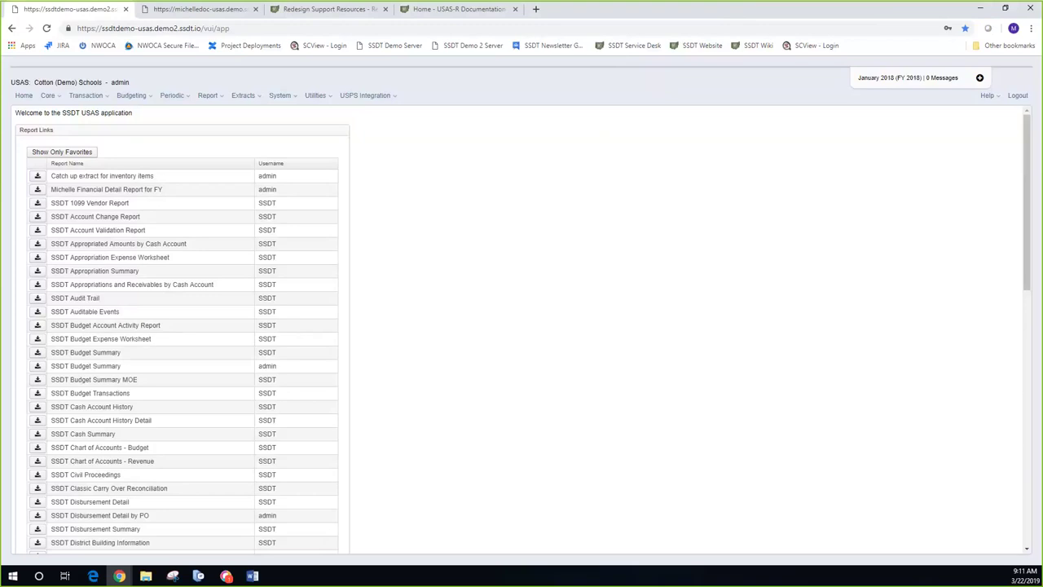
Step: Open the Users list from the System menu
left_click(291, 98)
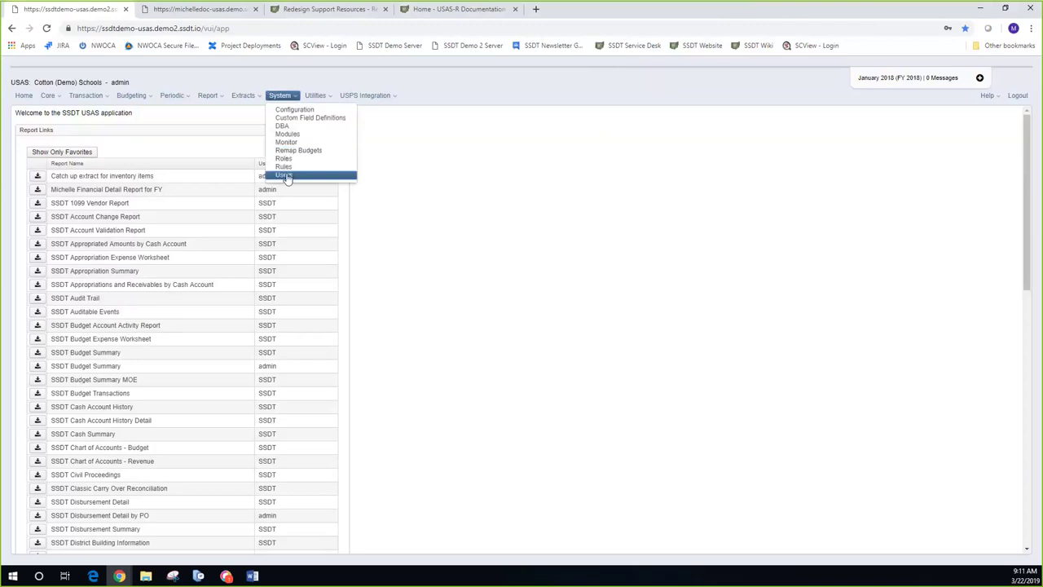
left_click(284, 173)
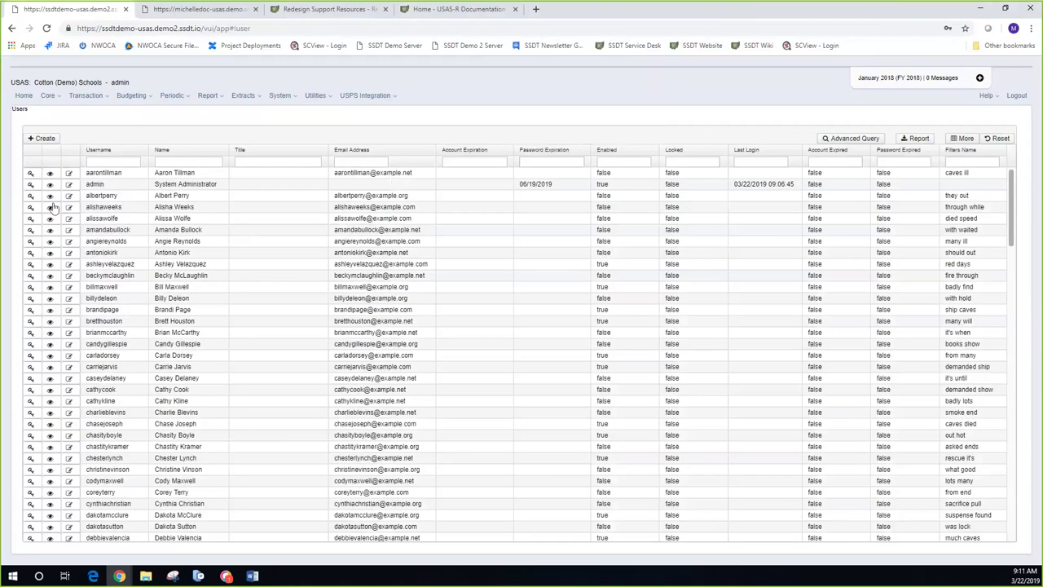
left_click(49, 268)
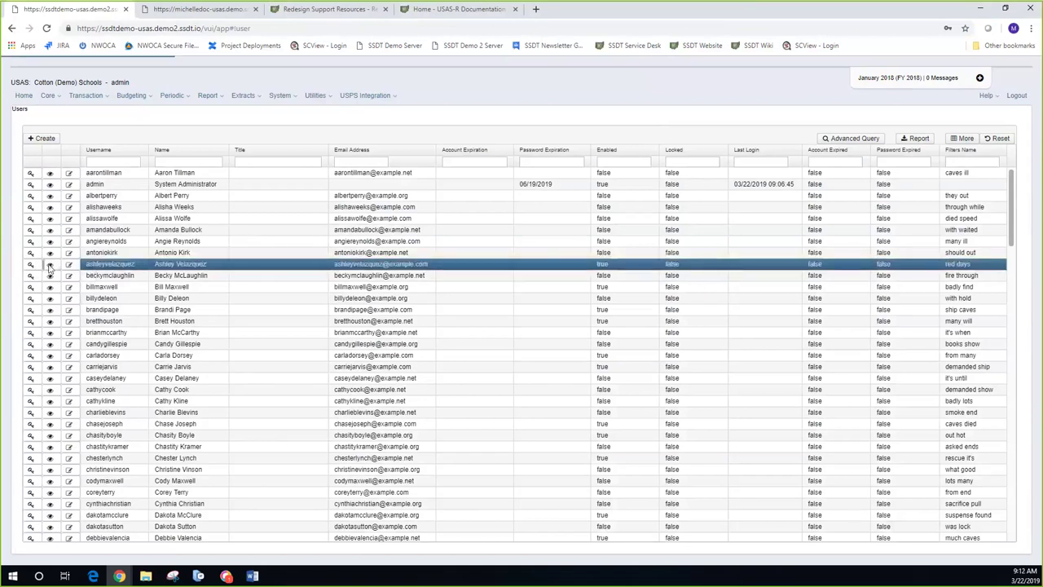
left_click(49, 267)
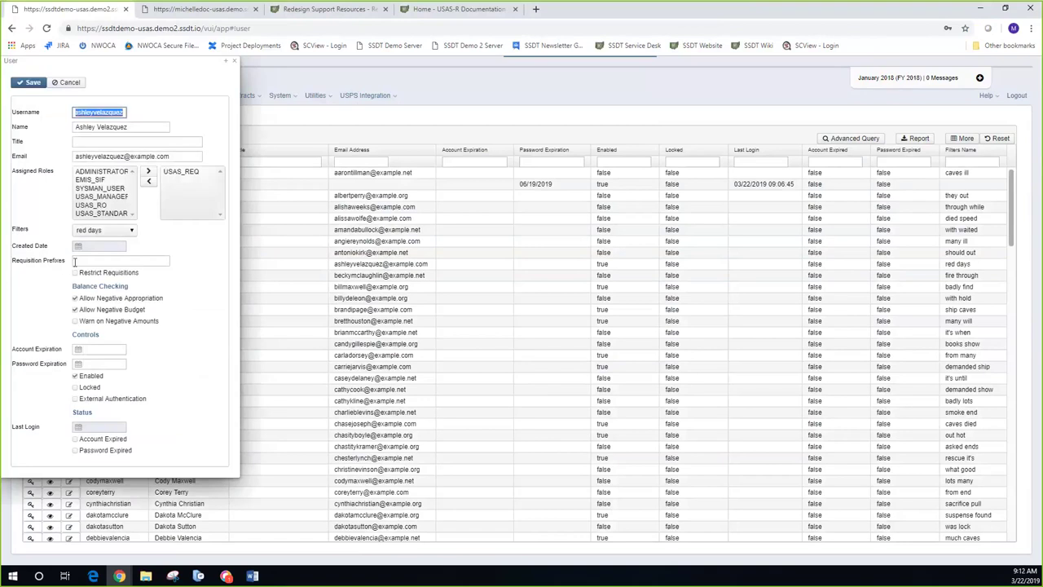
mouse_move(75, 262)
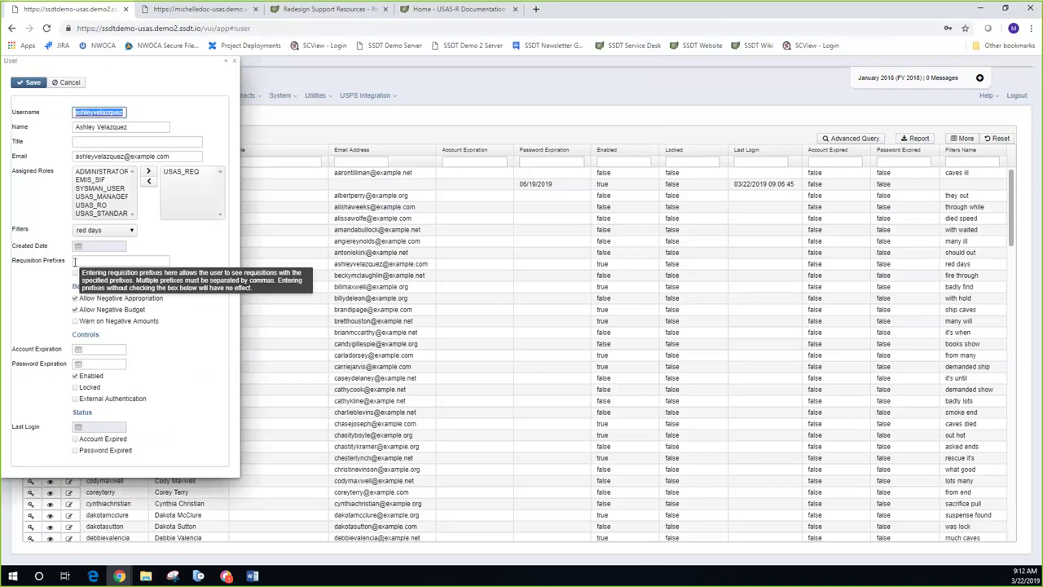
left_click(44, 280)
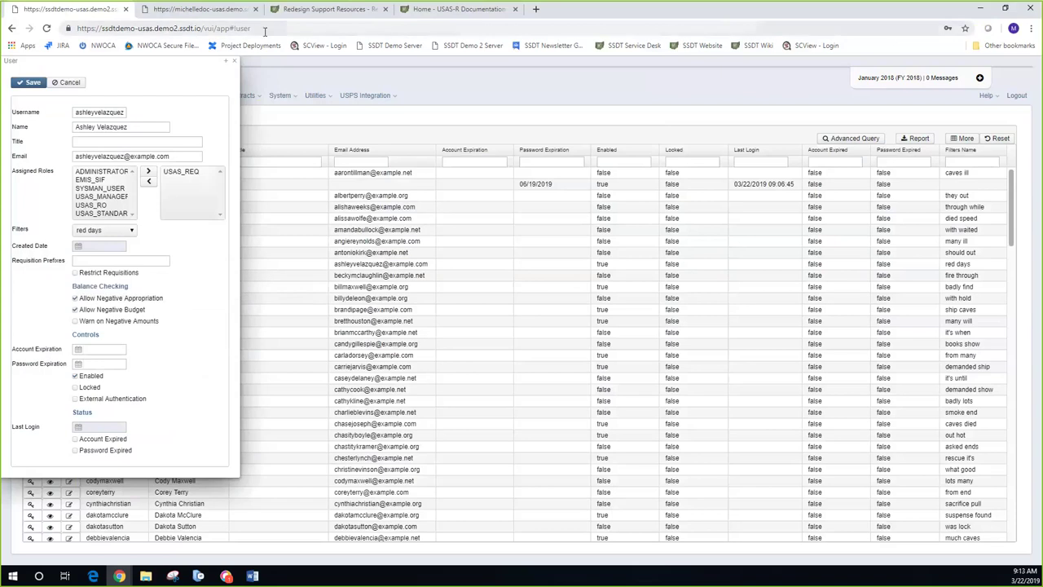
left_click(235, 64)
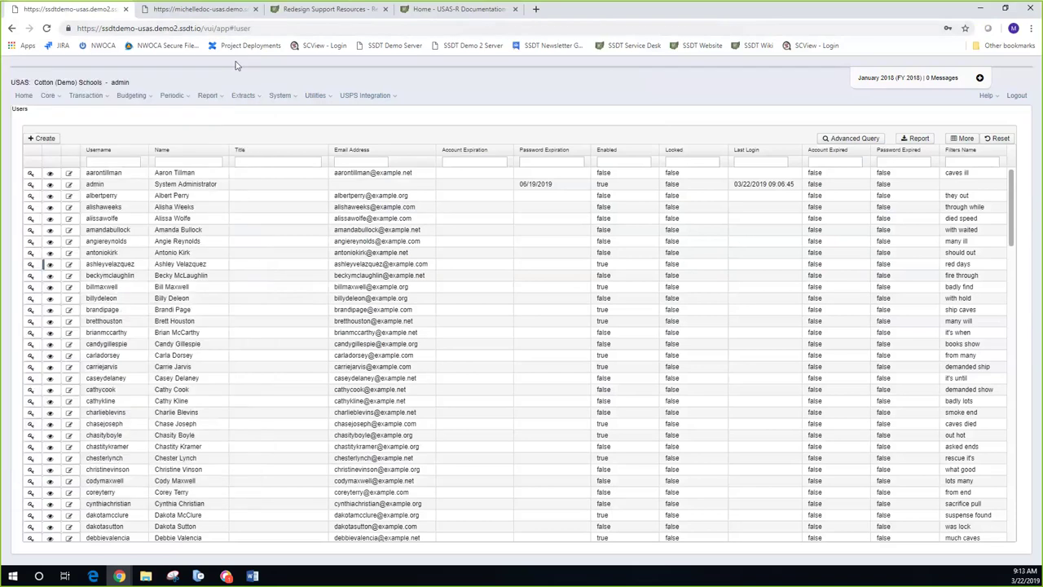
Step: Show the Transaction menu's areas, from Activity Ledger Query to Transfers/Advances
left_click(102, 96)
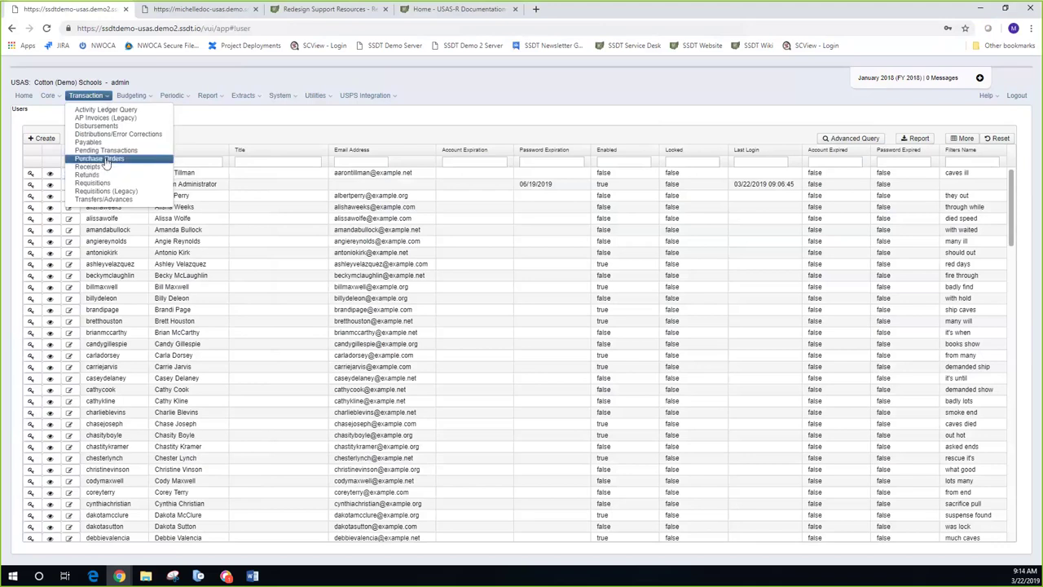
Step: Open the Purchase Orders list, start editing Ochlocknee Signs PO 311763, then cancel the Edit or Amend prompt
left_click(106, 158)
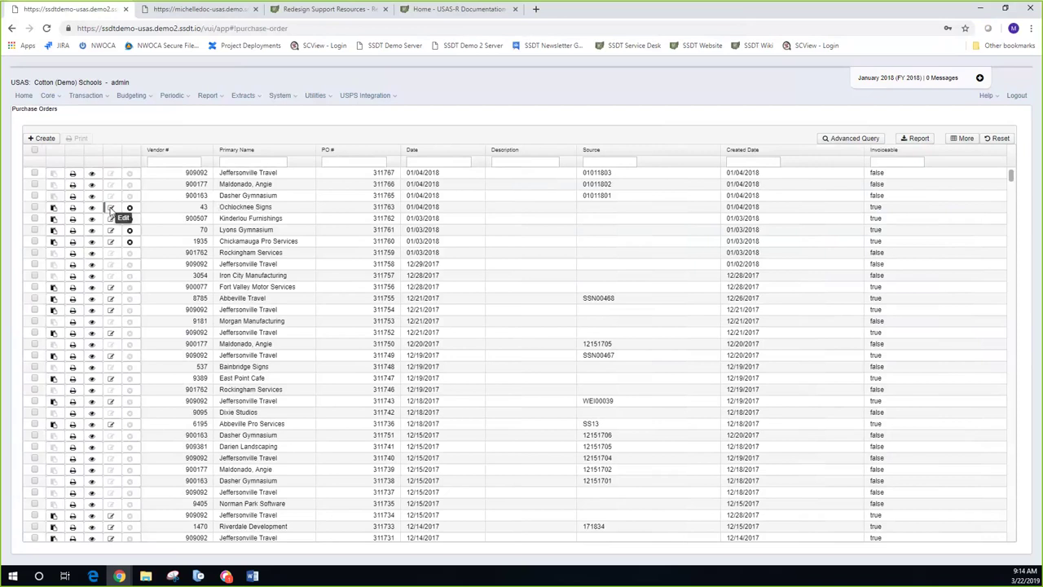
left_click(111, 209)
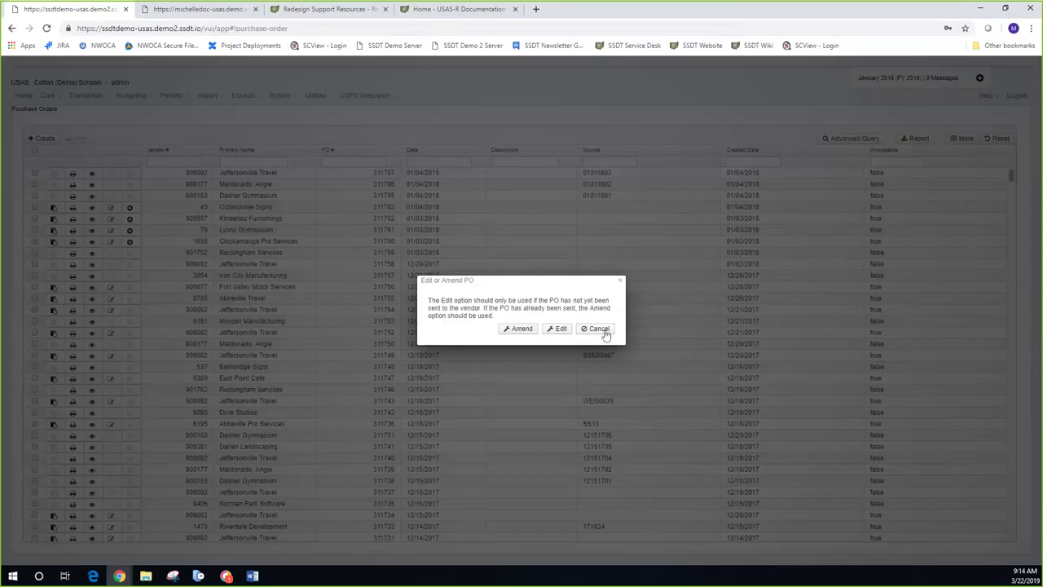
left_click(596, 329)
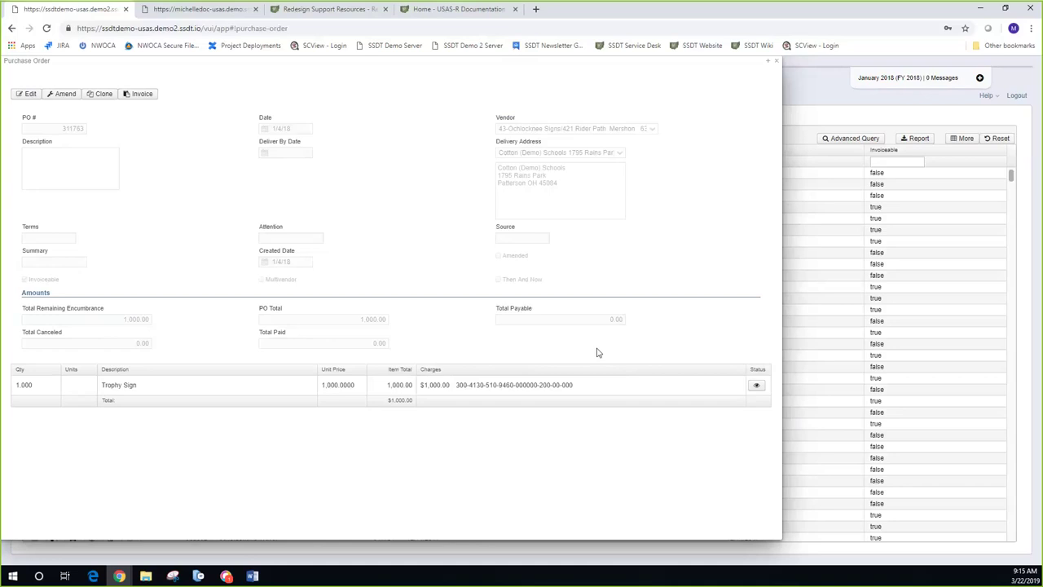
left_click(778, 64)
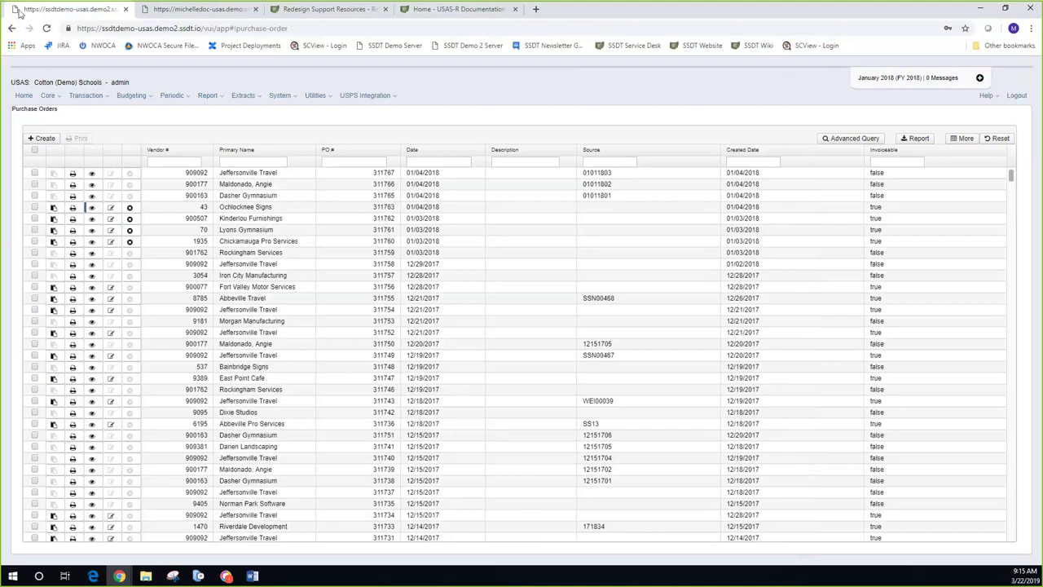
left_click(60, 98)
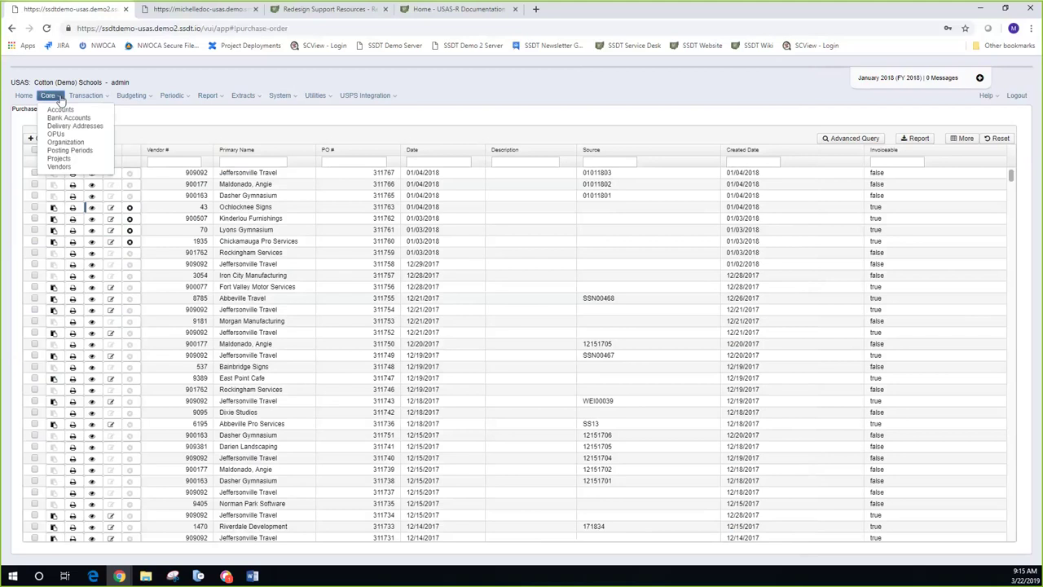
Step: Open the Vendors list and view the Nahunta Cafe vendor record, closing it unchanged
left_click(61, 166)
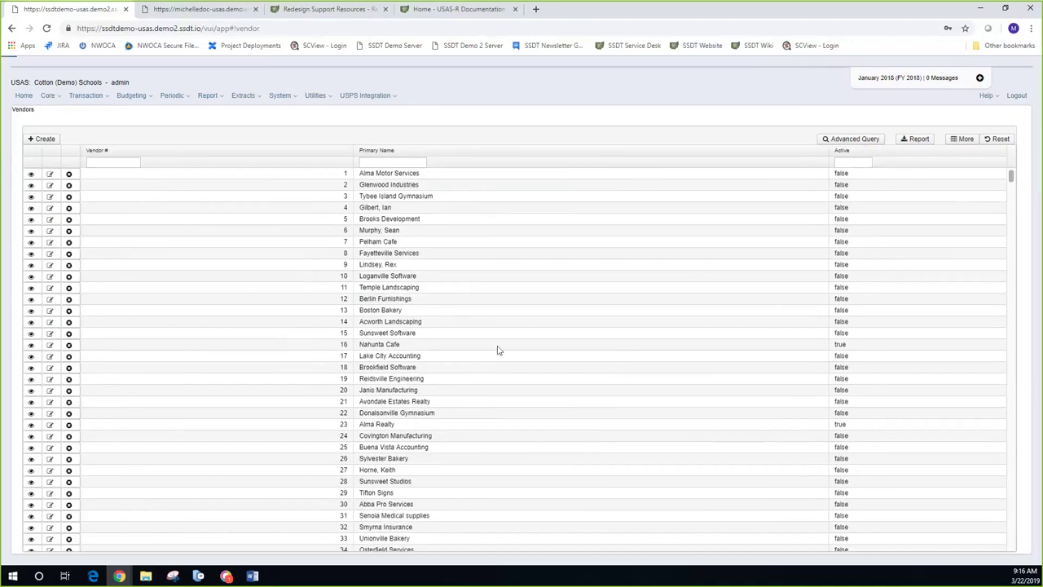
left_click(32, 346)
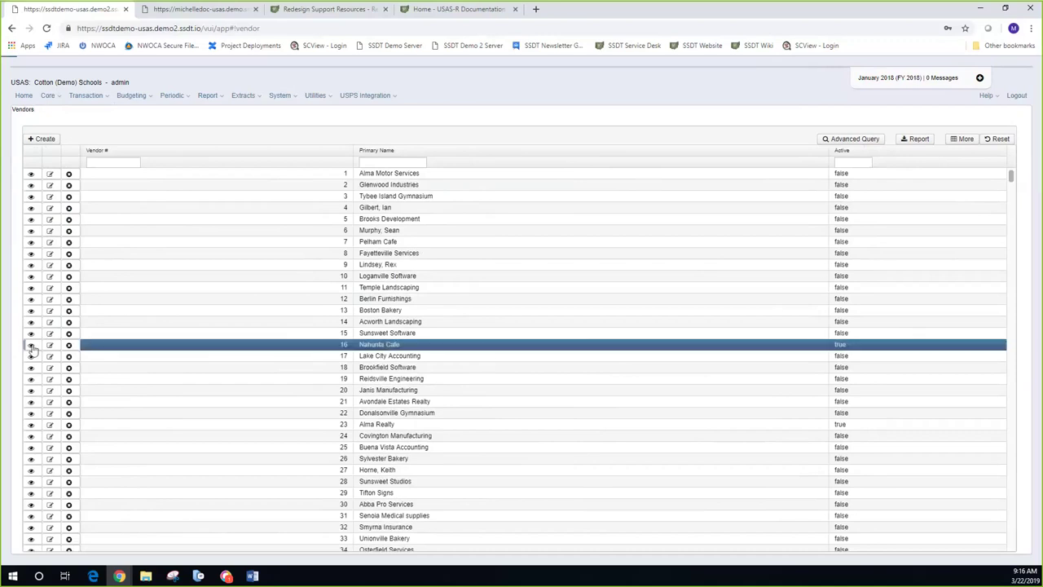
double_click(154, 343)
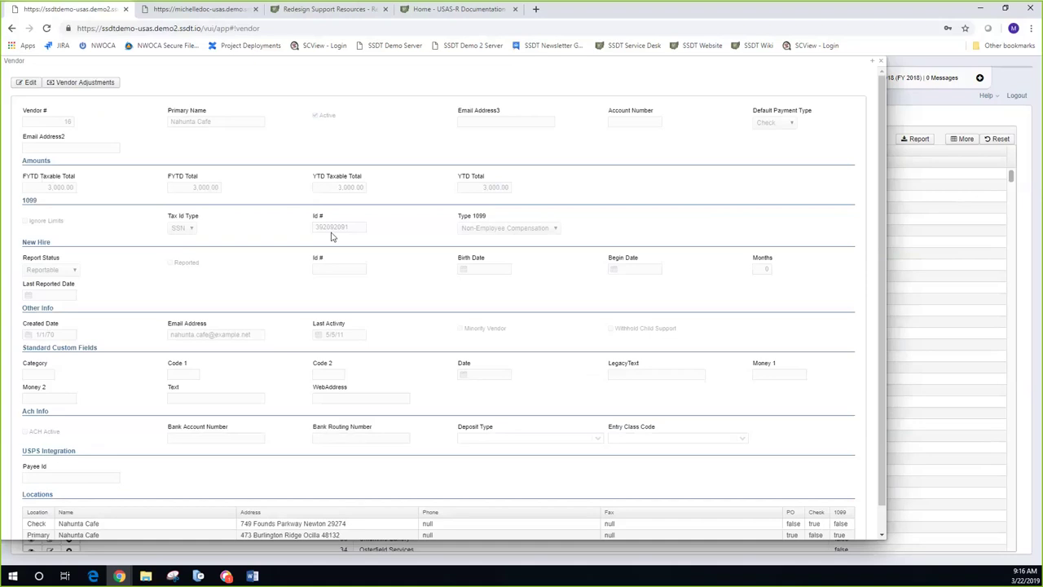
left_click(882, 65)
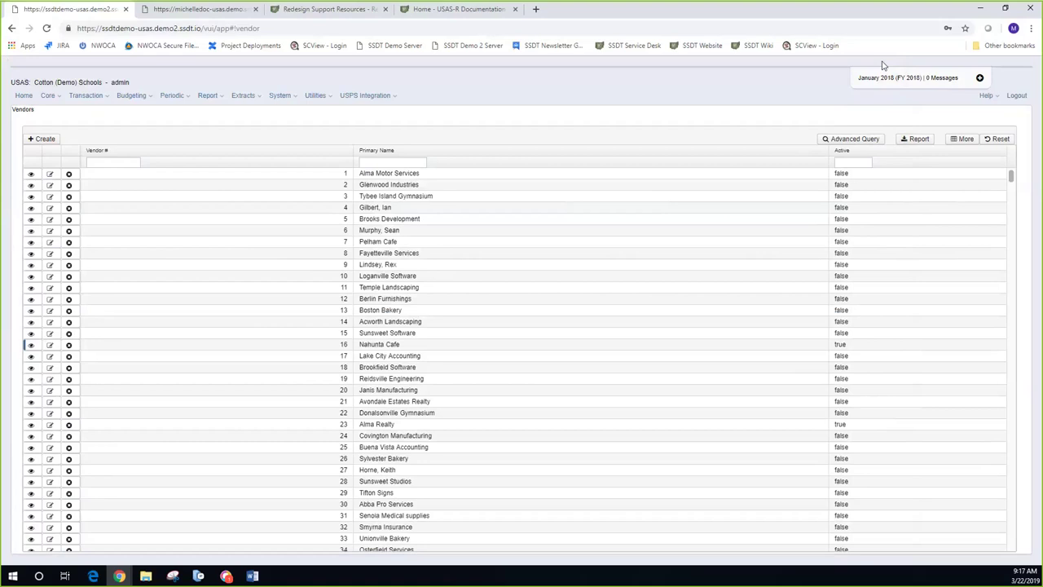
Step: Show the Extracts menu listing EMIS, GAAP and Positive Pay
left_click(261, 100)
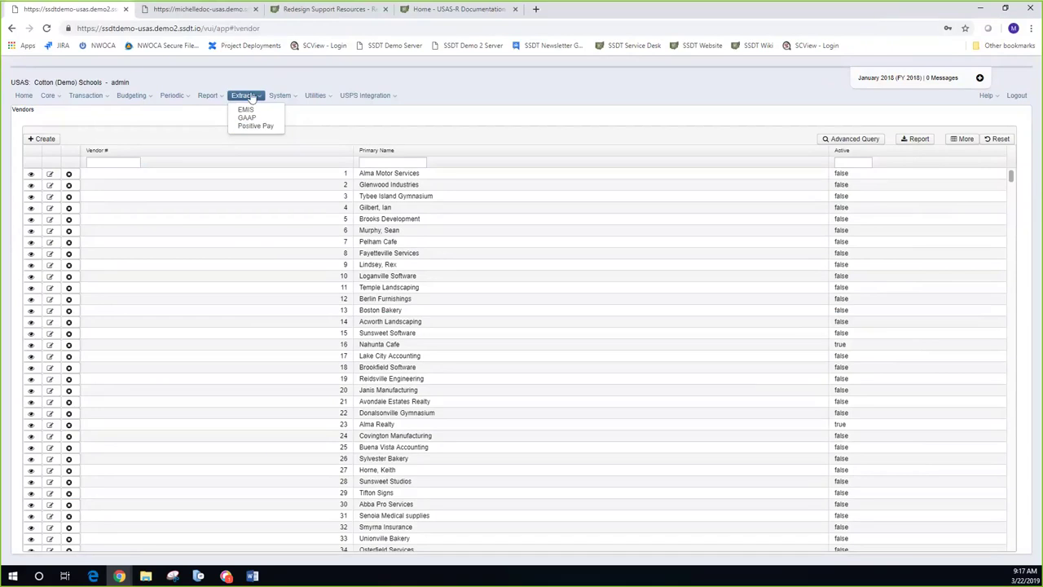
Step: Check the Utilities menu, then show the System options from Configuration to Users
left_click(330, 97)
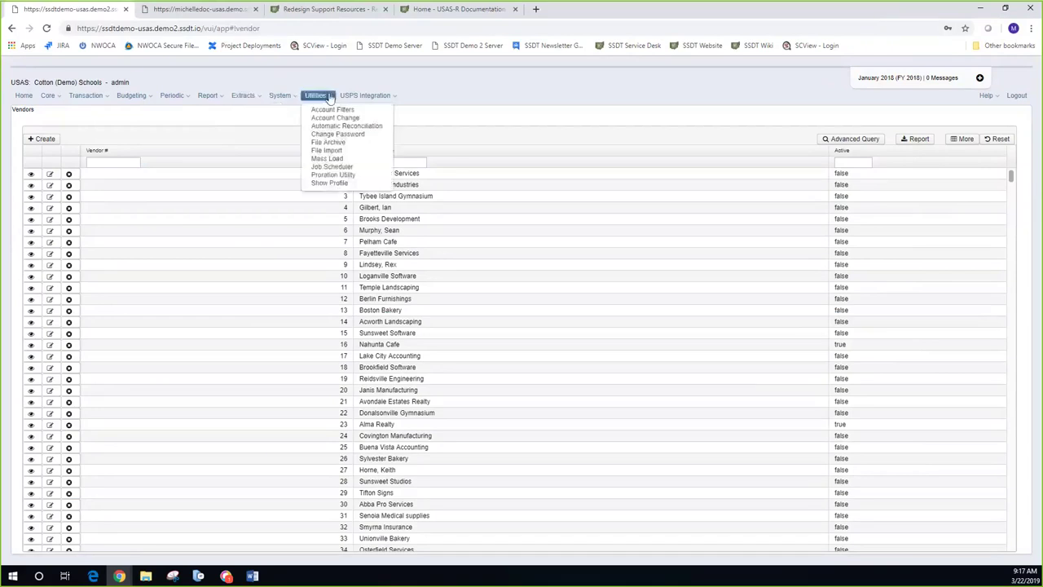
left_click(283, 97)
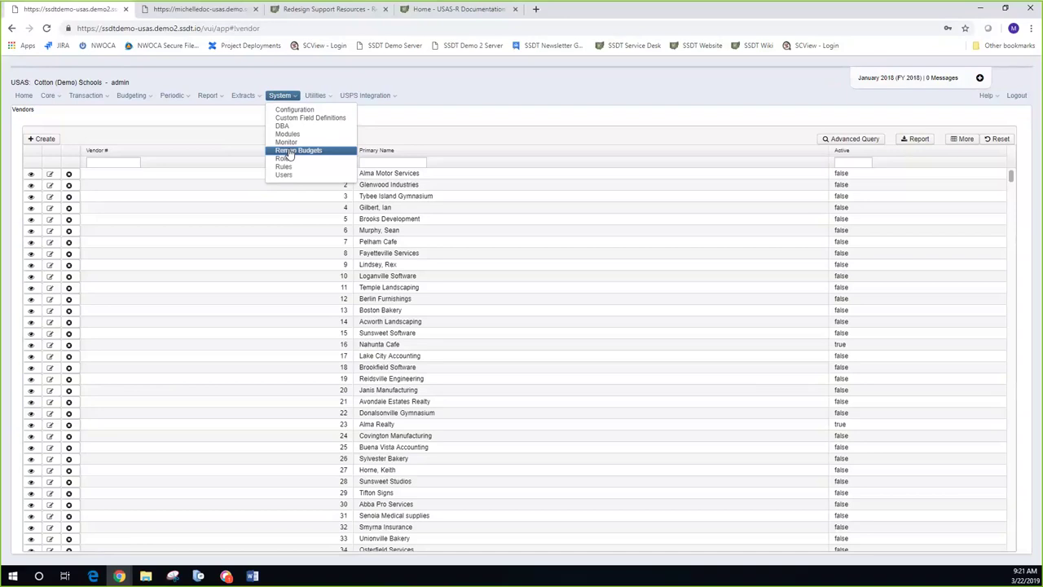
left_click(315, 95)
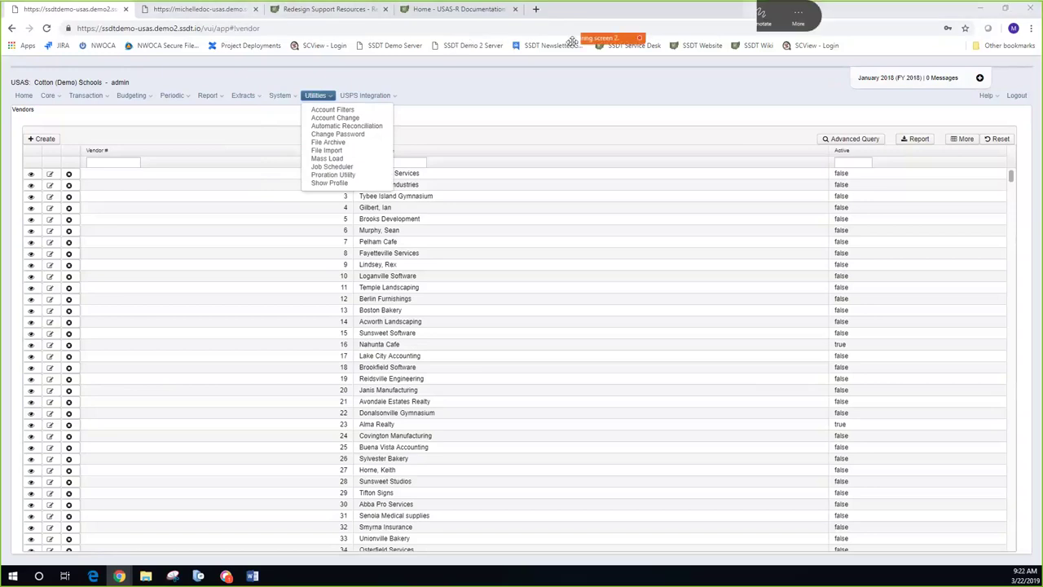
left_click_drag(573, 41, 676, 41)
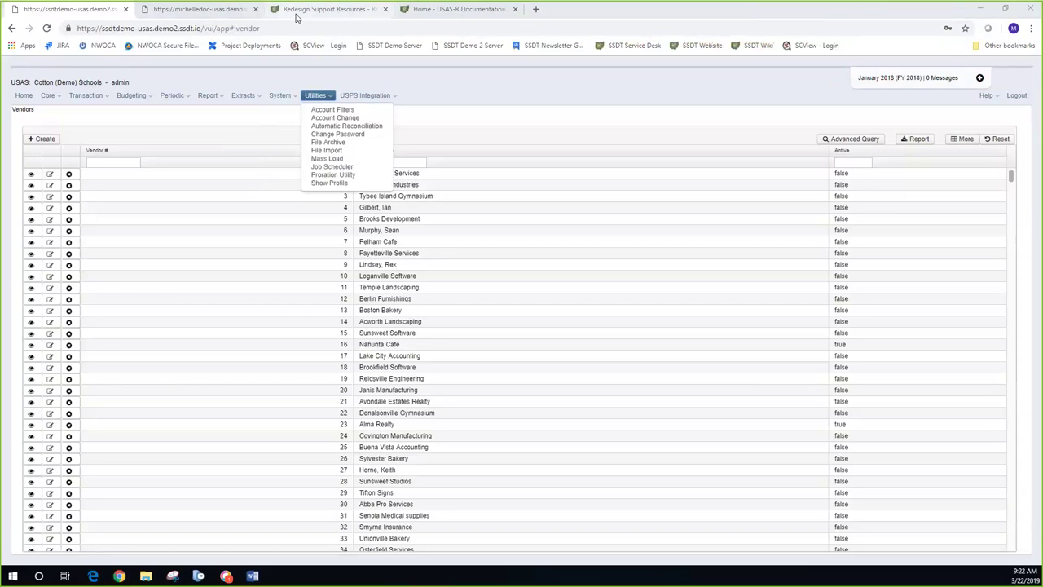
Step: In the USAS-R wiki, go to Report > Report Manager's 'Scheduling a Report to Run via a Cron Job' section
left_click(440, 9)
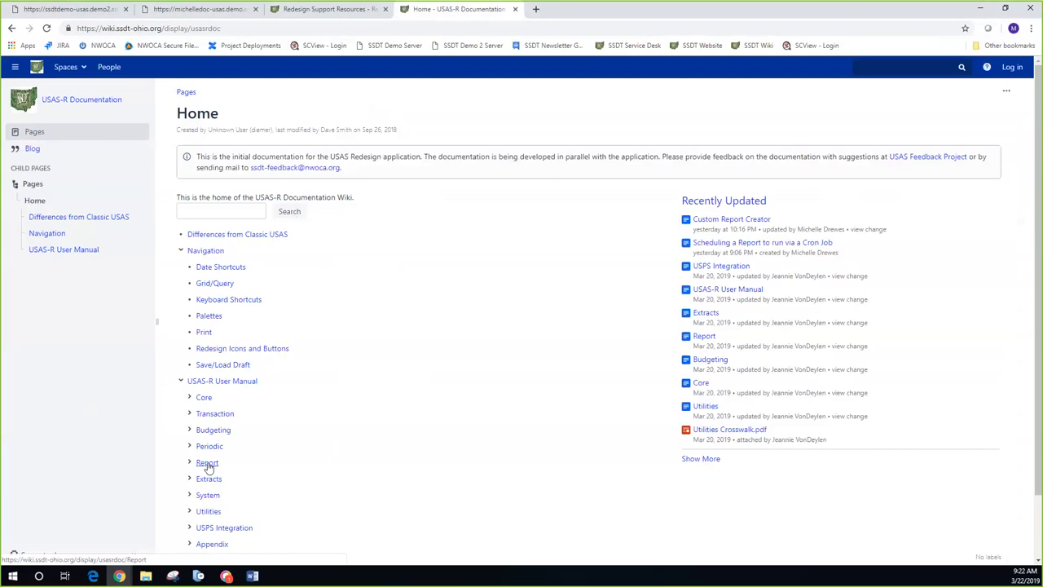
left_click(207, 463)
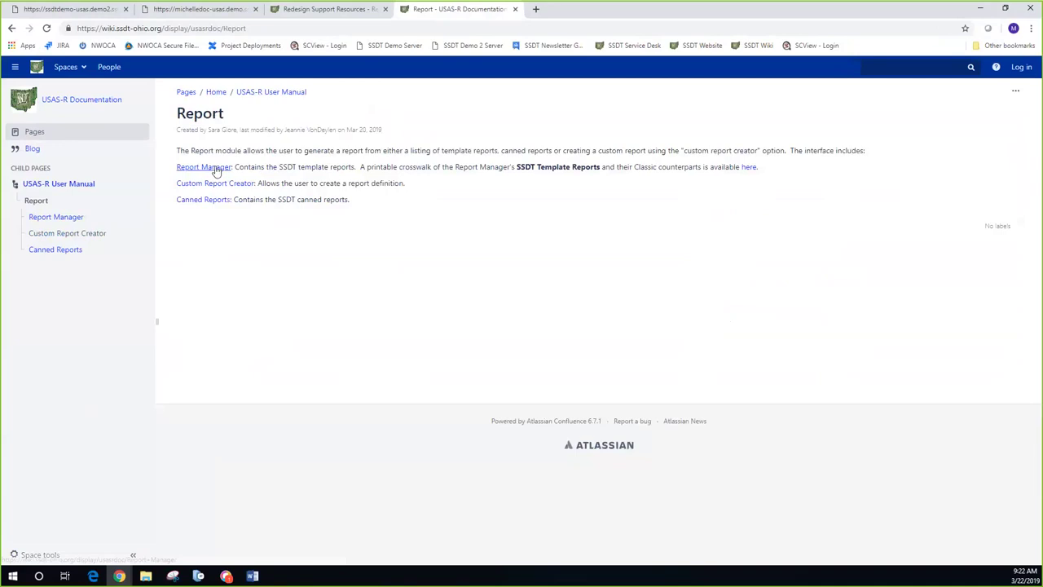
left_click(204, 167)
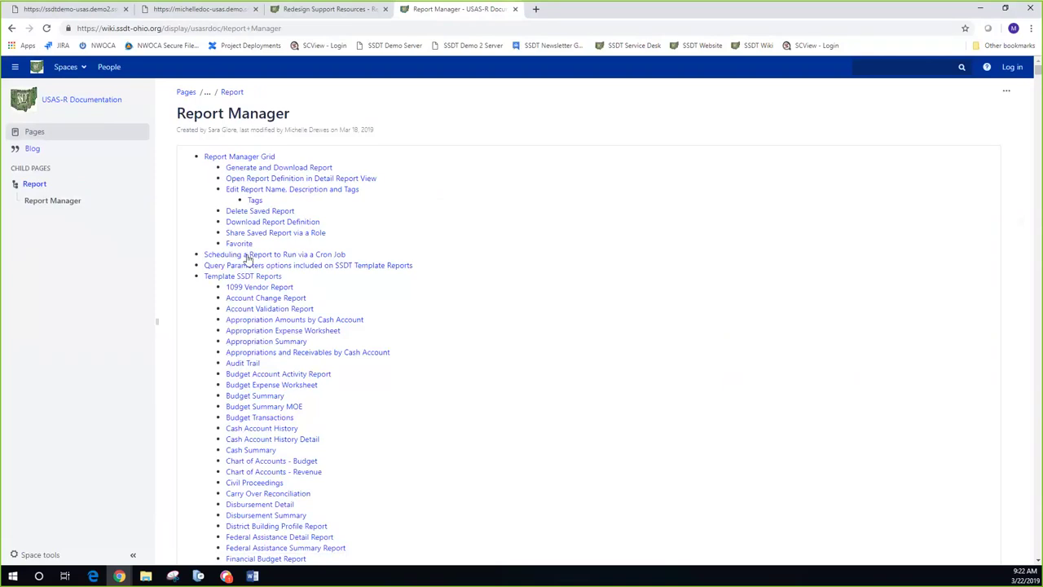
left_click(248, 256)
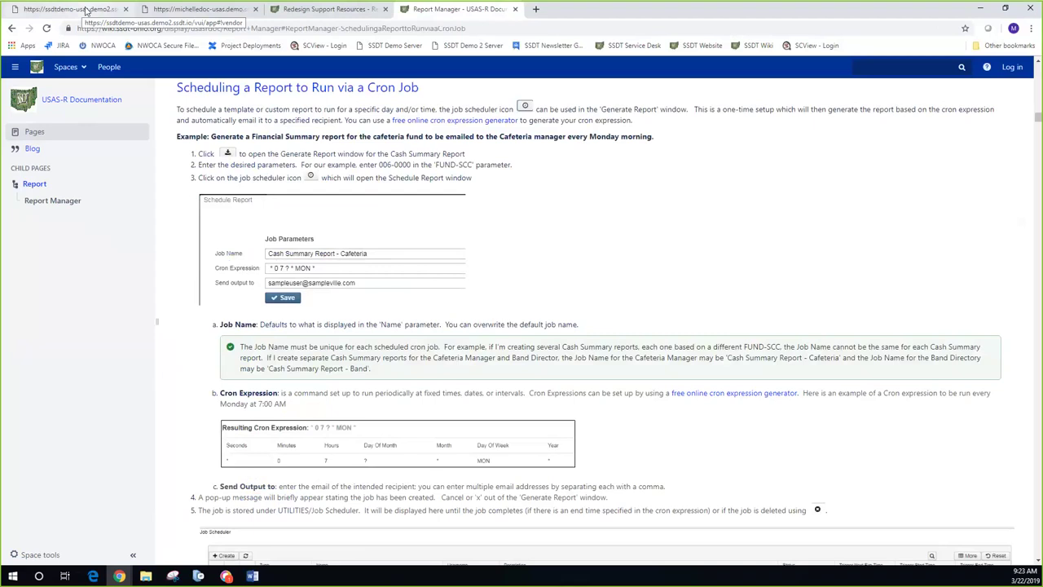
Step: Back in USAS, start generating the SSDT Cash Summary report from Report Links
left_click(84, 10)
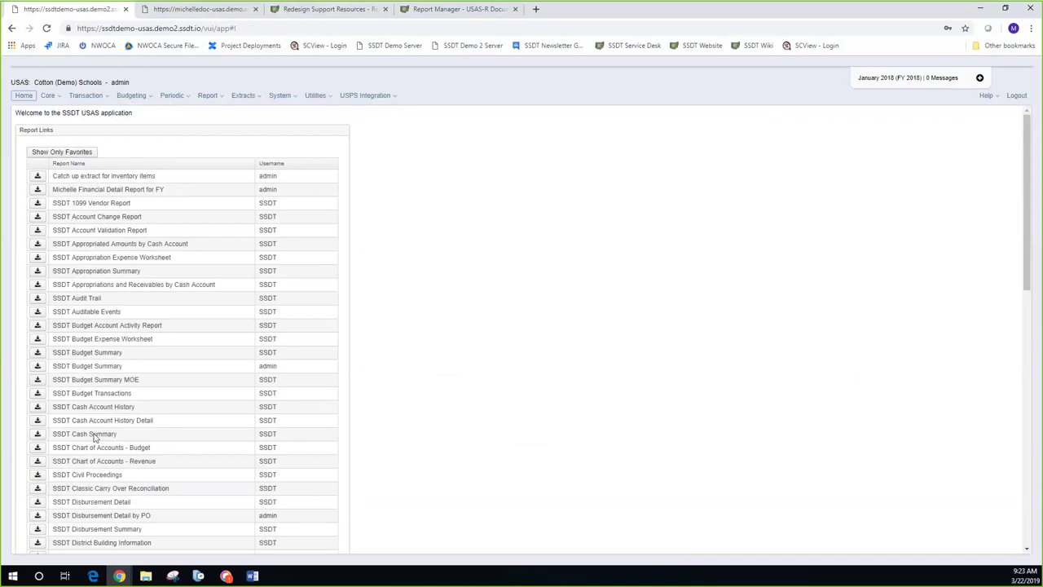
left_click(37, 435)
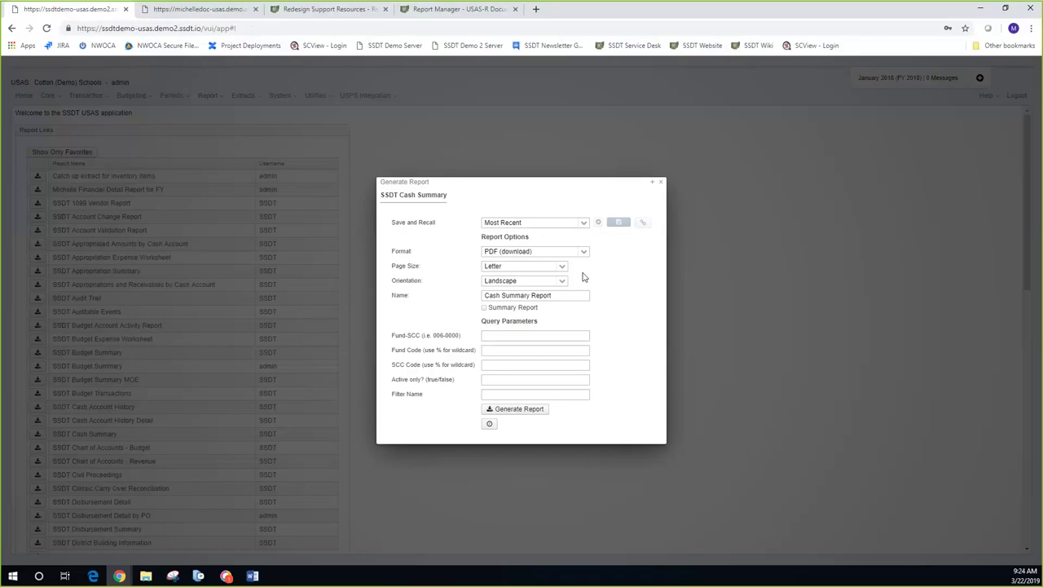
Step: Enter filter name cafe and active-only t for the Cash Summary report, then open its Schedule Report dialog
left_click(504, 395)
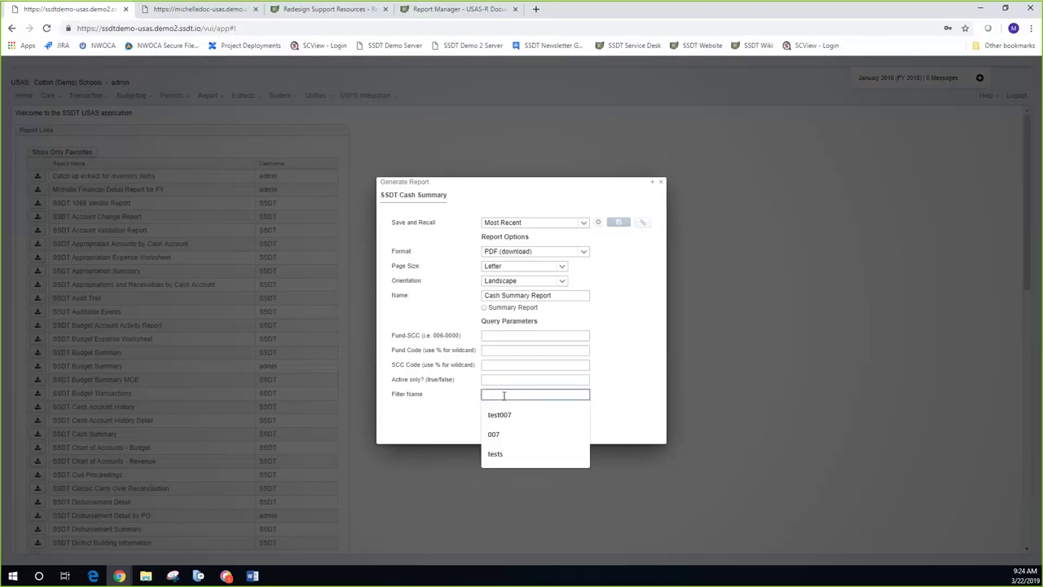
type("cafe")
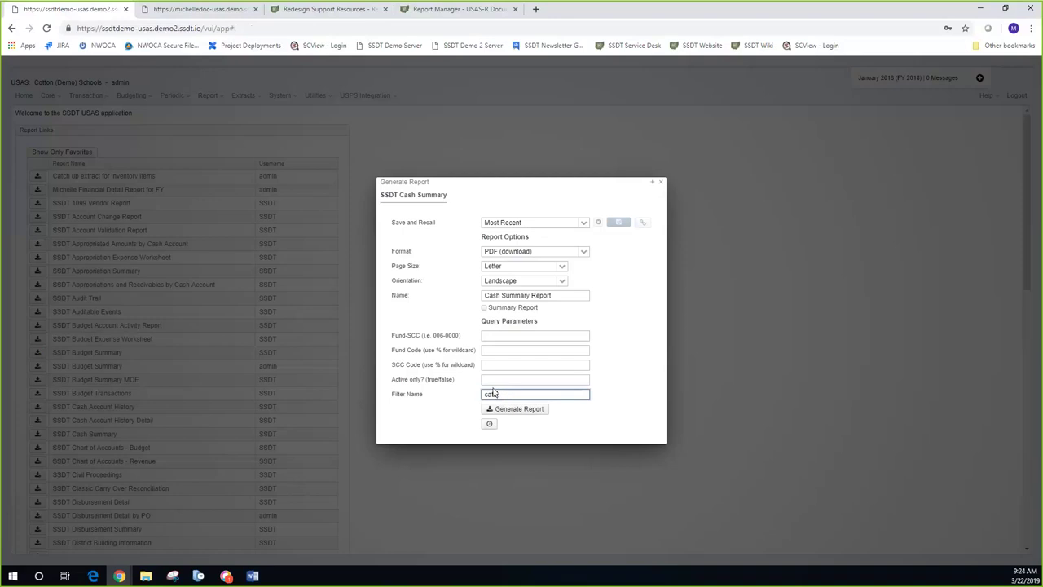
left_click(492, 380)
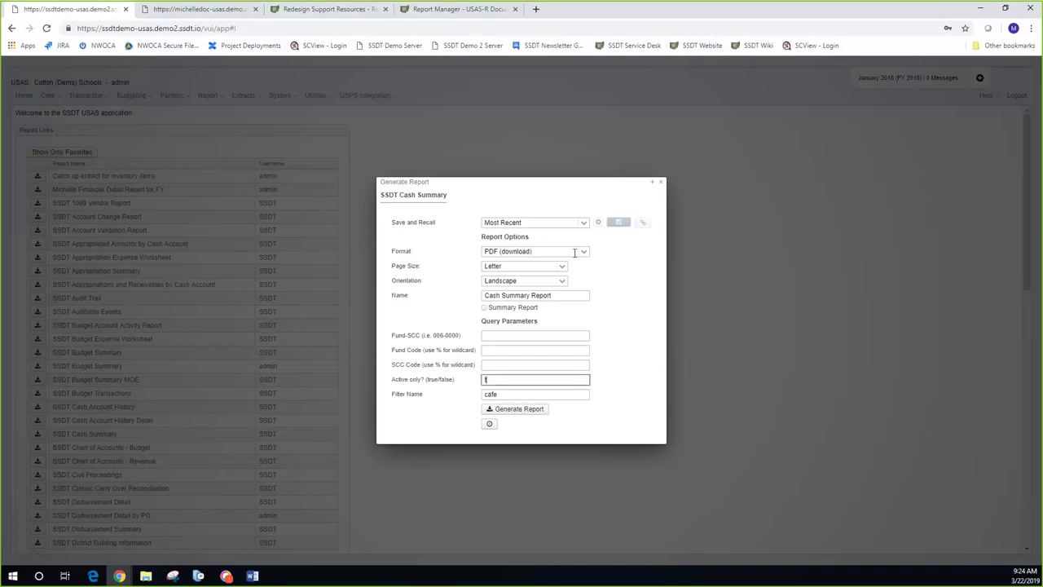
left_click(490, 424)
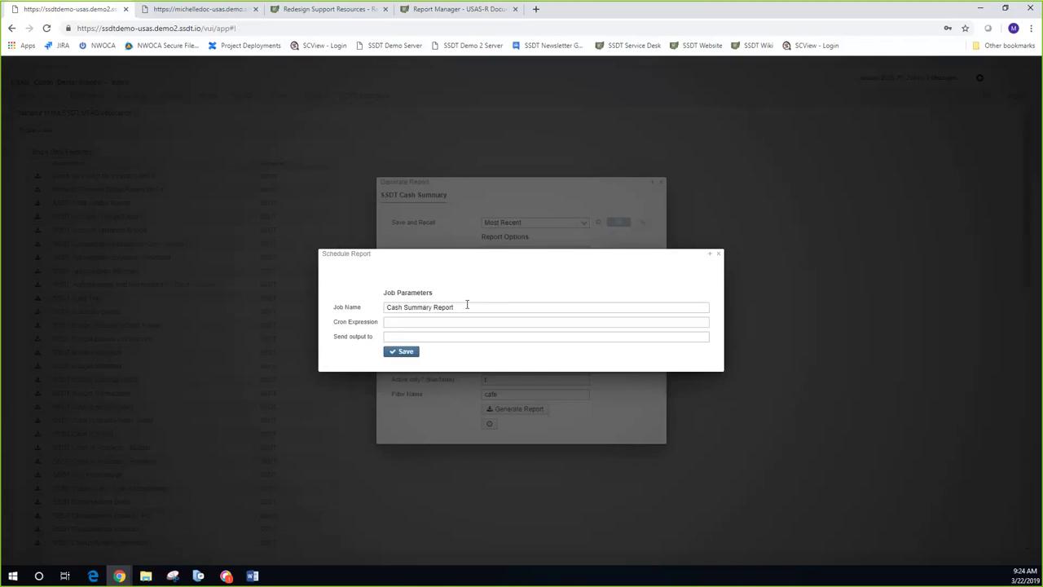
Step: Rename the job to 'Cash Summary Report - Cafe' and return to the wiki's cron scheduling section
left_click(466, 306)
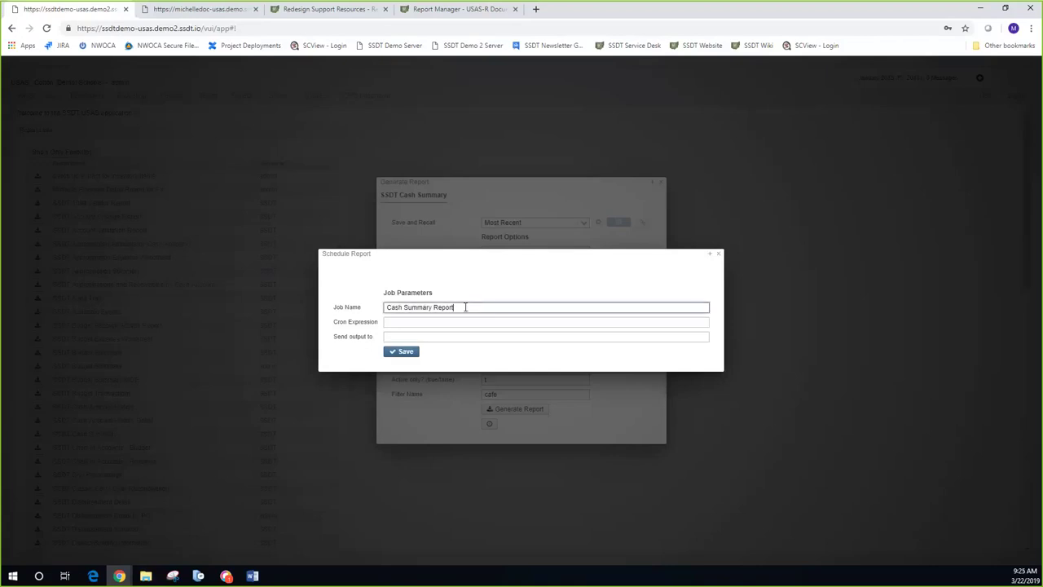
type("- Cafe")
left_click_drag(748, 38, 783, 109)
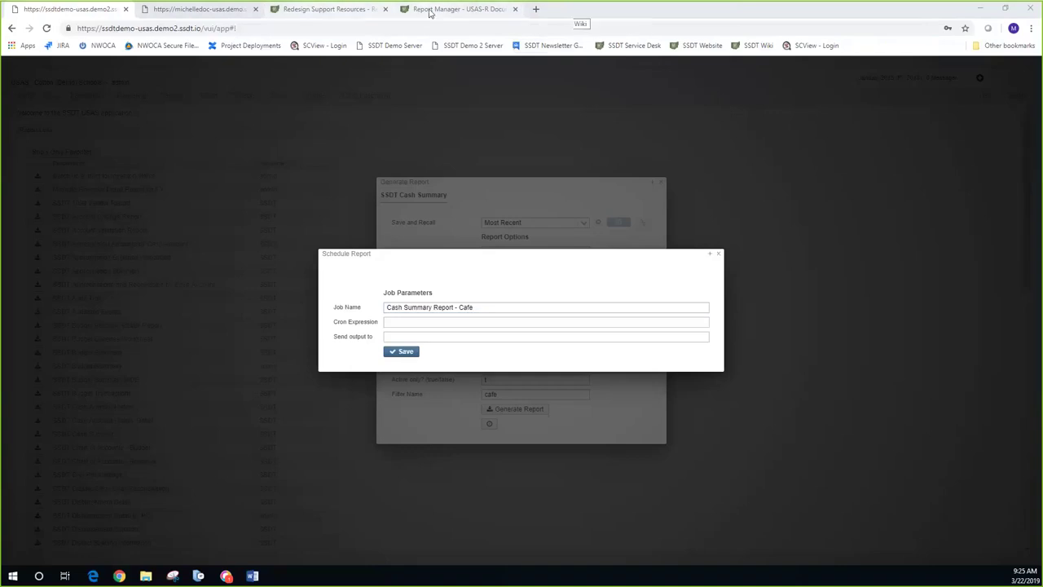
left_click(437, 13)
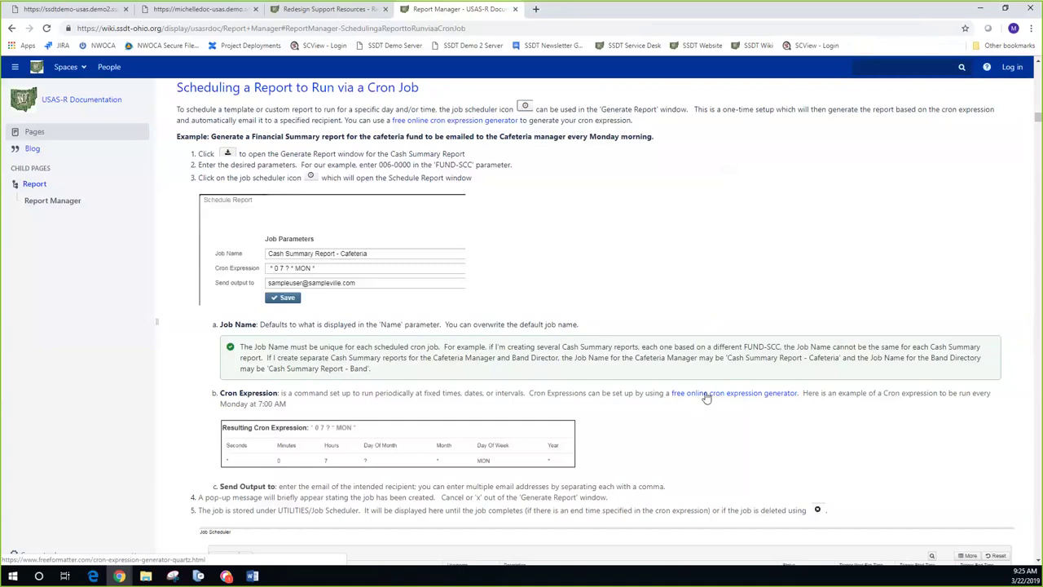
Step: Copy the Confluence 'free online cron expression generator' link and load it in a new tab
right_click(707, 396)
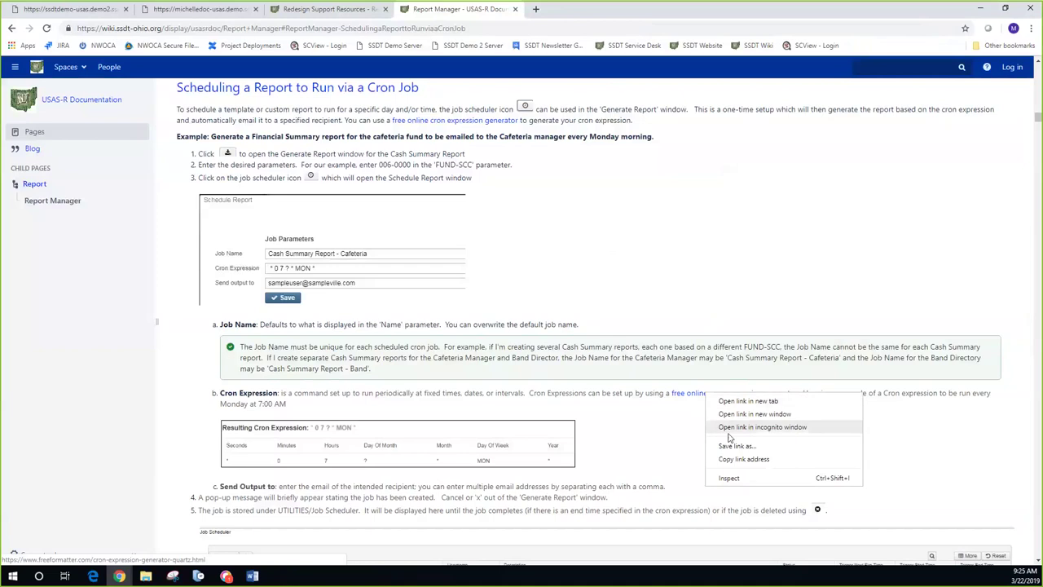
left_click(536, 10)
left_click(536, 10)
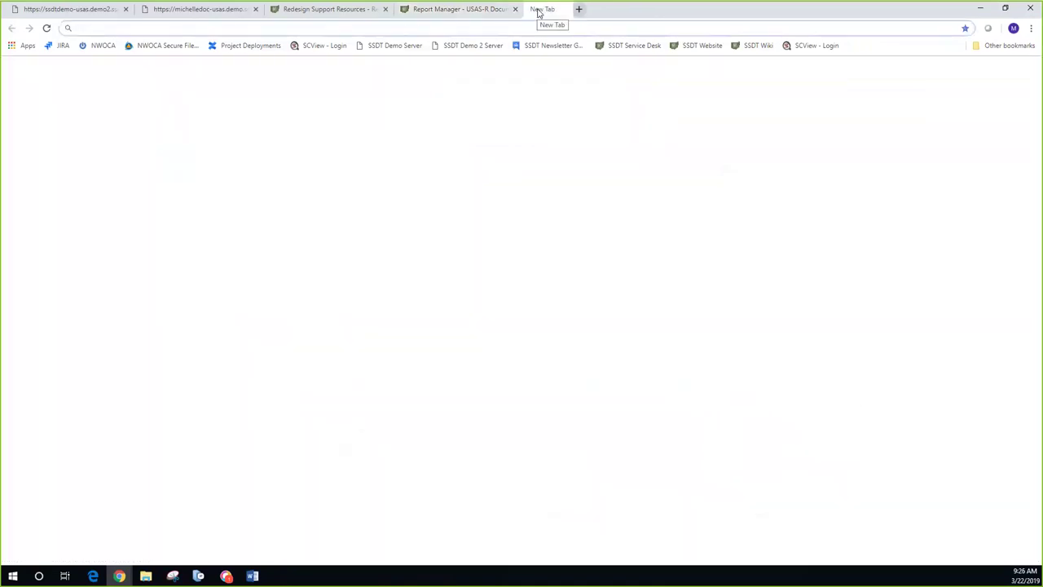
type("https://www.freeformatter.com/cron-expression-generator-quartz.html")
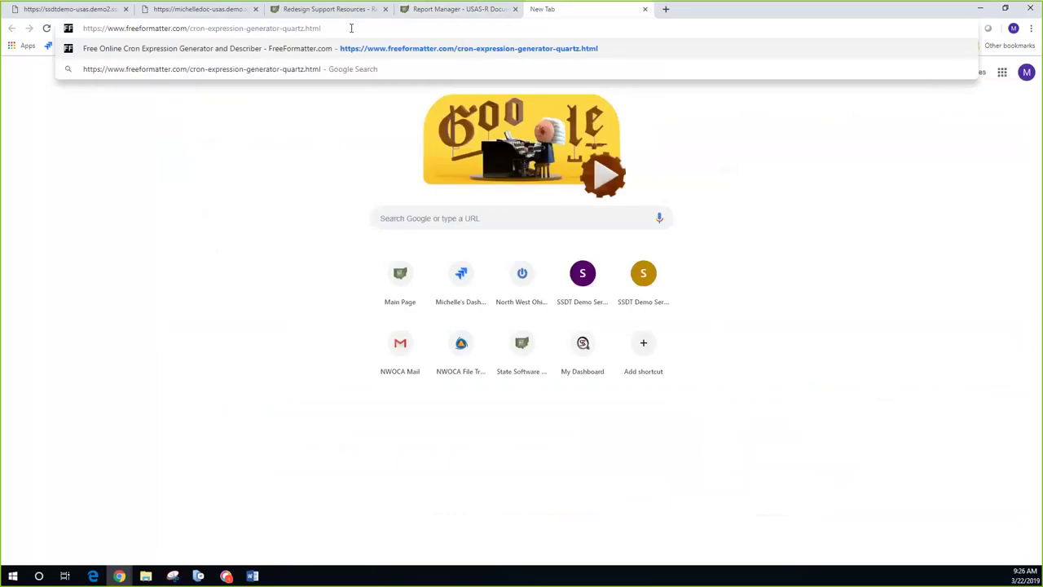
key("Return")
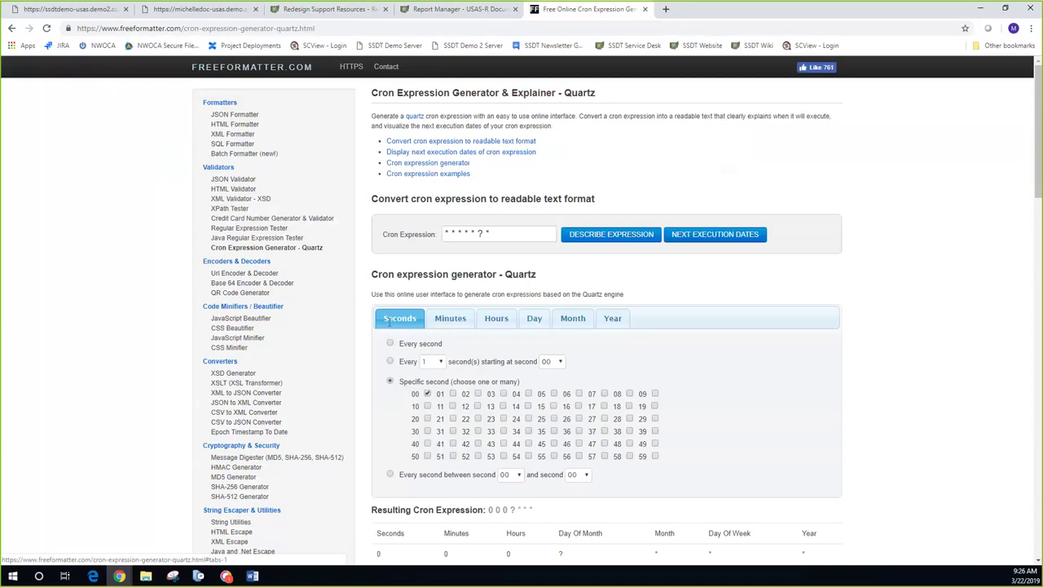
Step: Set the generator's hour options and a Monday-only day, keeping the month at every month
left_click(452, 321)
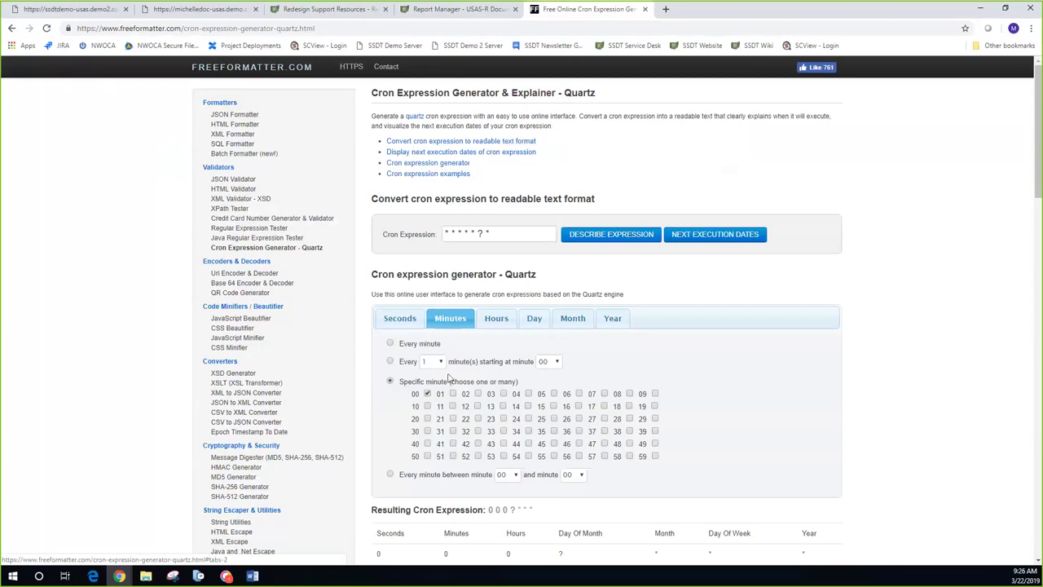
left_click(489, 324)
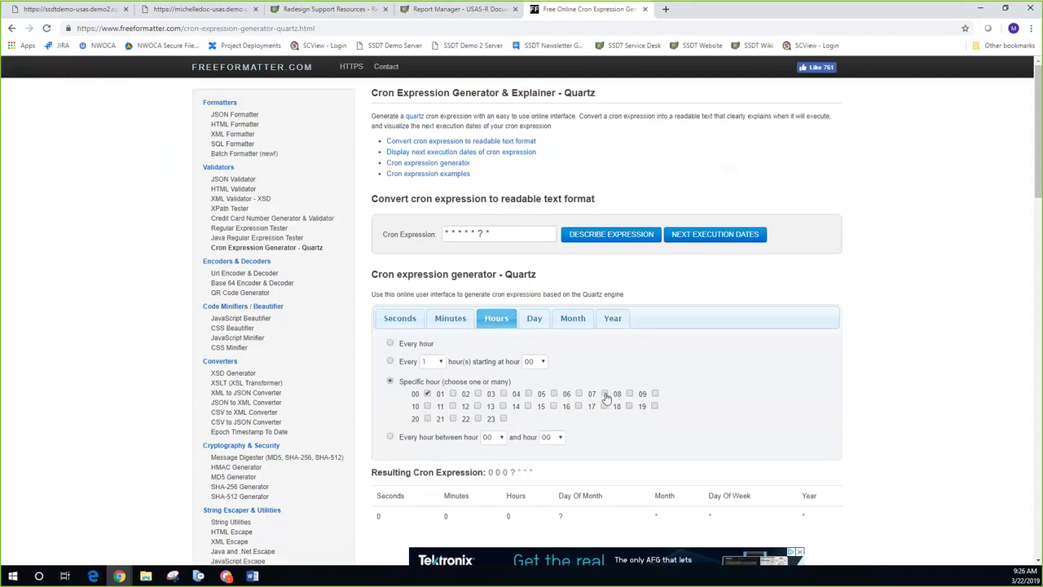
left_click(605, 394)
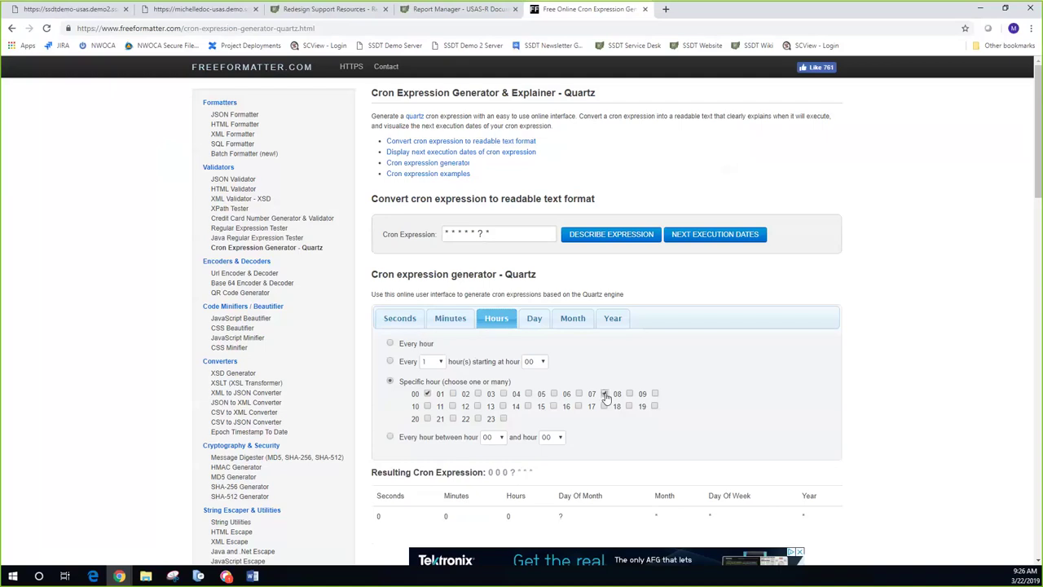
left_click(428, 395)
left_click(534, 320)
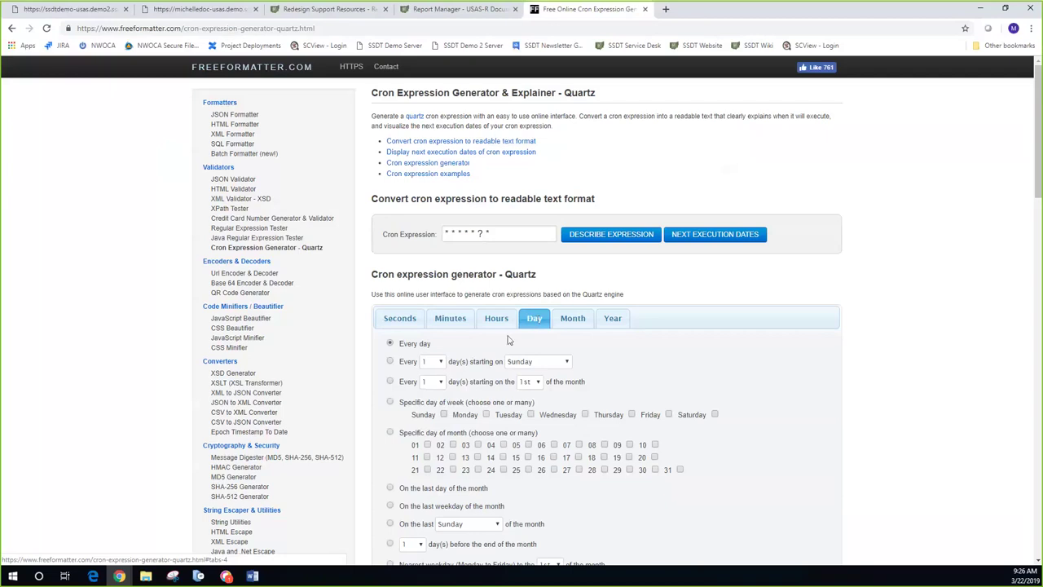
left_click(487, 415)
left_click(573, 320)
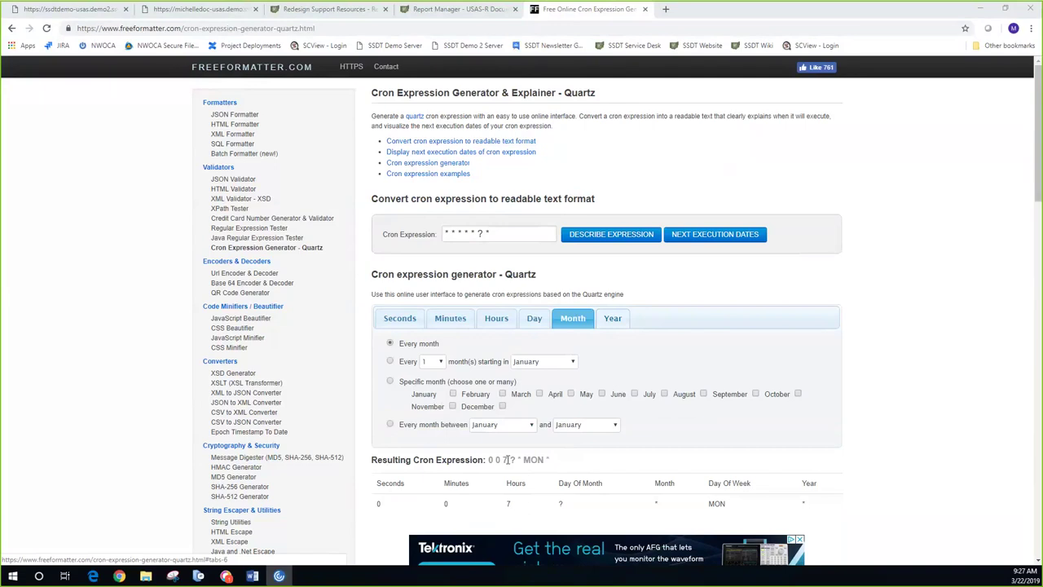
Step: Copy the resulting cron expression 0 0 7 ? * MON *
triple_click(550, 462)
right_click(547, 462)
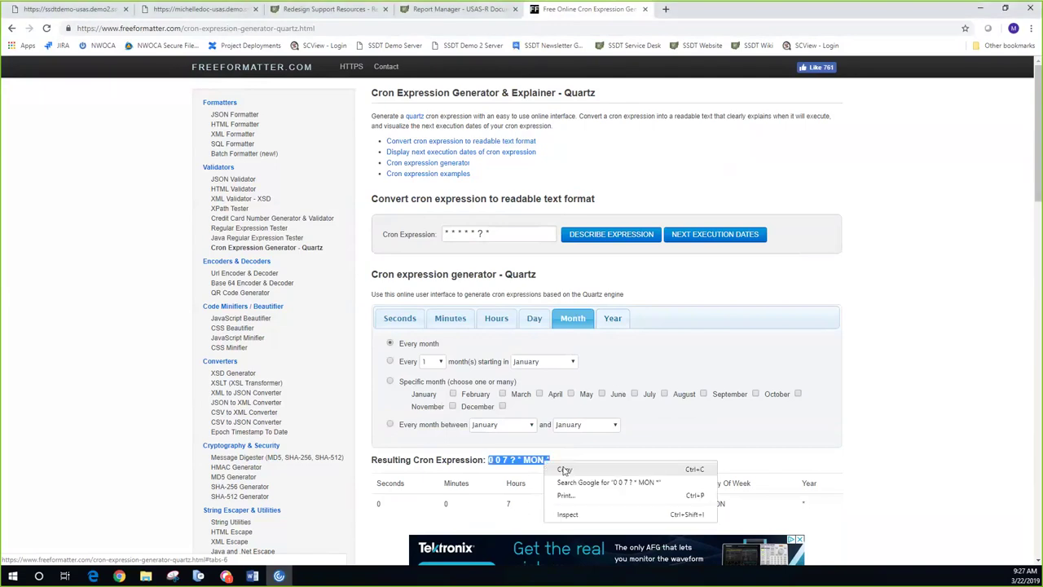
left_click(564, 471)
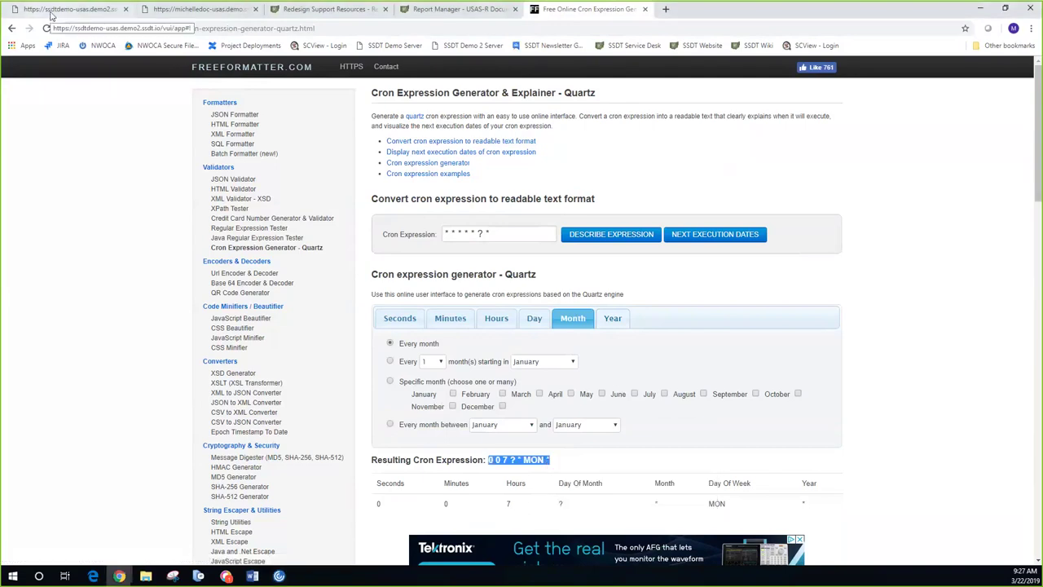
Step: Paste the copied cron expression into the USAS schedule report form
left_click(52, 12)
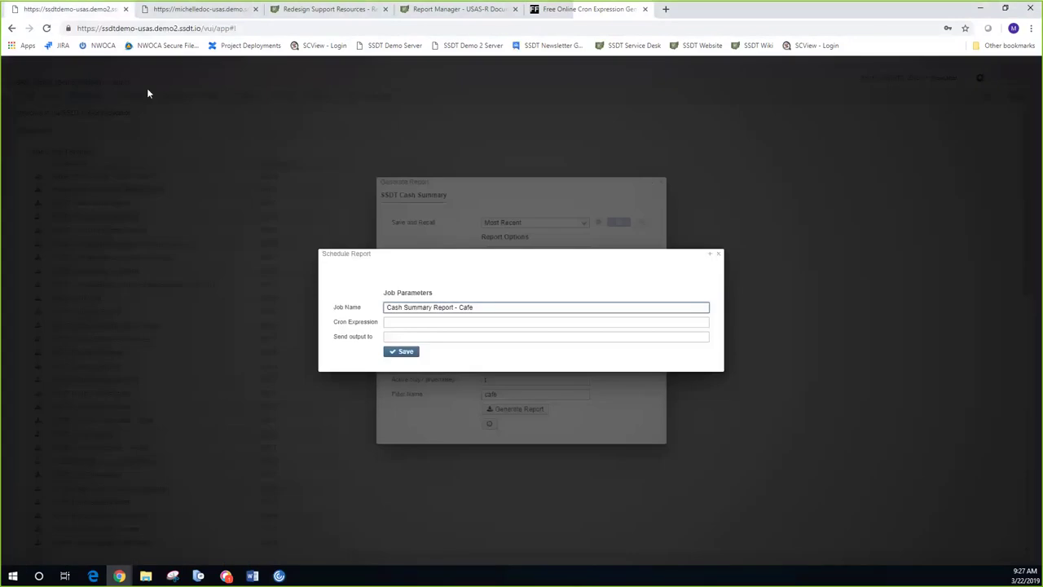
right_click(388, 324)
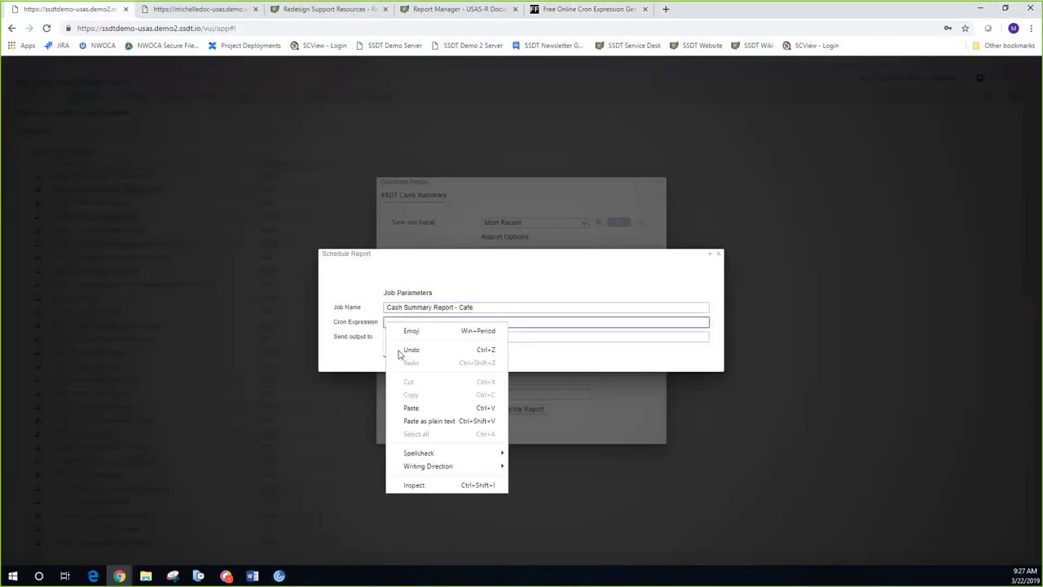
left_click(412, 409)
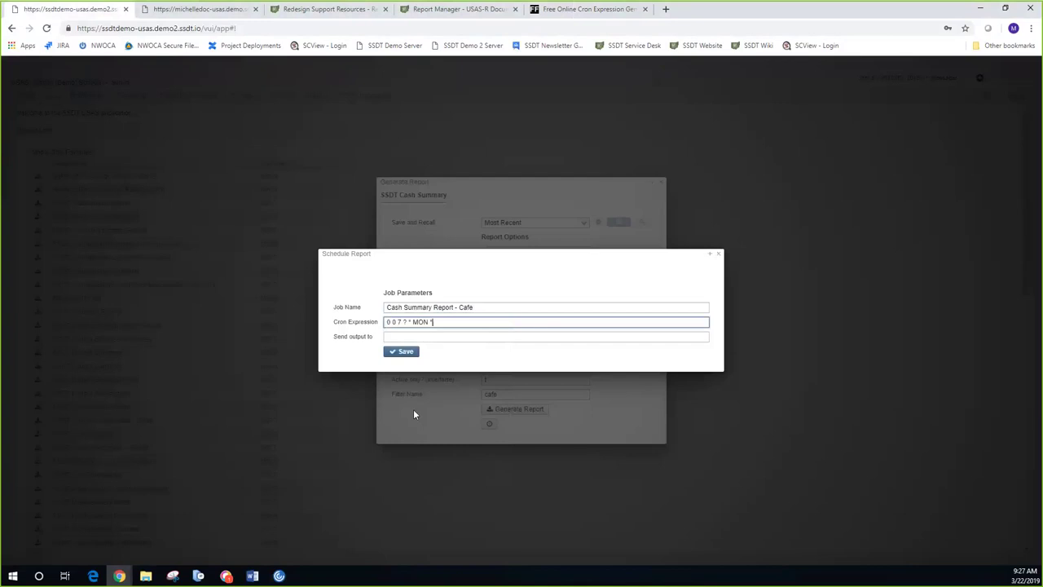
Step: Enter the recipient's e-mail in Send output to, save the job, and close Generate Report
left_click(447, 337)
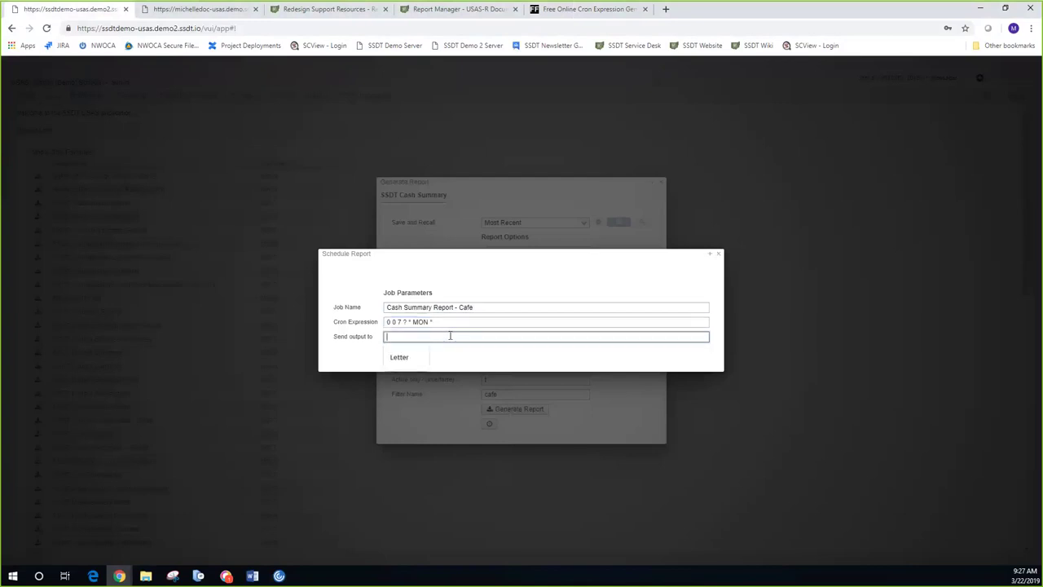
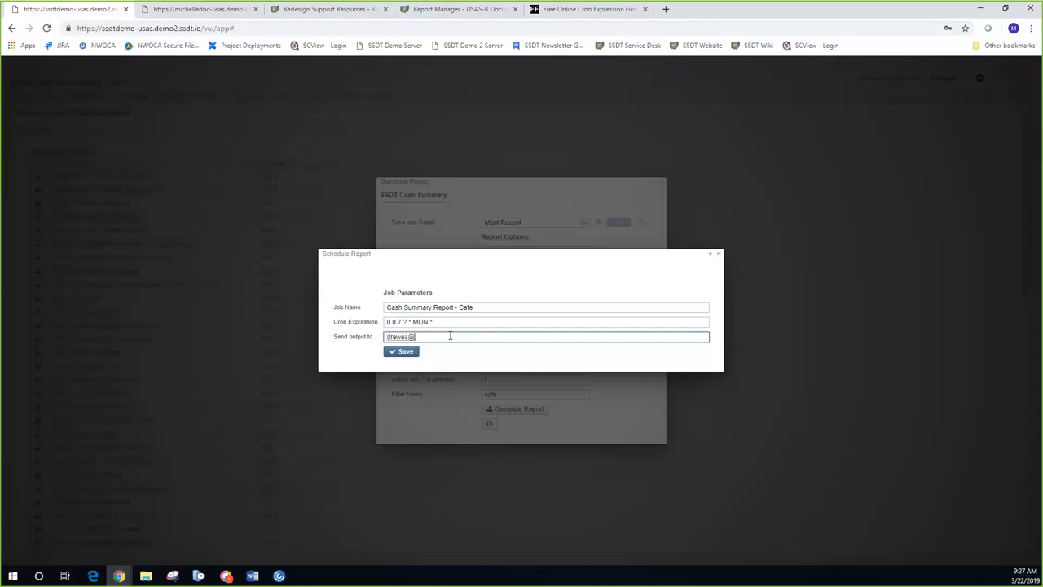
left_click(406, 352)
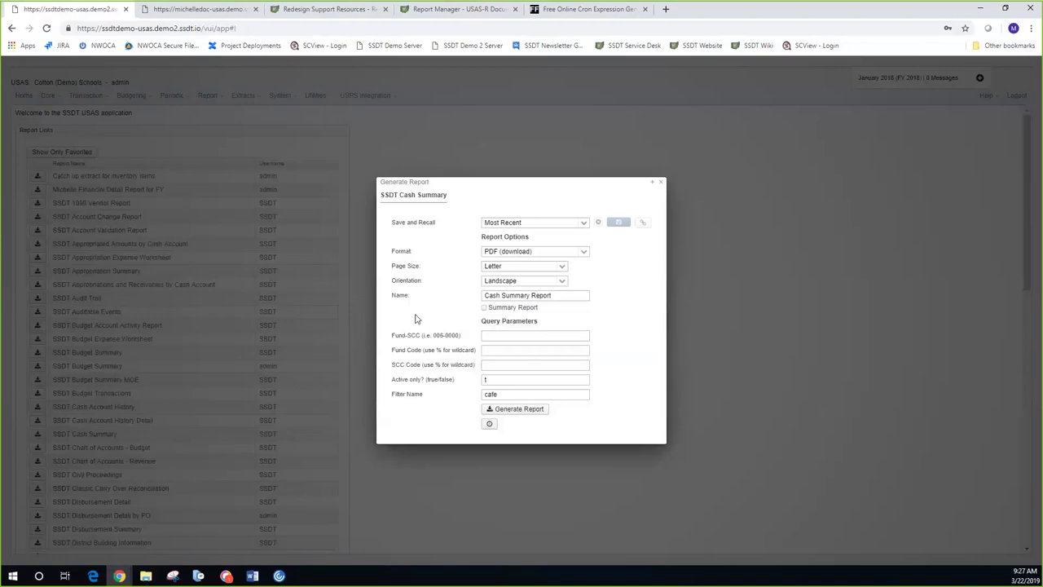
left_click(662, 183)
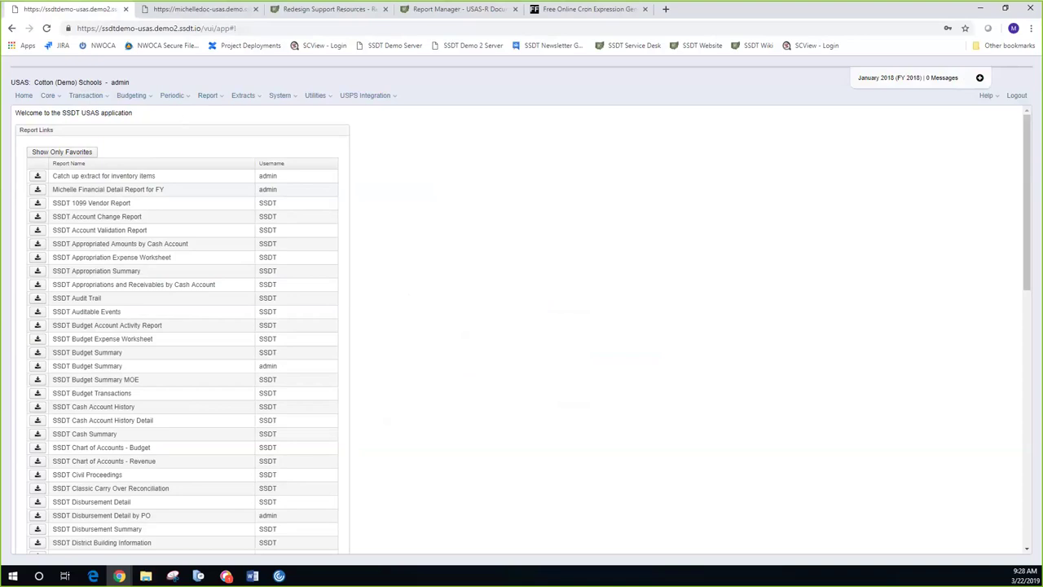
left_click(322, 10)
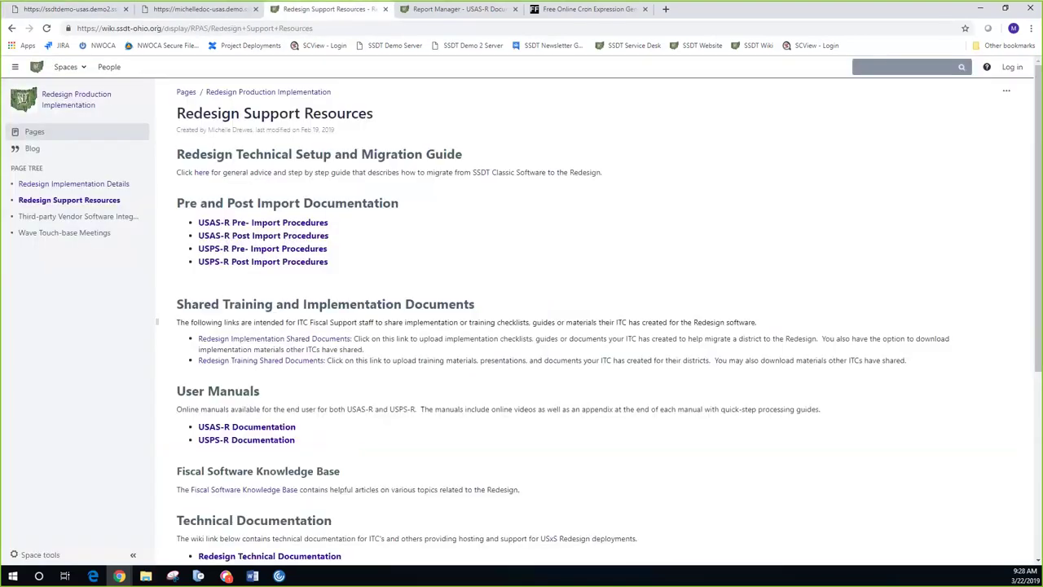
left_click(438, 10)
scroll(435, 282, "down", 2)
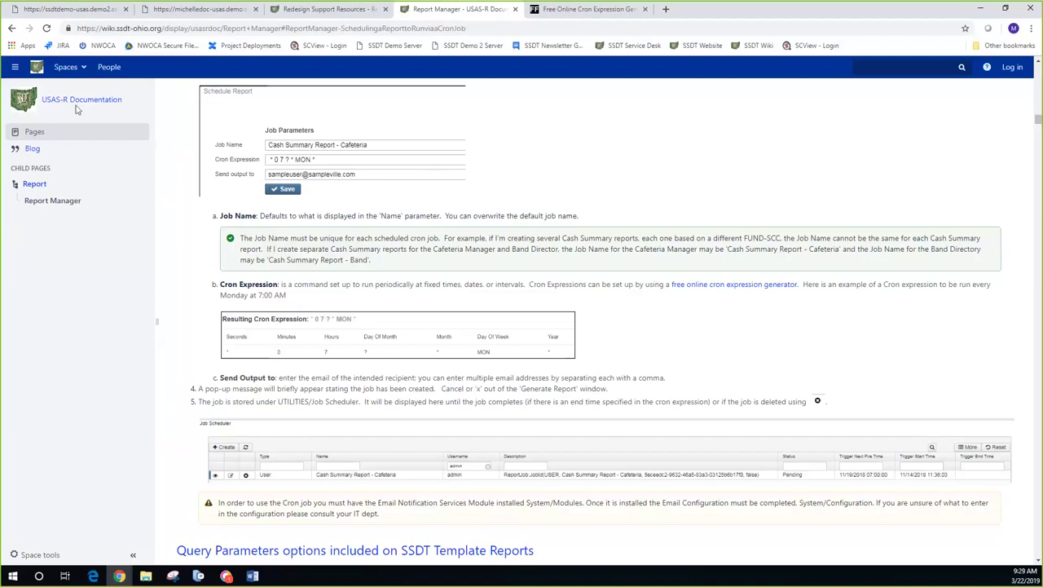
left_click(72, 10)
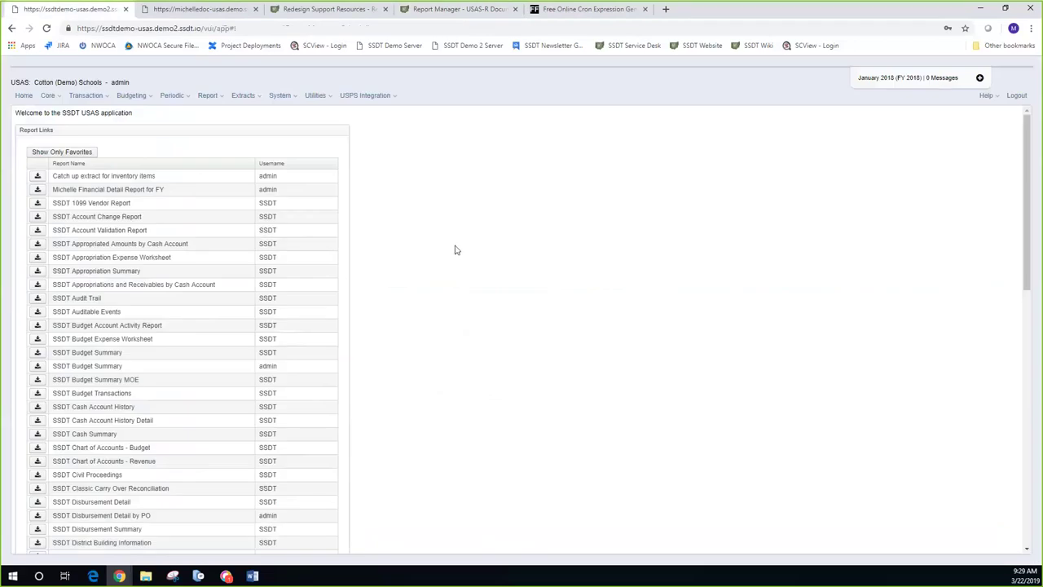
Step: Open the Job Scheduler to confirm Cash Summary Report - Cafe is pending for 03/25/2019 07:00
left_click(317, 96)
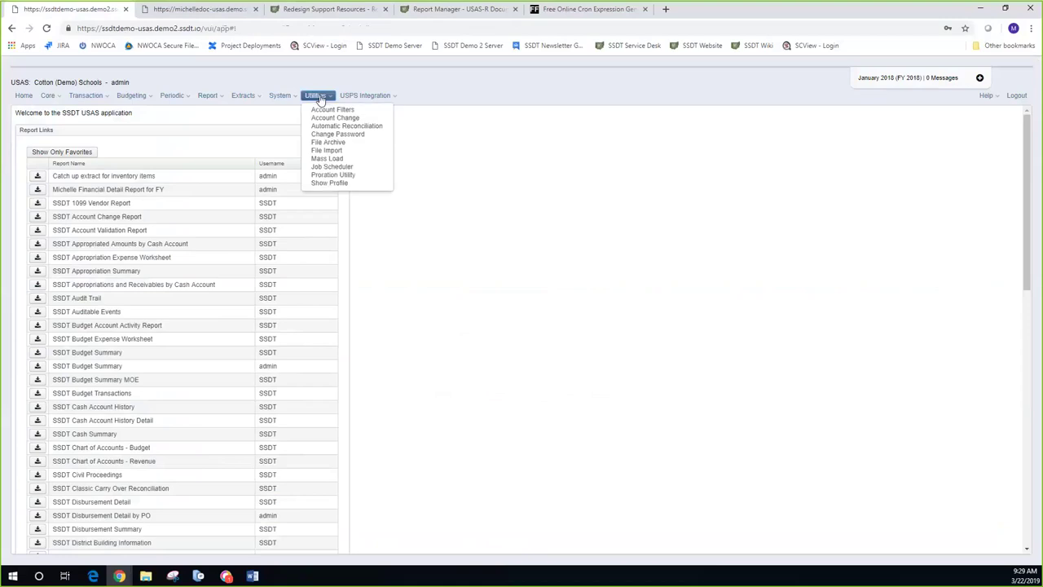
left_click(347, 168)
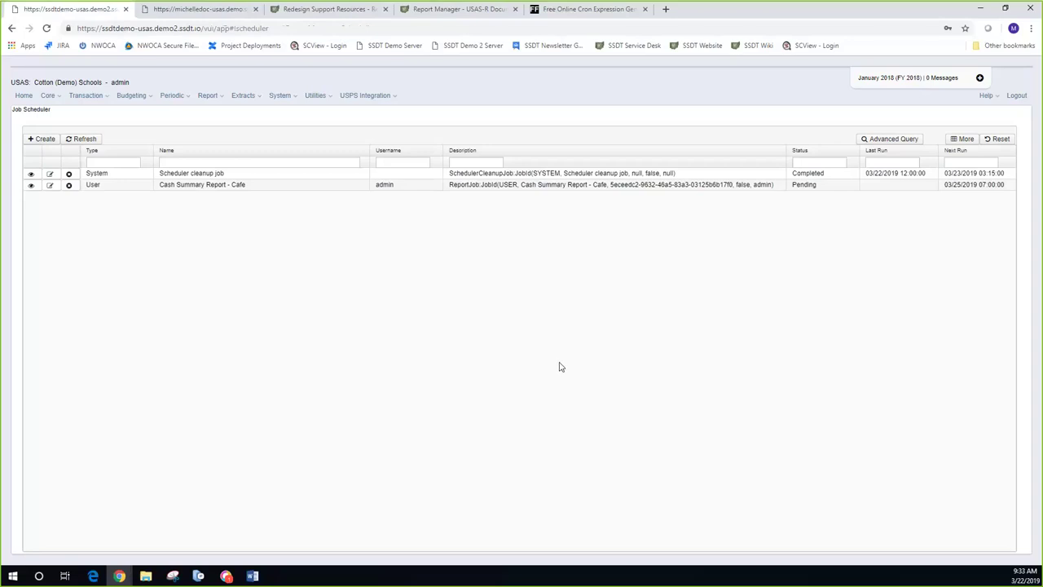
Step: Open Report Manager and filter the Created by column to ssdt
left_click(208, 96)
left_click(215, 111)
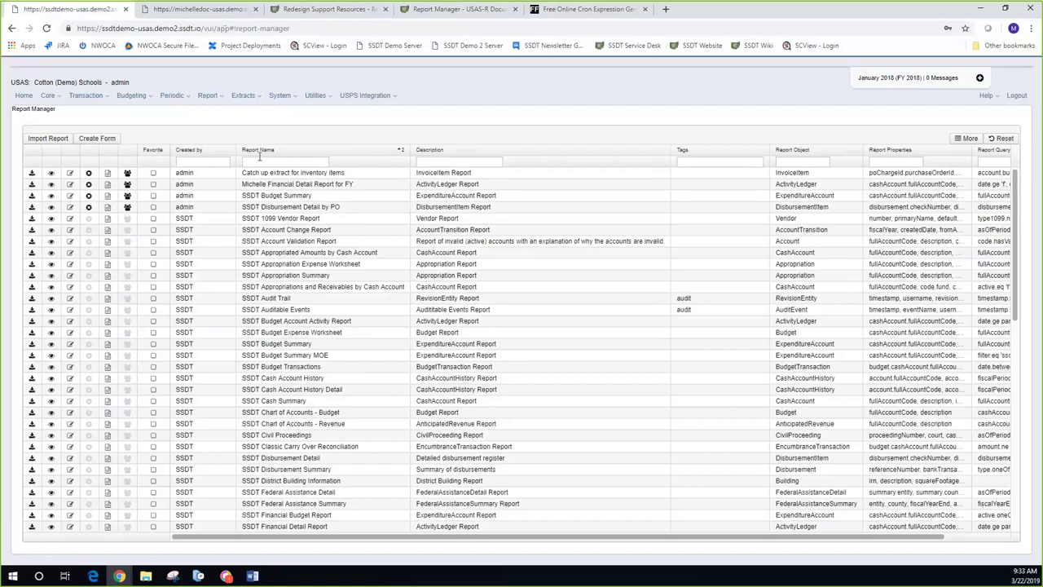
left_click(225, 162)
type("ss")
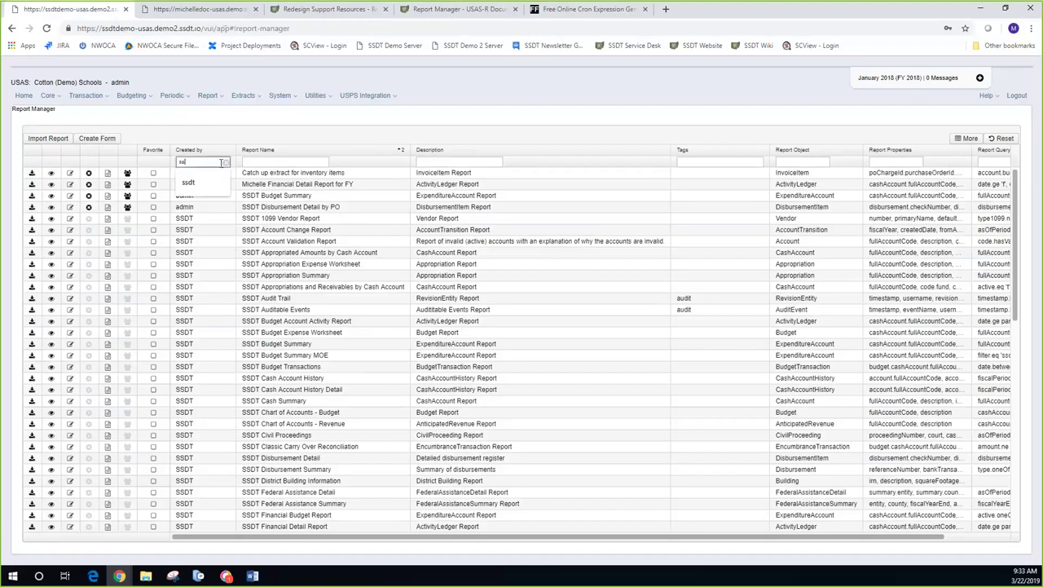
type("dt")
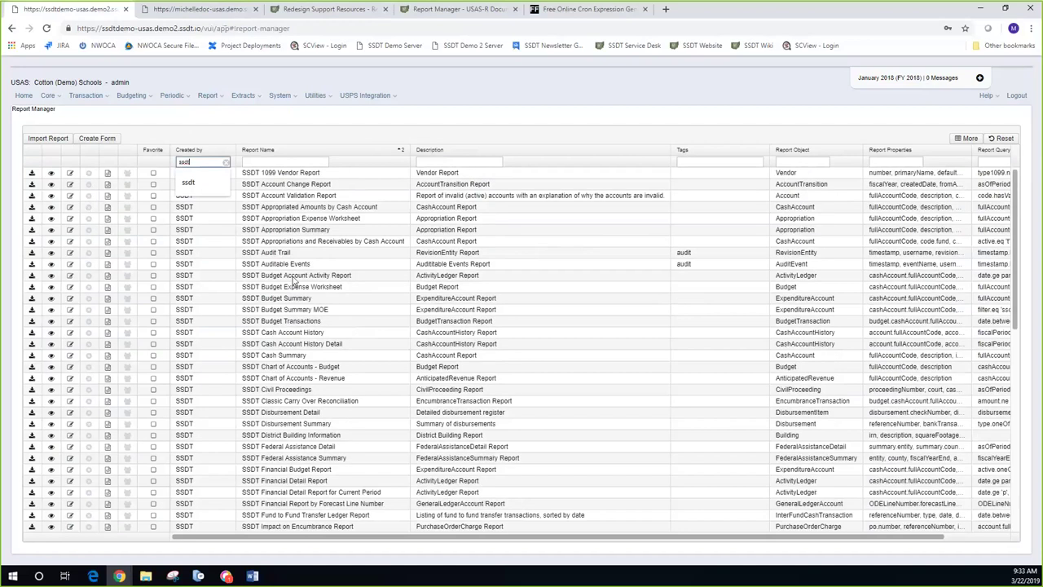
scroll(299, 419, "down", 2)
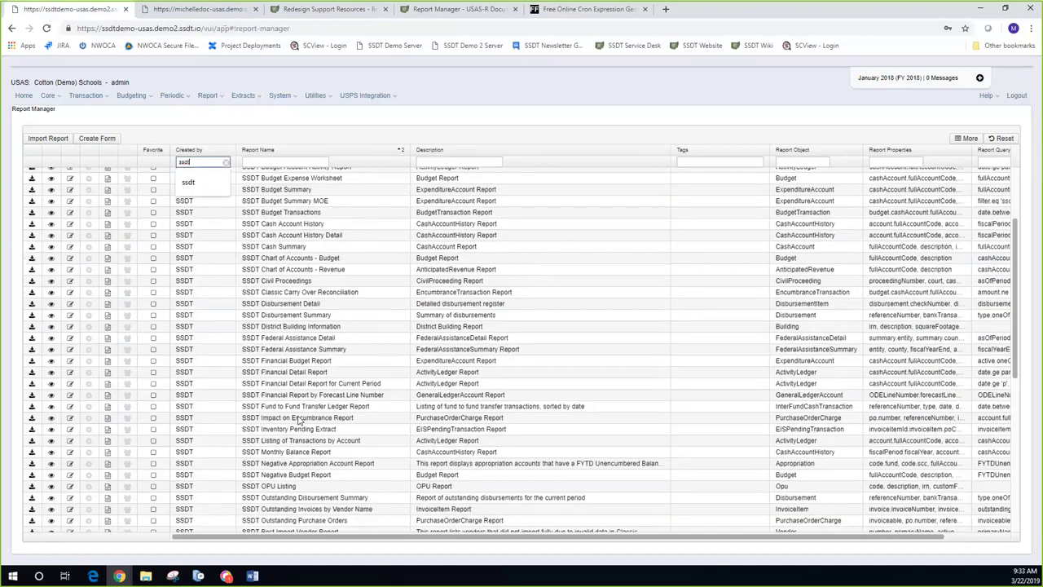
scroll(299, 420, "down", 2)
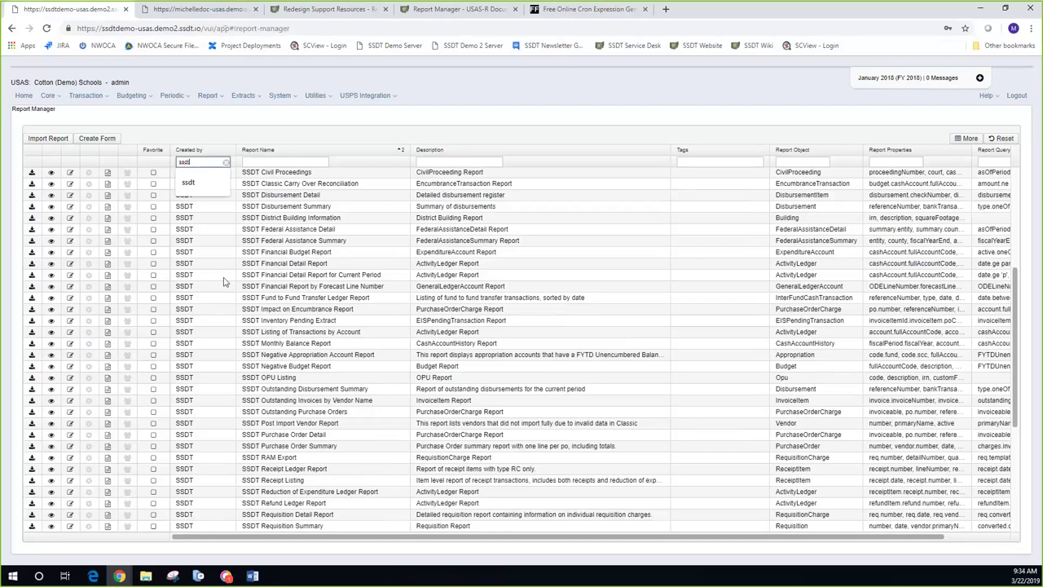
left_click(34, 280)
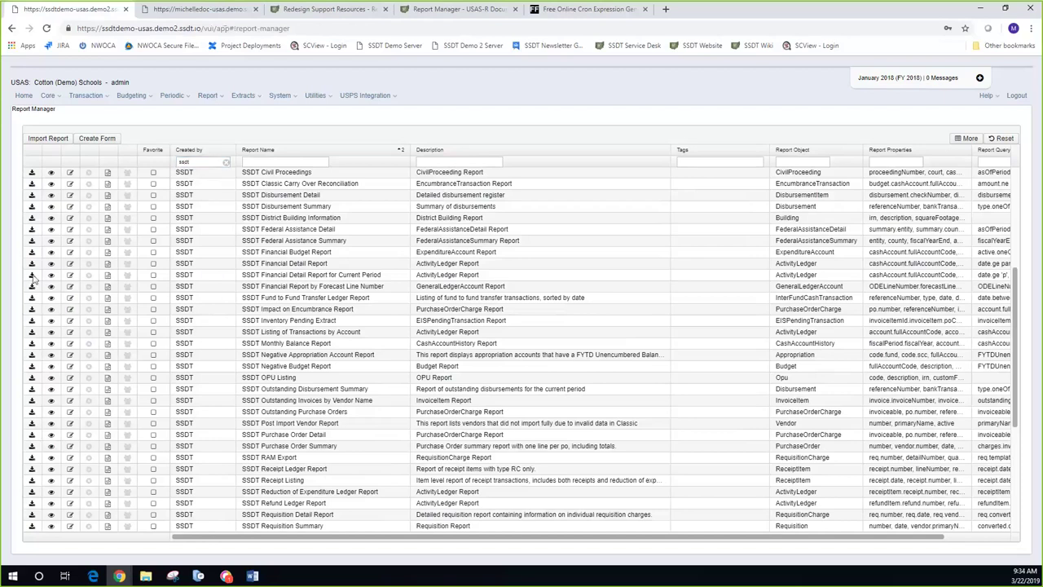
Step: Generate the Financial Detail Report for Current Period PDF for cash account 006-0000
left_click(33, 277)
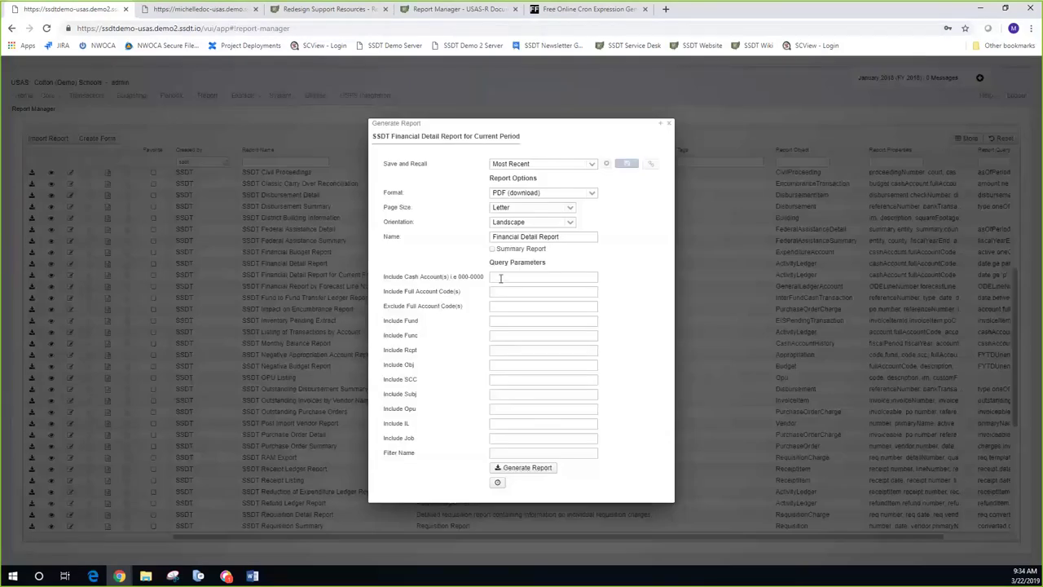
left_click(501, 278)
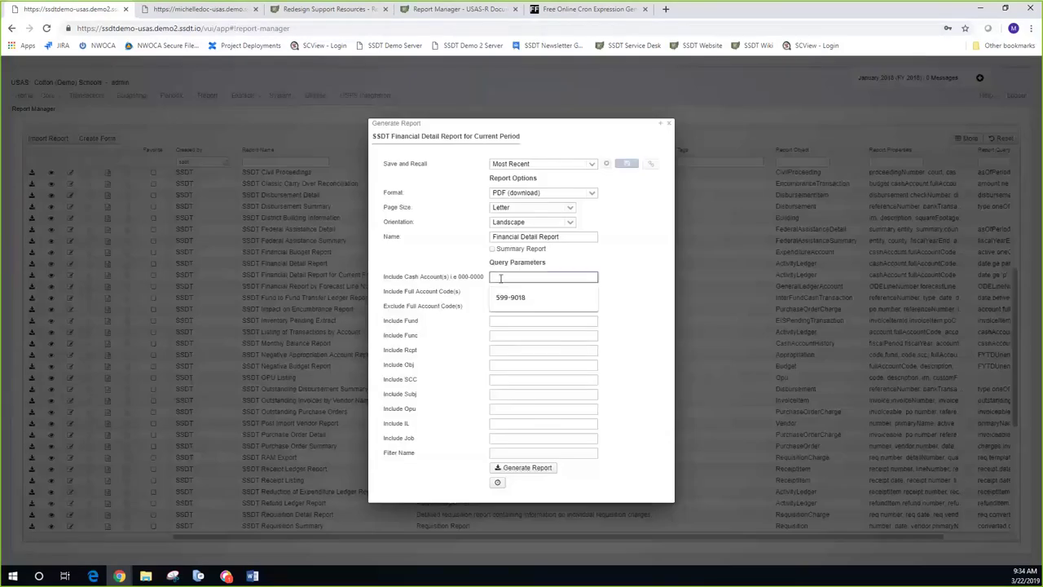
type("00")
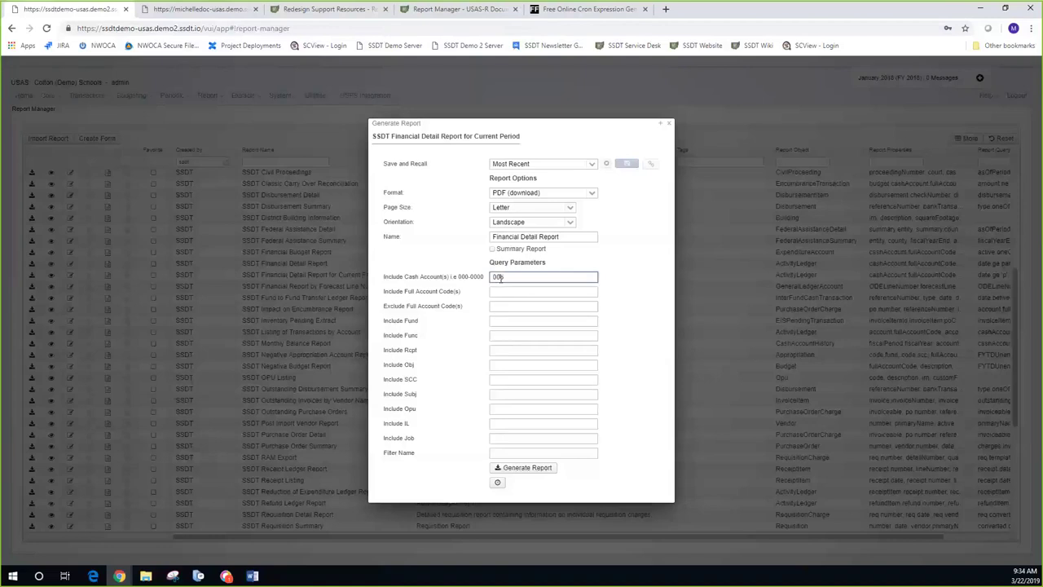
type("6-0000")
left_click(530, 469)
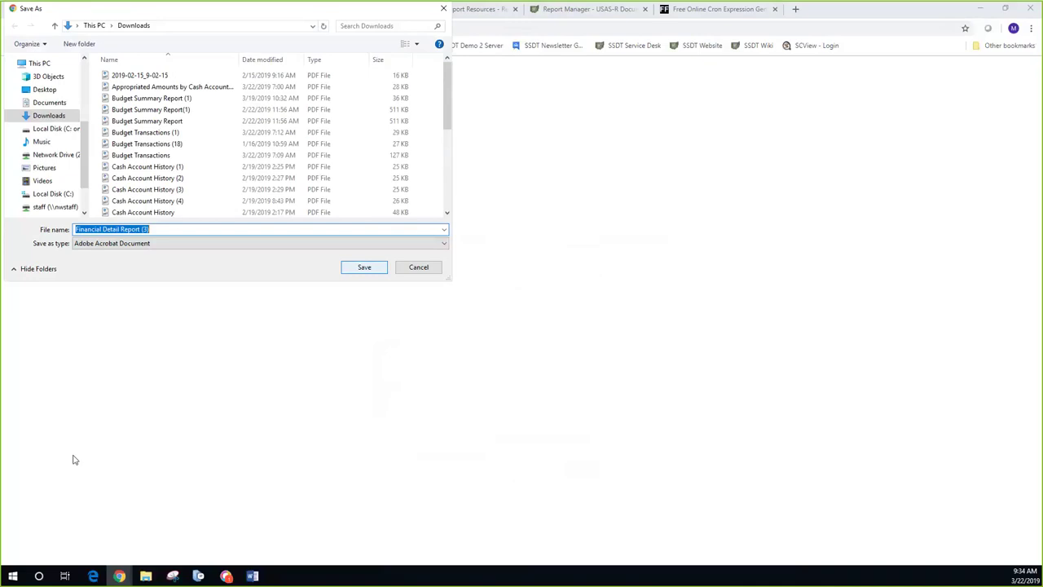
key("Return")
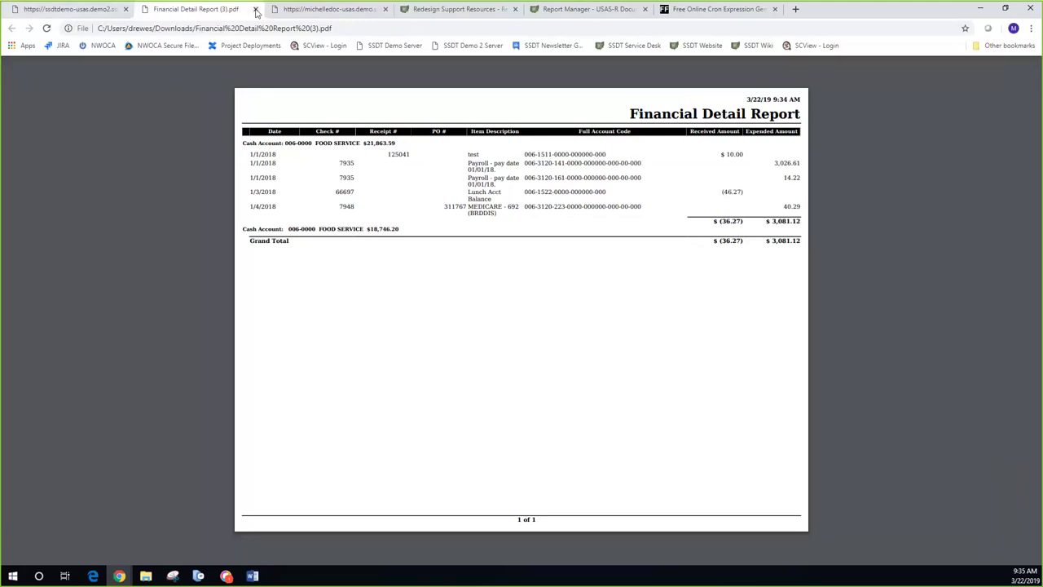
Step: Close the Financial Detail Report PDF tab to return to Report Manager
left_click(257, 11)
left_click(81, 10)
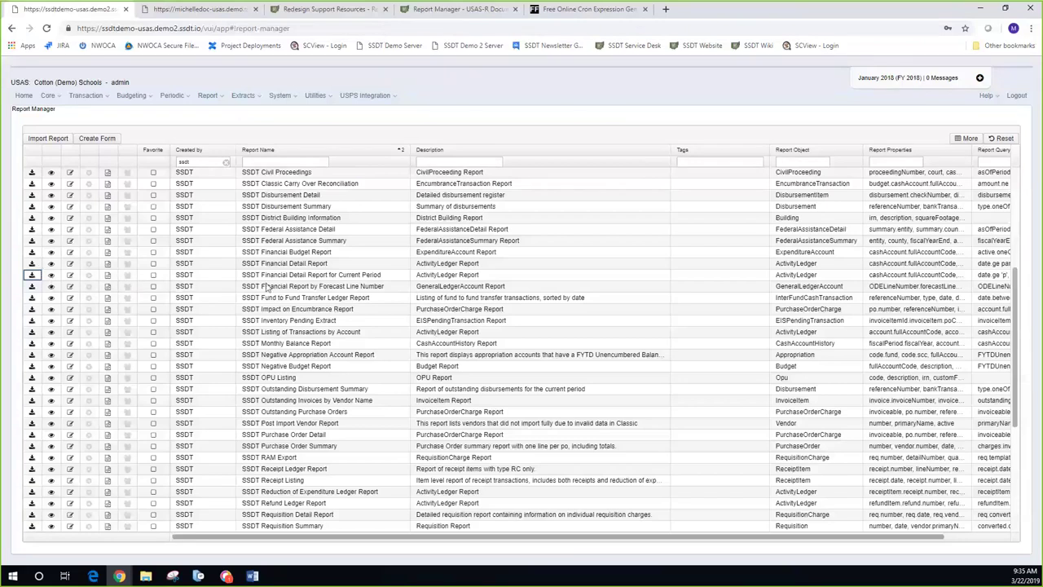
Step: Choose to view the Financial Detail Report for Current Period definition
left_click(52, 276)
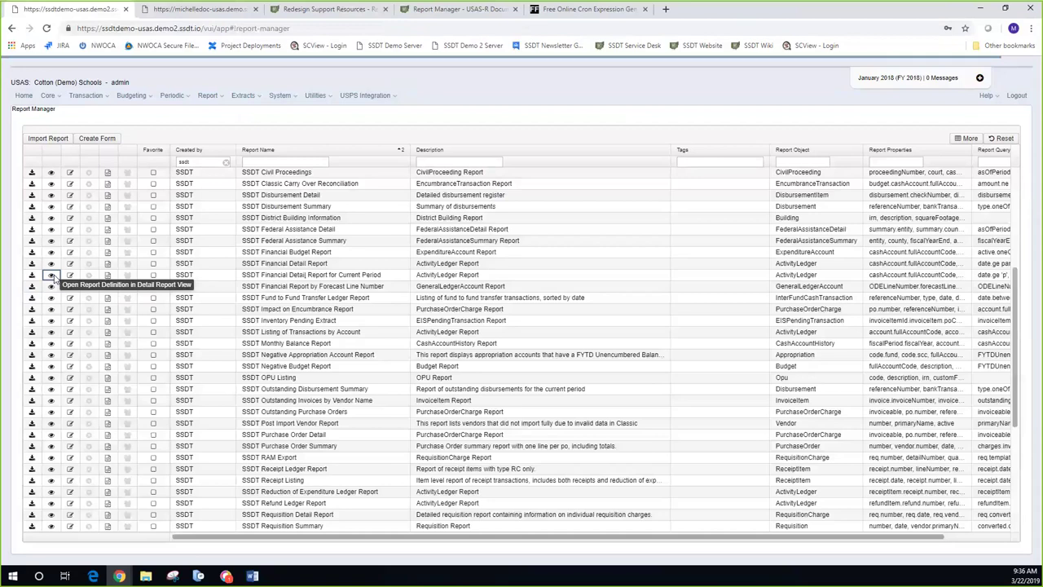
Step: Open Financial Detail Report for Current Period in Custom Report Creator and expand Cash Account
left_click(50, 275)
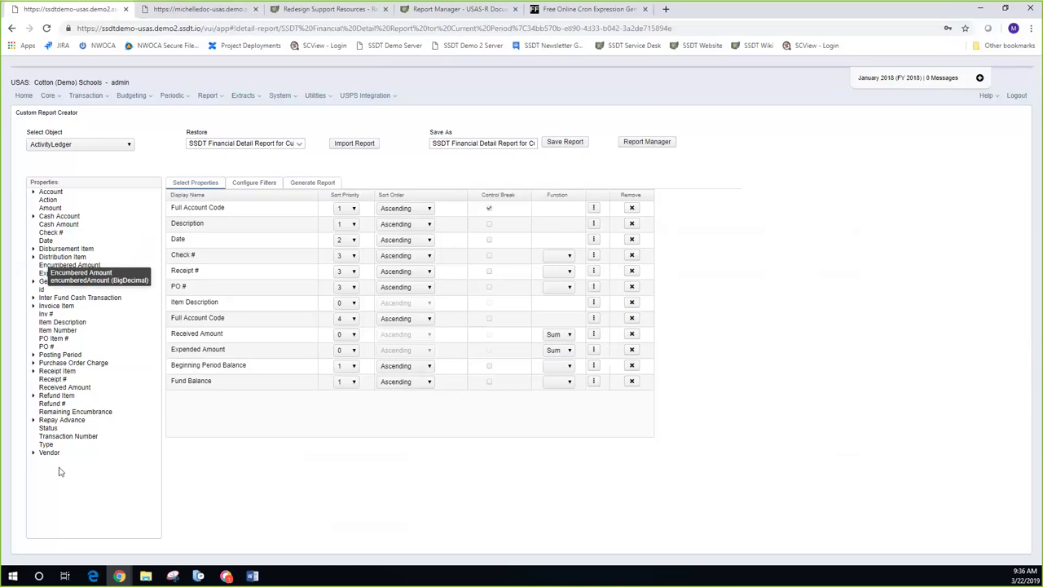
left_click(34, 217)
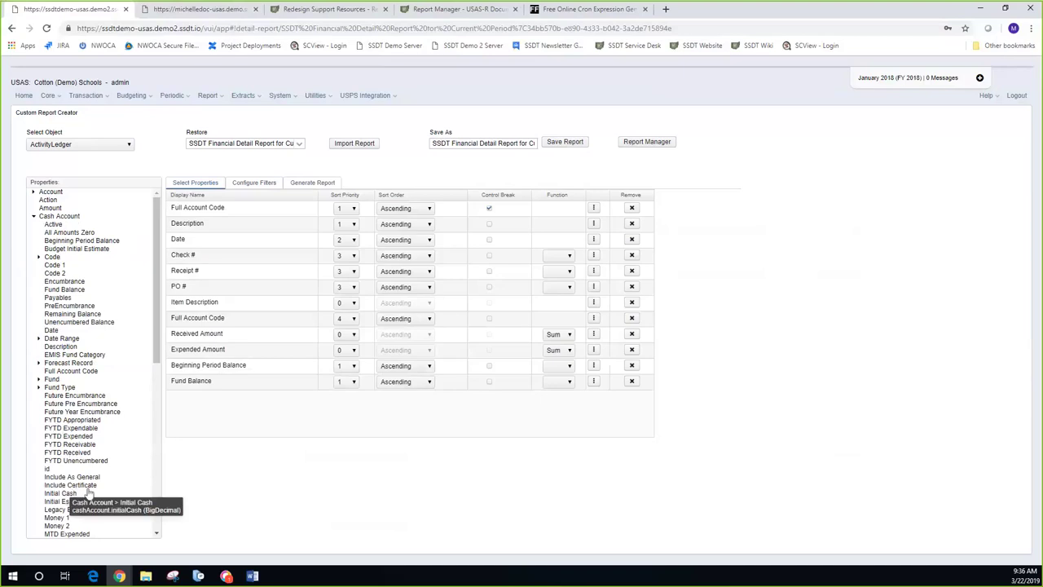
Step: Add Initial Cash above Beginning Period Balance with sort priority 1, then open Beginning Period Balance's extended properties
left_click_drag(90, 494, 195, 369)
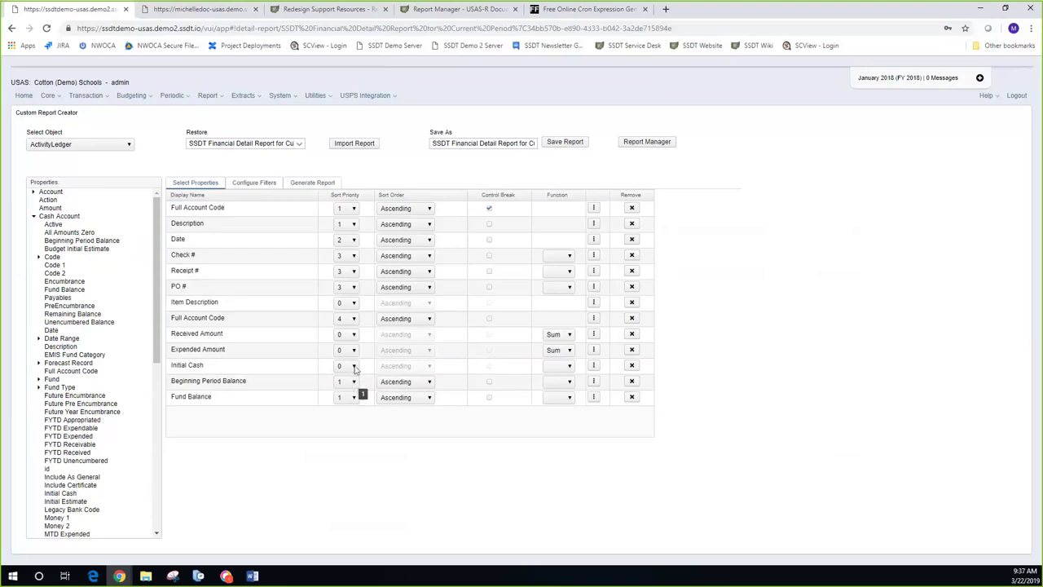
left_click(350, 366)
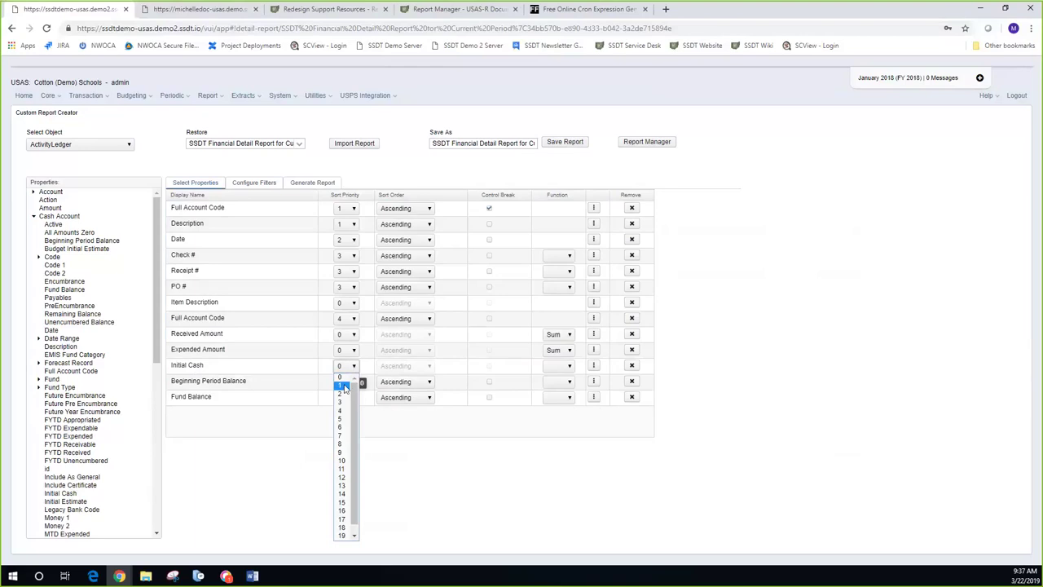
left_click(342, 385)
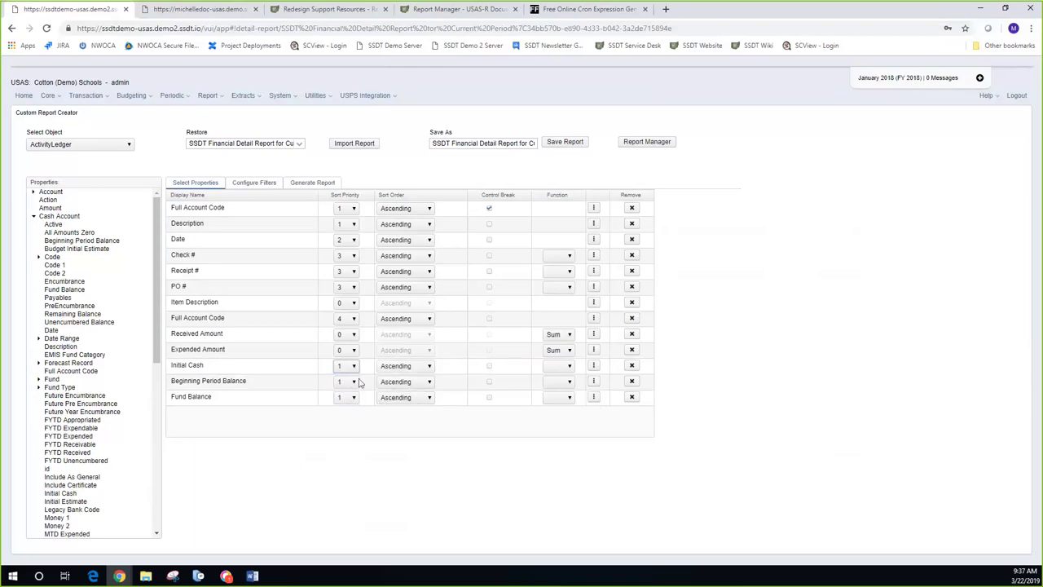
left_click(595, 382)
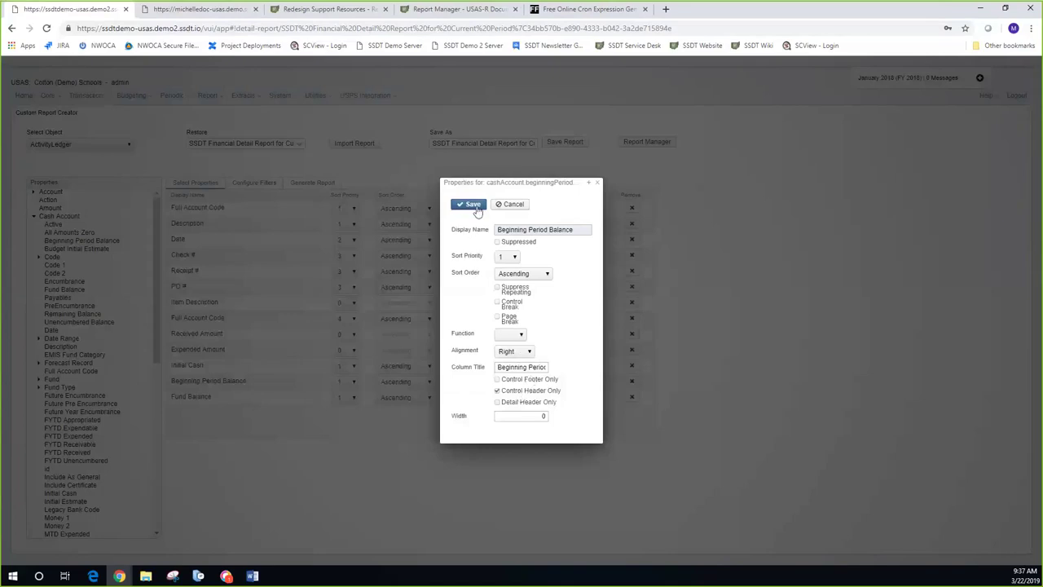
Step: Review the Beginning Period Balance and Initial Cash field properties, then delete Beginning Period Balance from the report
left_click(514, 204)
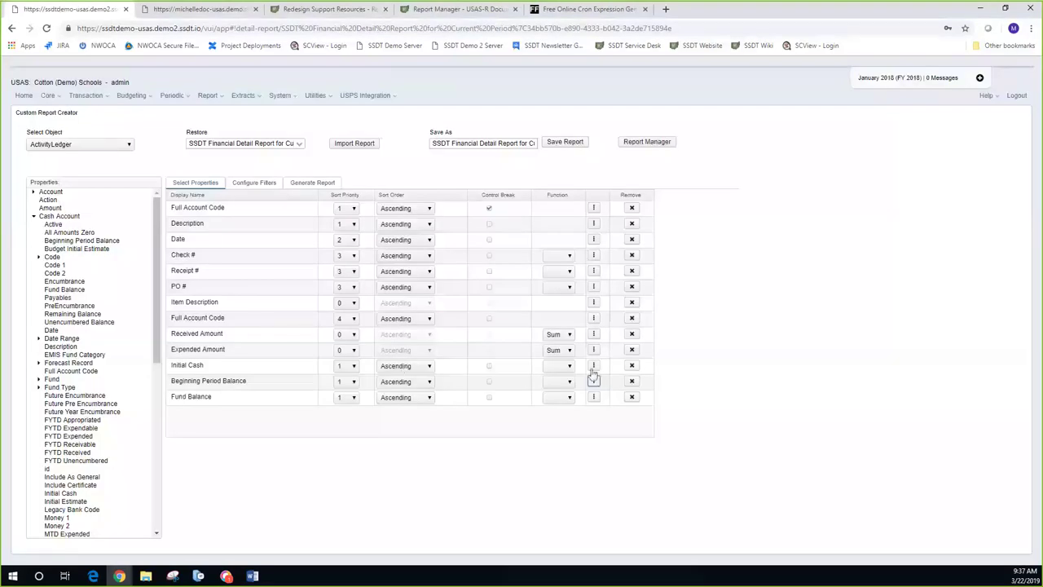
left_click(594, 366)
left_click(595, 367)
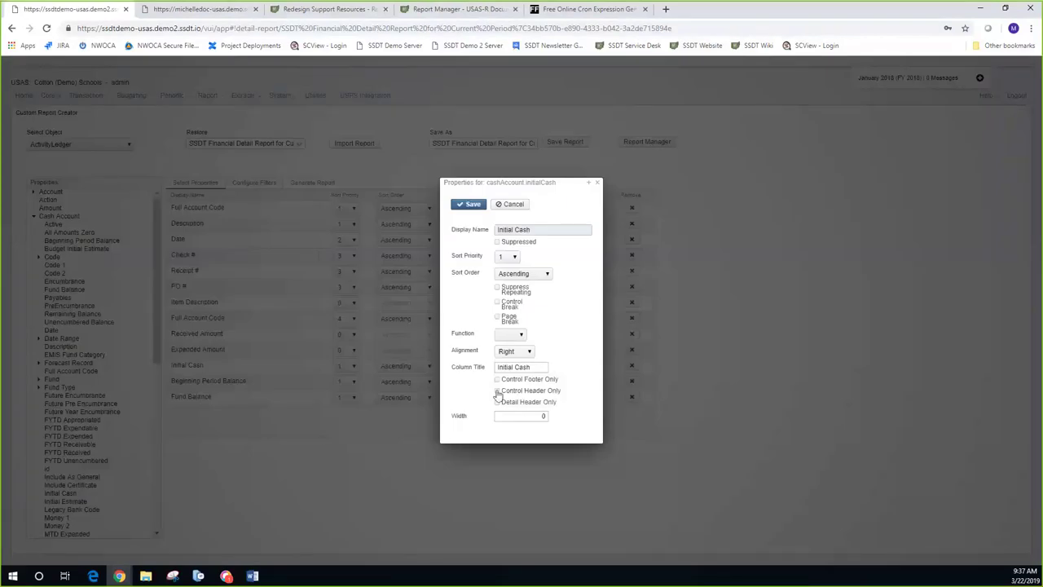
left_click(473, 206)
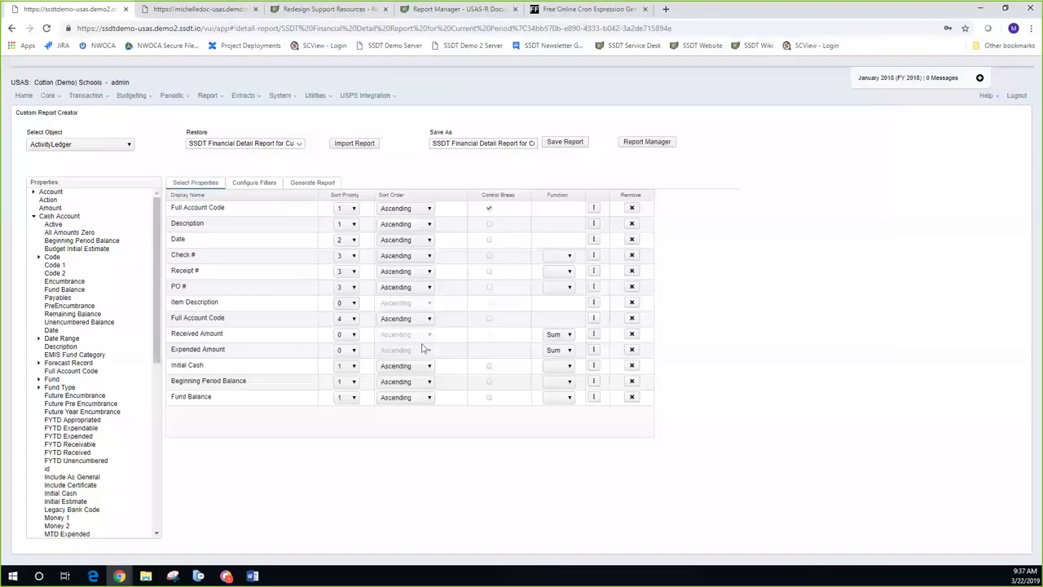
left_click(633, 385)
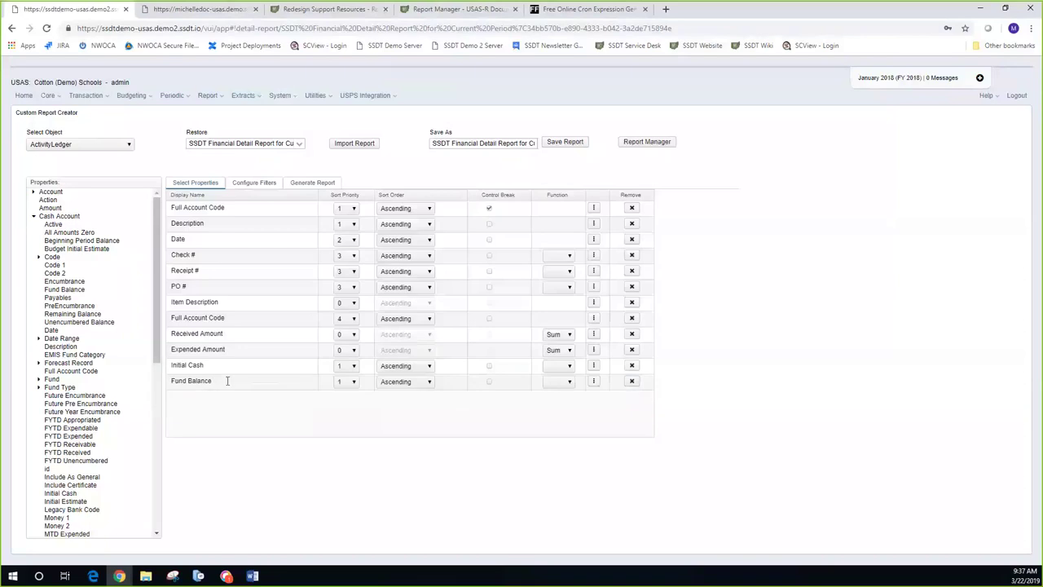
mouse_move(227, 380)
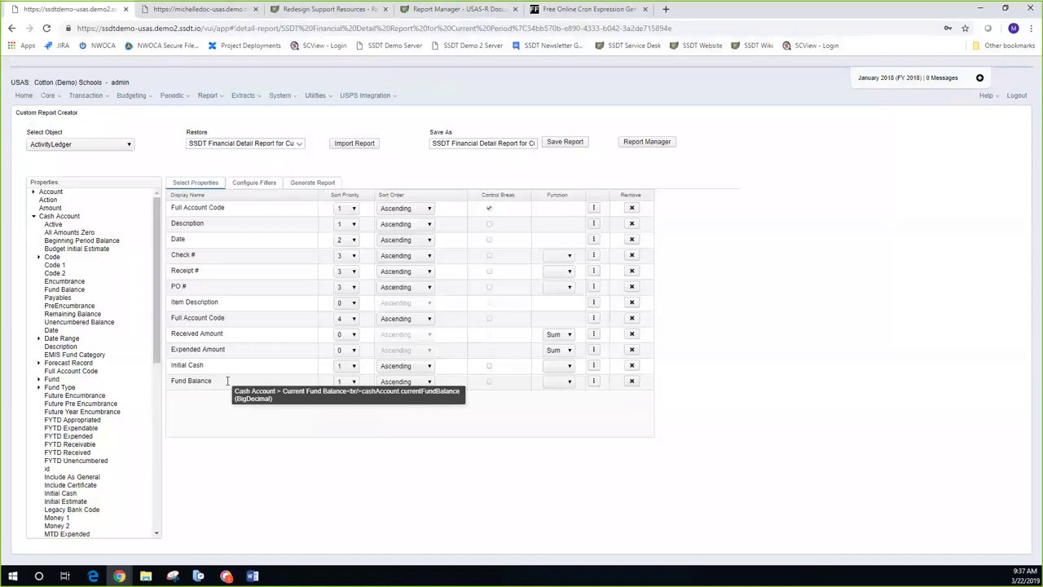
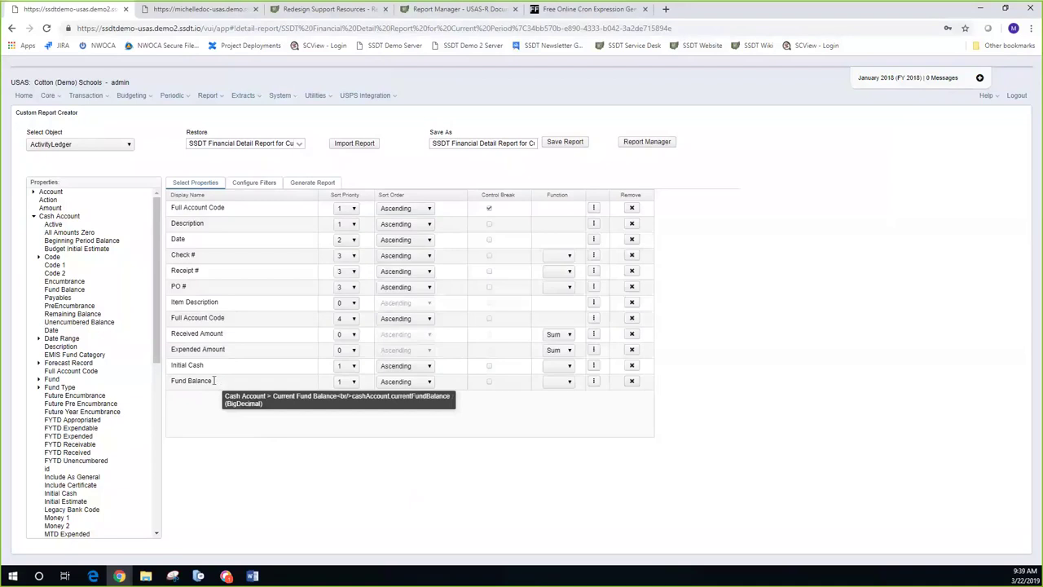
Step: In Configure Filters, change the first Date filter value to f and delete the second Date value
left_click(244, 184)
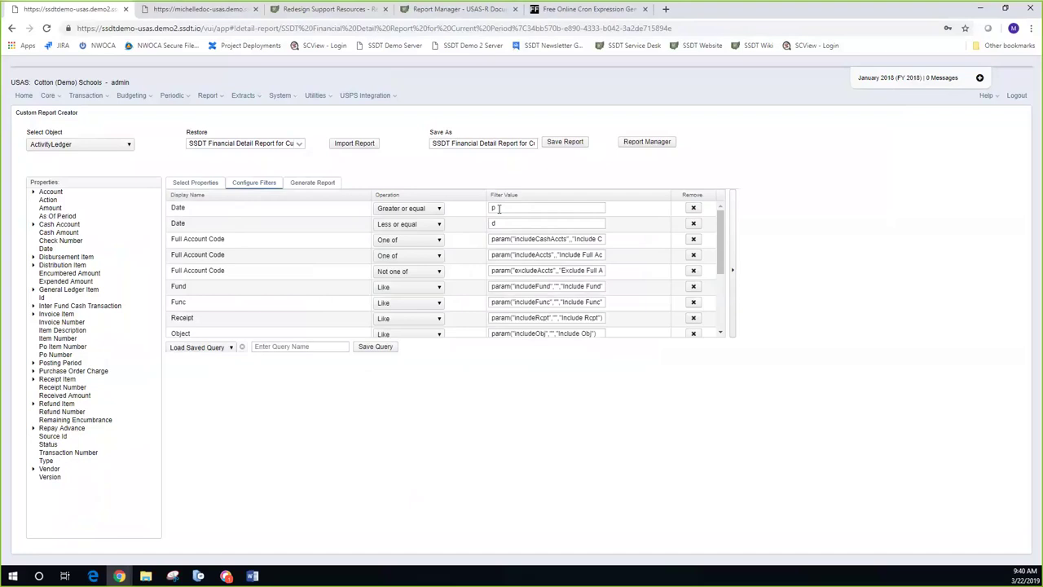
left_click(499, 208)
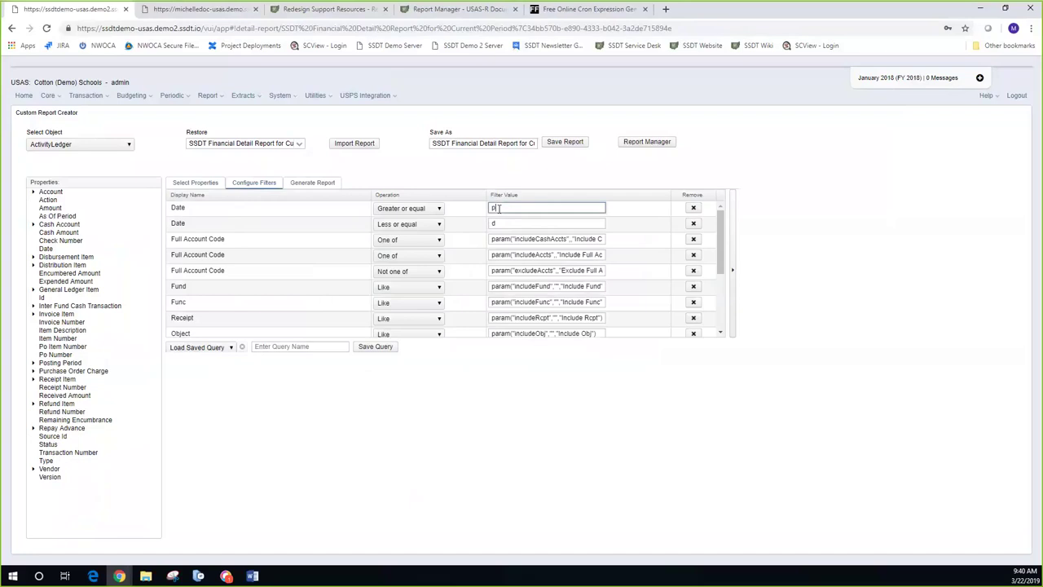
key("BackSpace")
key("Tab")
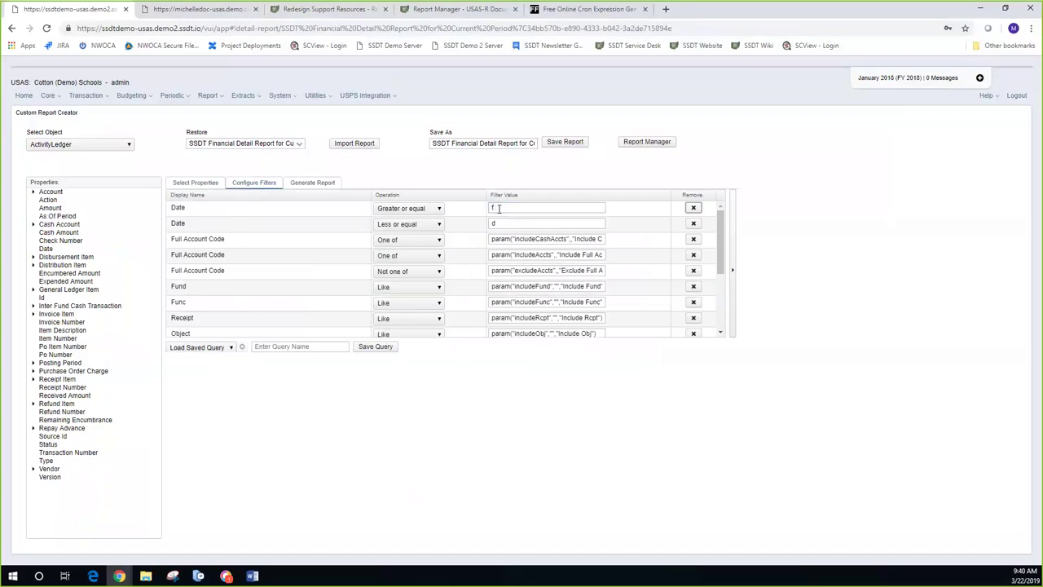
left_click(505, 224)
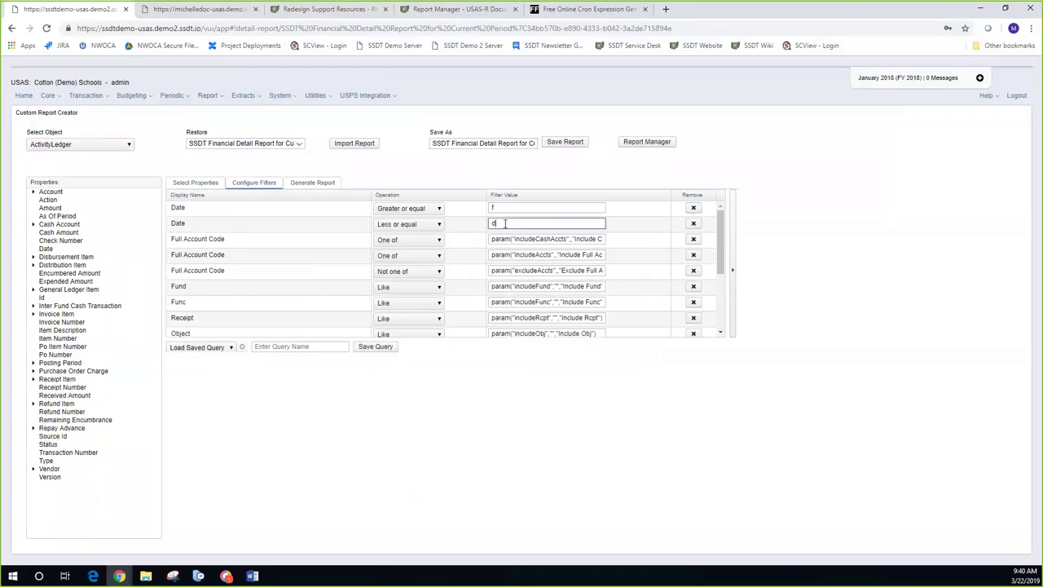
key("BackSpace")
Step: Review the selected properties, then re-enter d as the second Date filter value
left_click(205, 184)
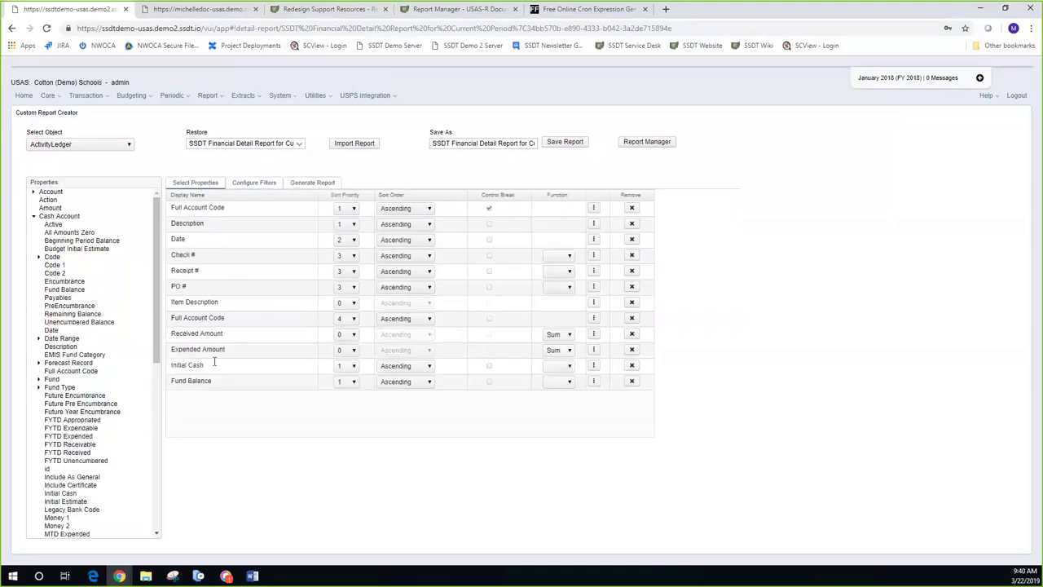
left_click(255, 184)
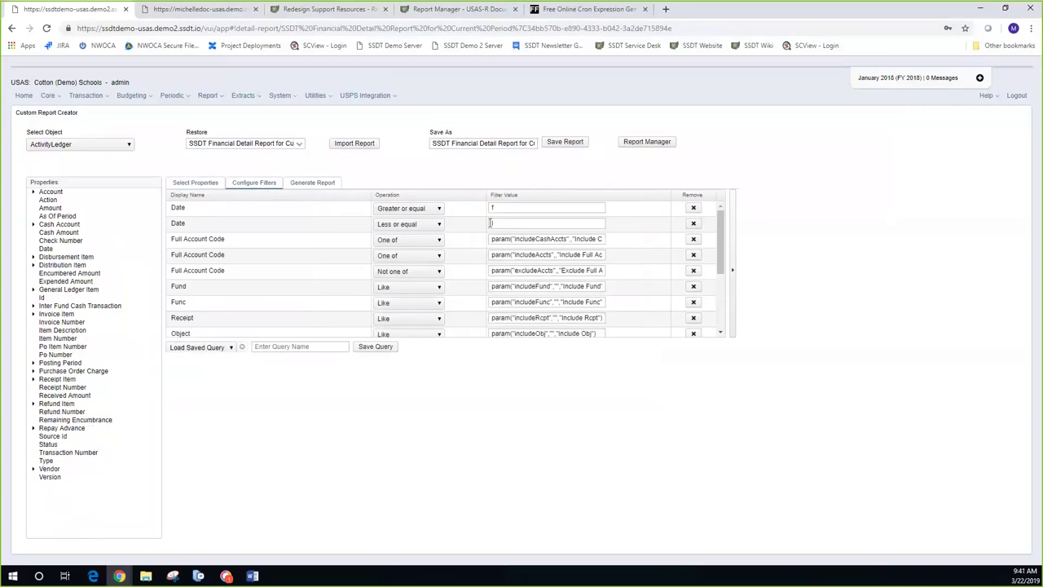
left_click(491, 223)
type("f")
type("d")
Step: In the Generate Report options, set Include Cash Account(s) to 006-0000
left_click(321, 184)
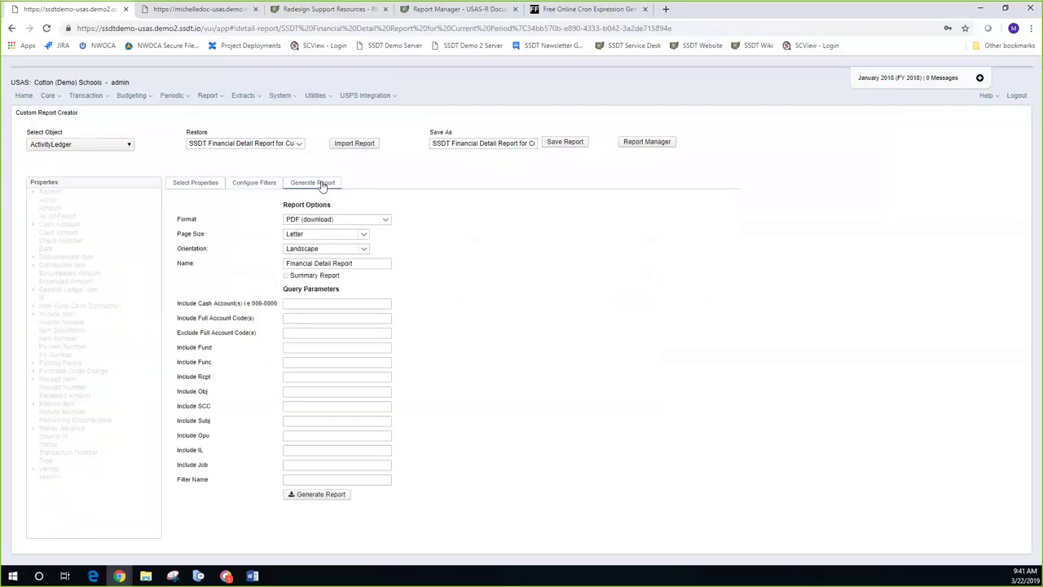
left_click(323, 303)
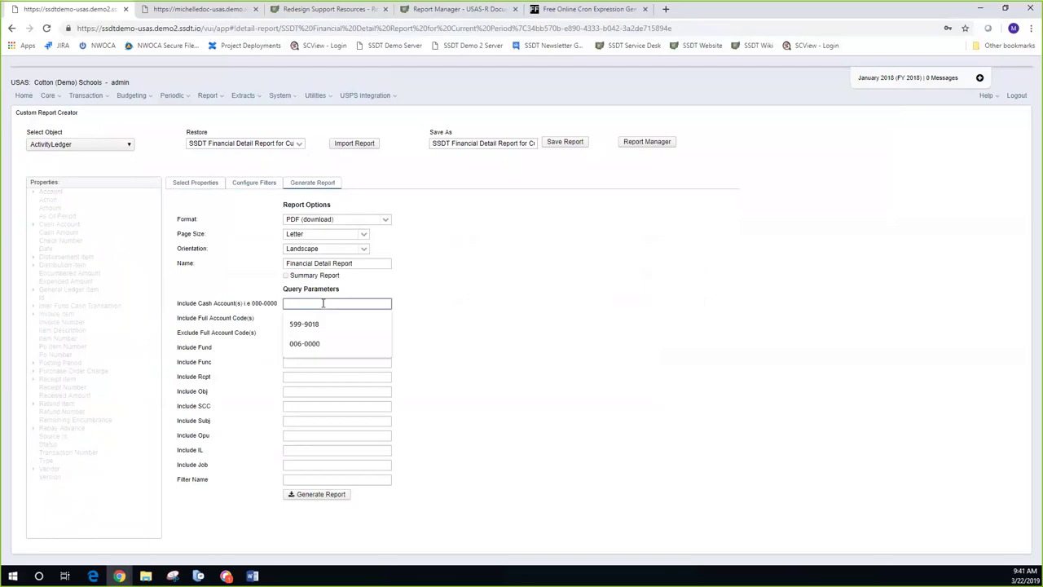
type("006-0000")
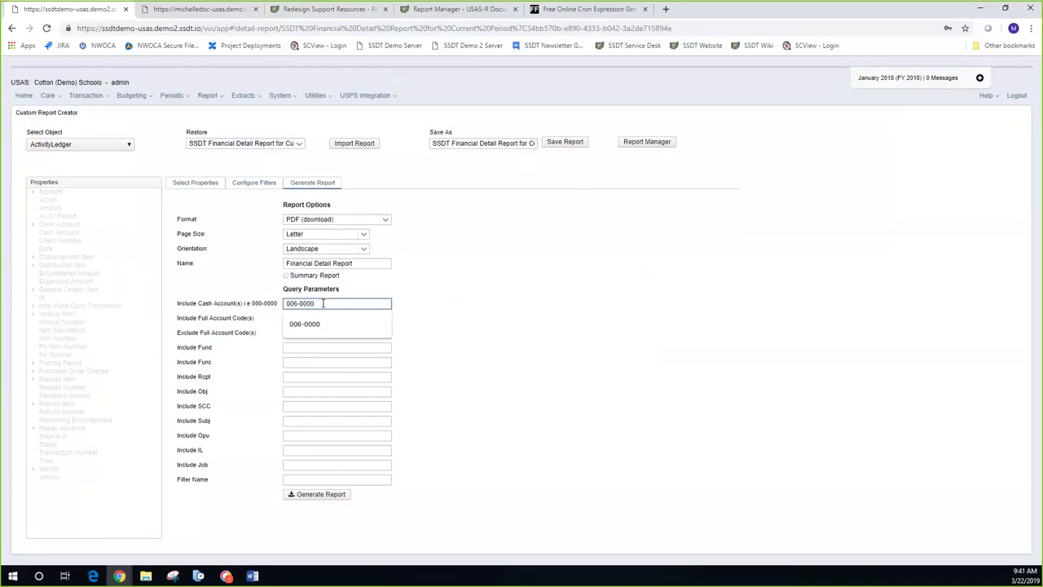
left_click(500, 365)
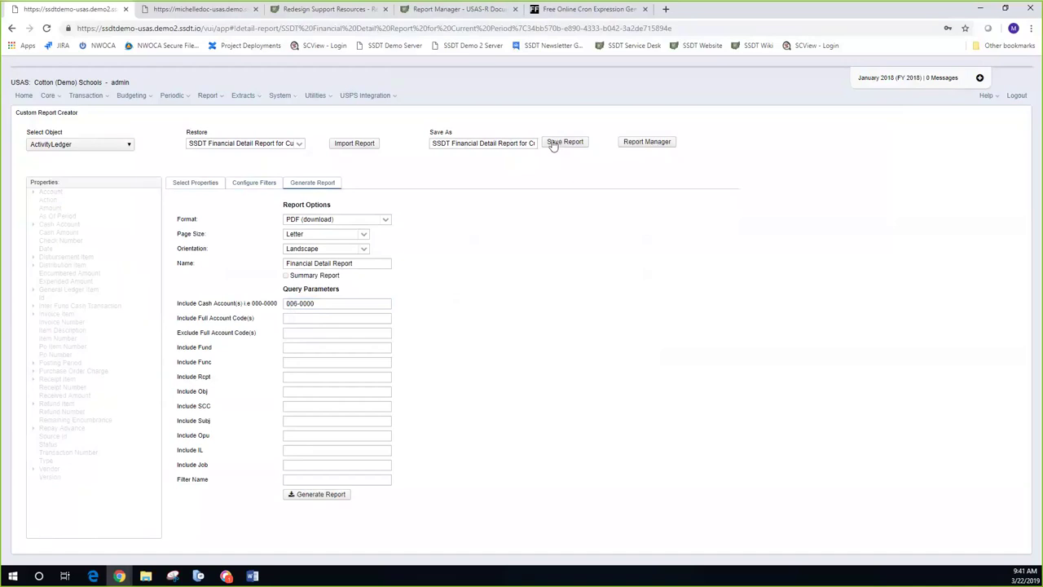
Step: Generate the Financial Detail Report PDF, save it to Downloads and open it
left_click(310, 498)
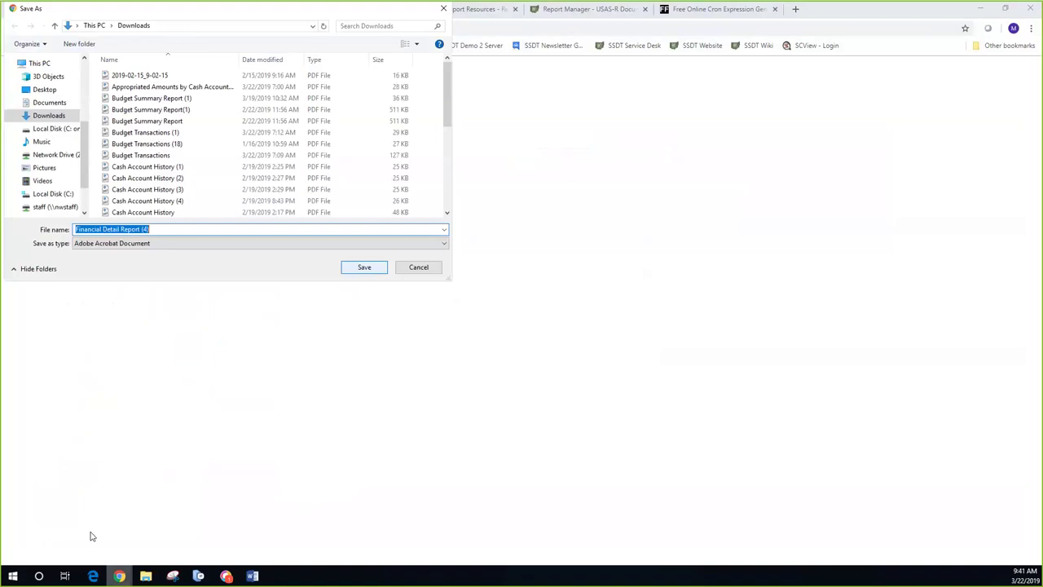
key("Return")
left_click(49, 555)
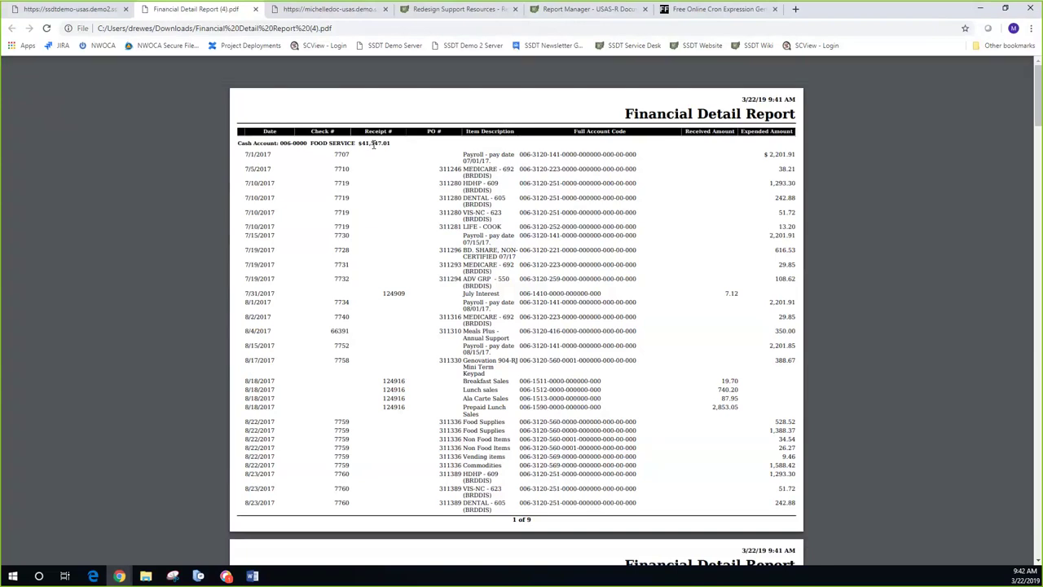
scroll(377, 182, "down", 10)
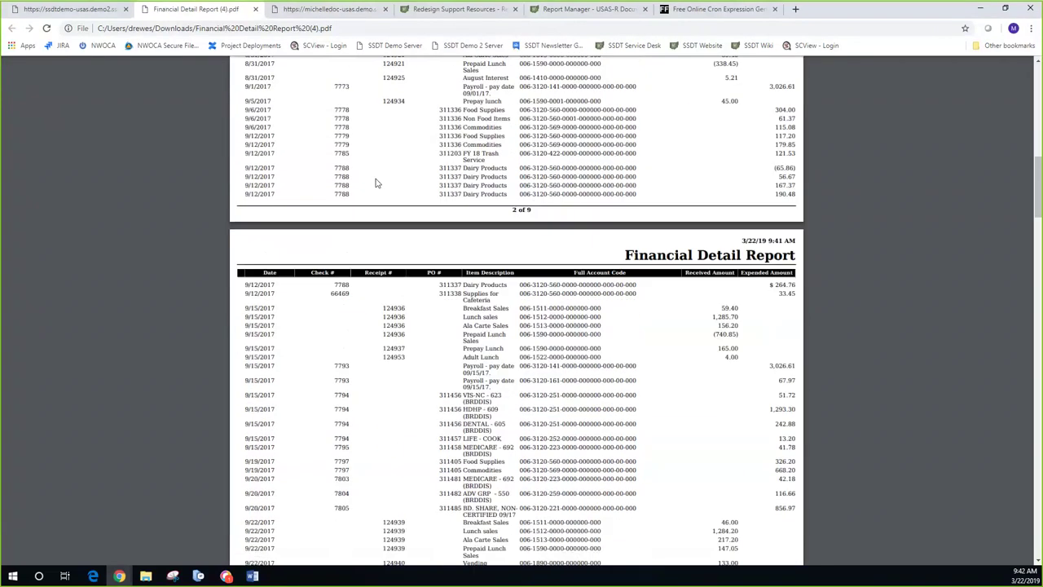
scroll(377, 183, "down", 10)
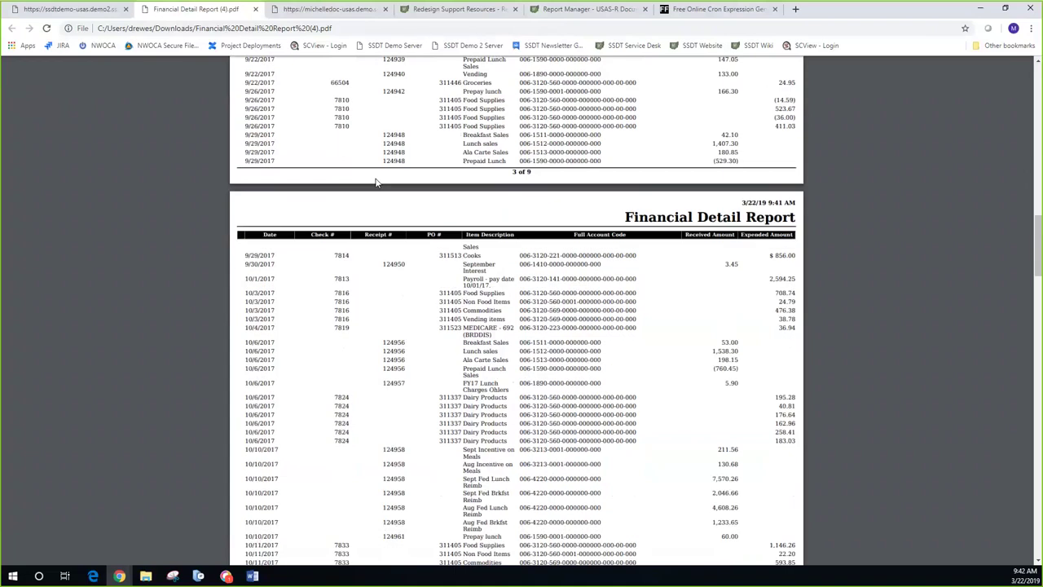
scroll(376, 183, "up", 15)
scroll(377, 183, "up", 5)
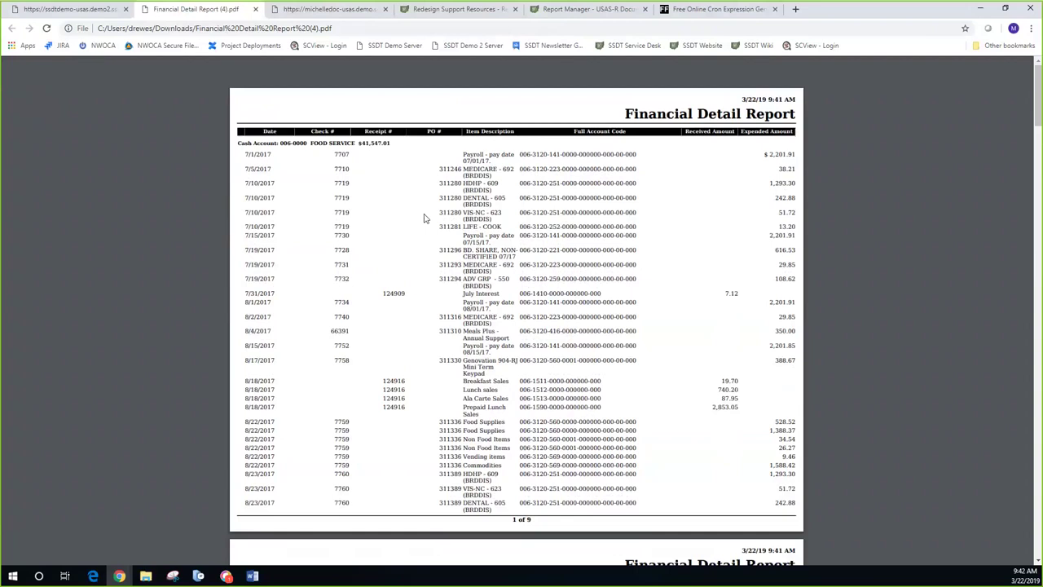
Step: Scroll the Financial Detail Report PDF down to page 9 with the Grand Total
scroll(424, 218, "down", 3)
scroll(424, 219, "down", 10)
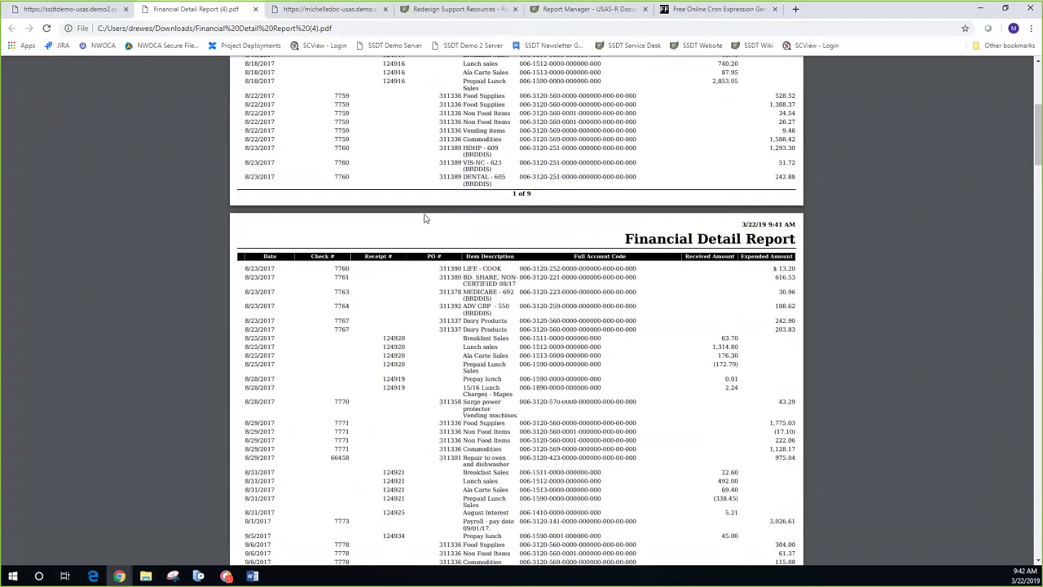
scroll(424, 218, "down", 9)
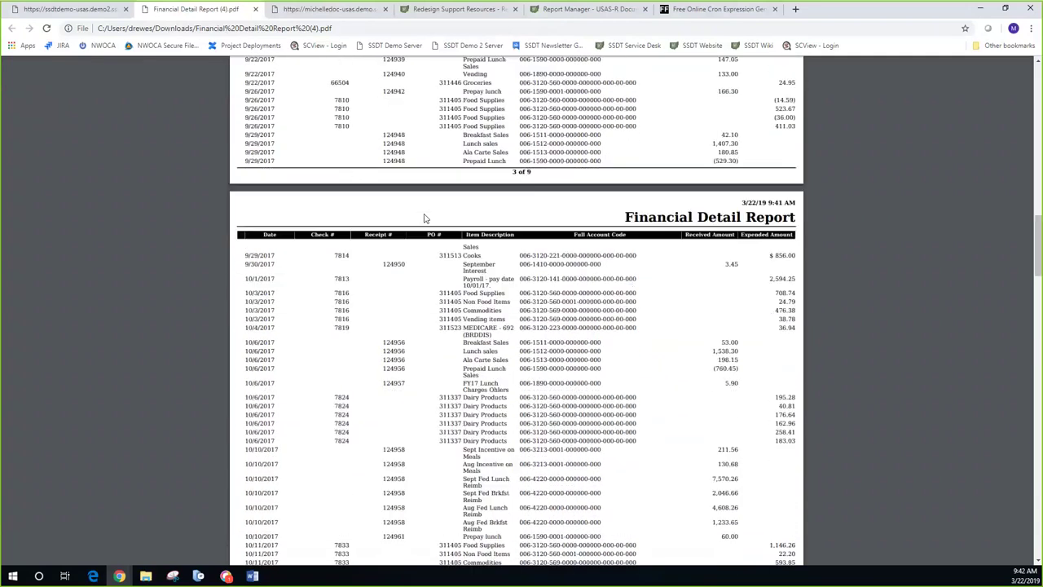
scroll(424, 218, "down", 20)
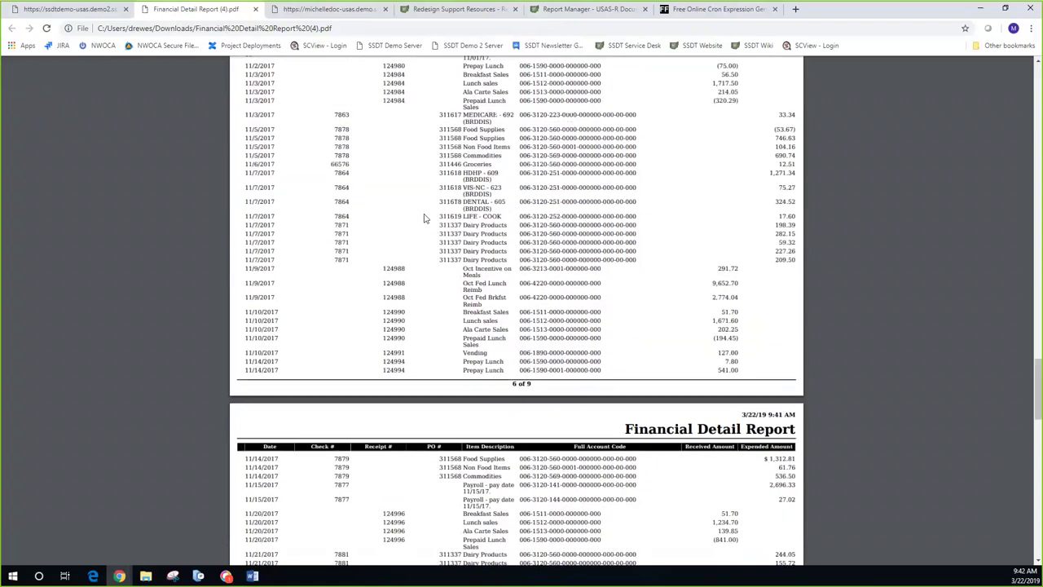
scroll(424, 218, "down", 20)
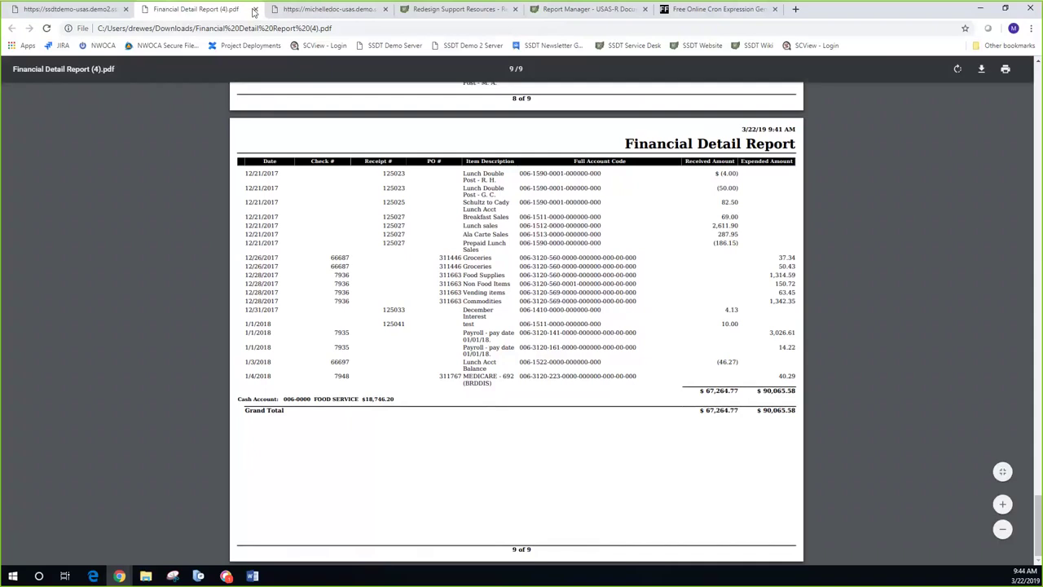
Step: Close the PDF and open the Report Manager's list of saved reports
left_click(254, 10)
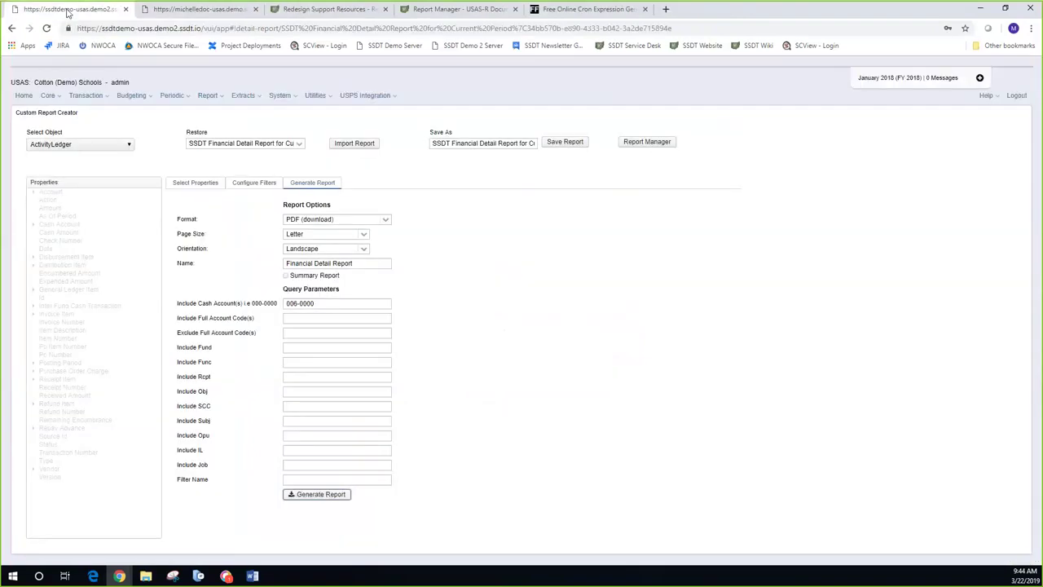
left_click(647, 141)
left_click(647, 142)
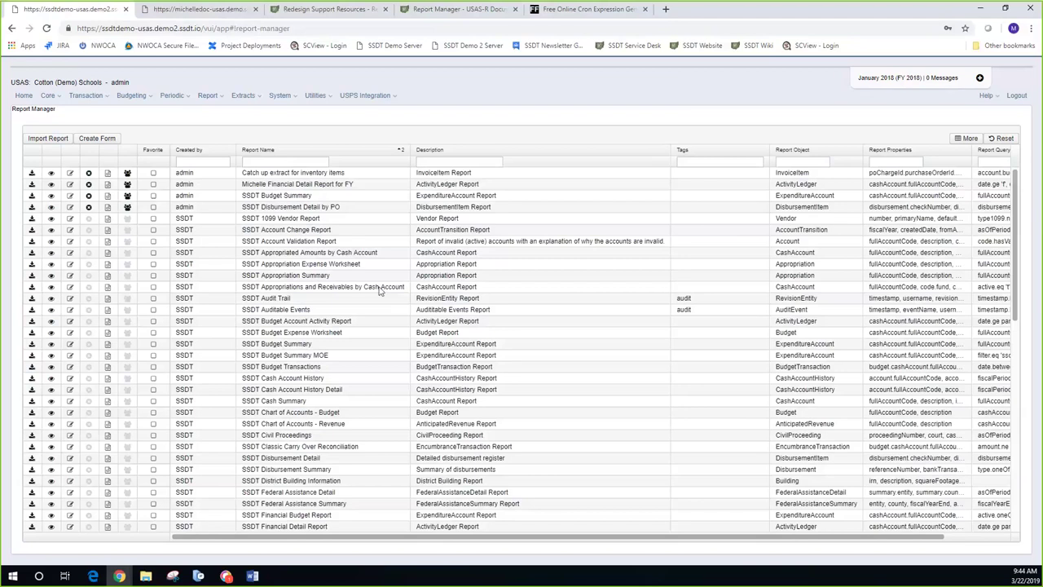
Step: Scroll the report list back to the top and choose SSDT Appropriated Amounts by Cash Account
scroll(379, 291, "down", 2)
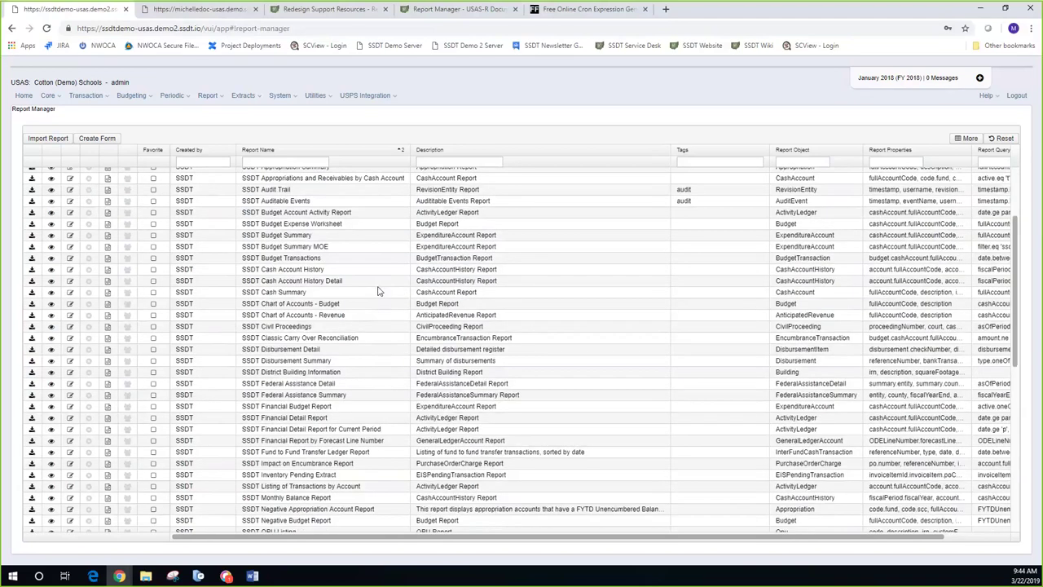
scroll(379, 291, "down", 2)
scroll(379, 291, "down", 3)
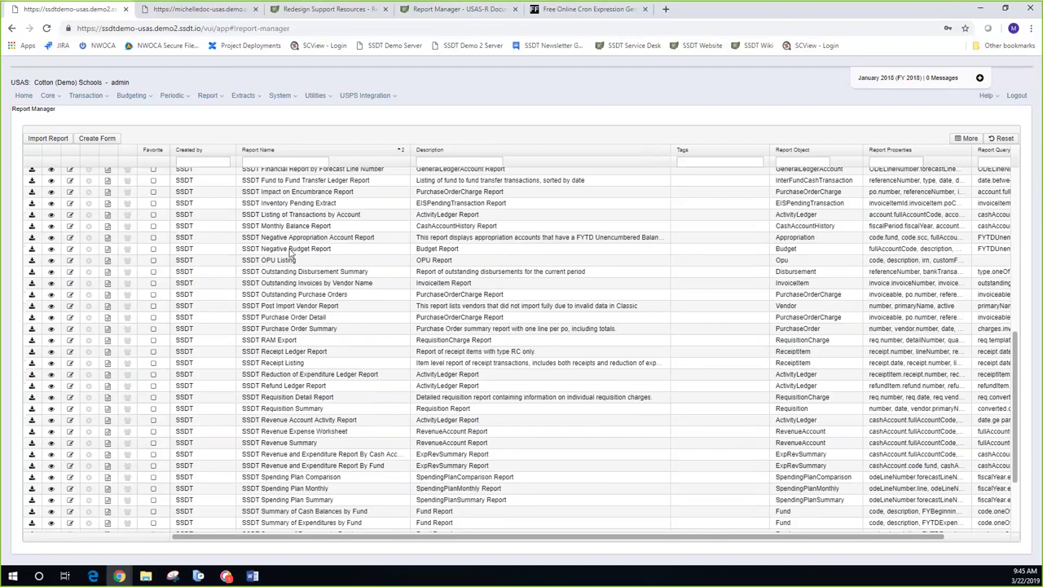
scroll(291, 253, "up", 10)
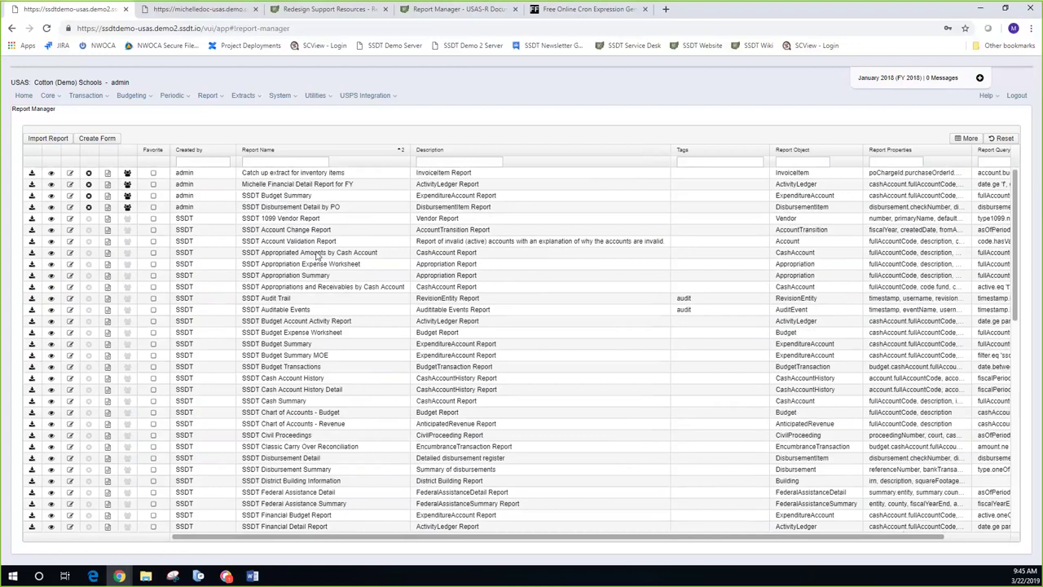
left_click(32, 253)
Step: Generate the Appropriated Amounts by Cash Account PDF for fund 006 and save it to Downloads
left_click(32, 253)
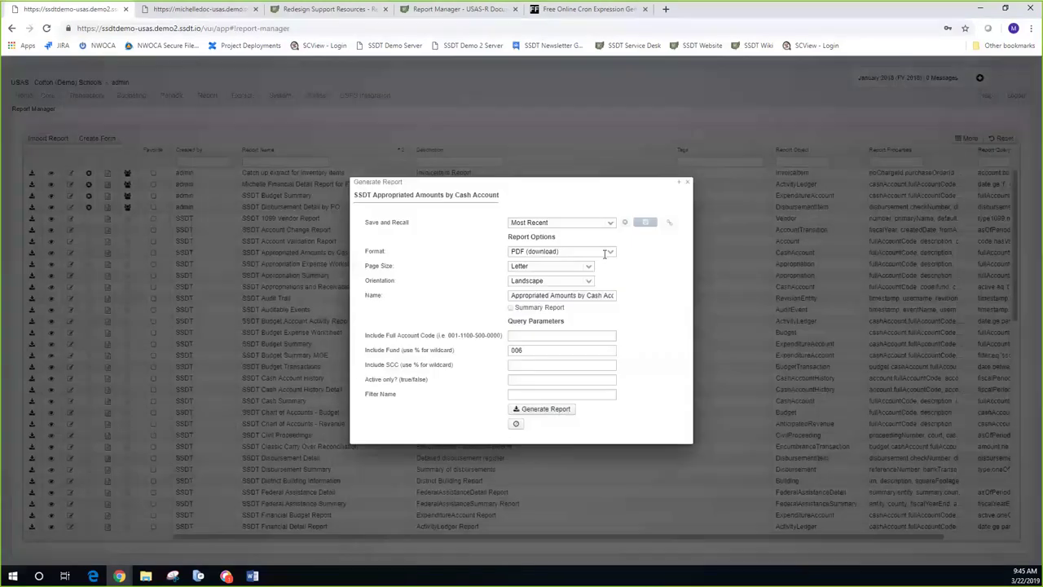
left_click(522, 350)
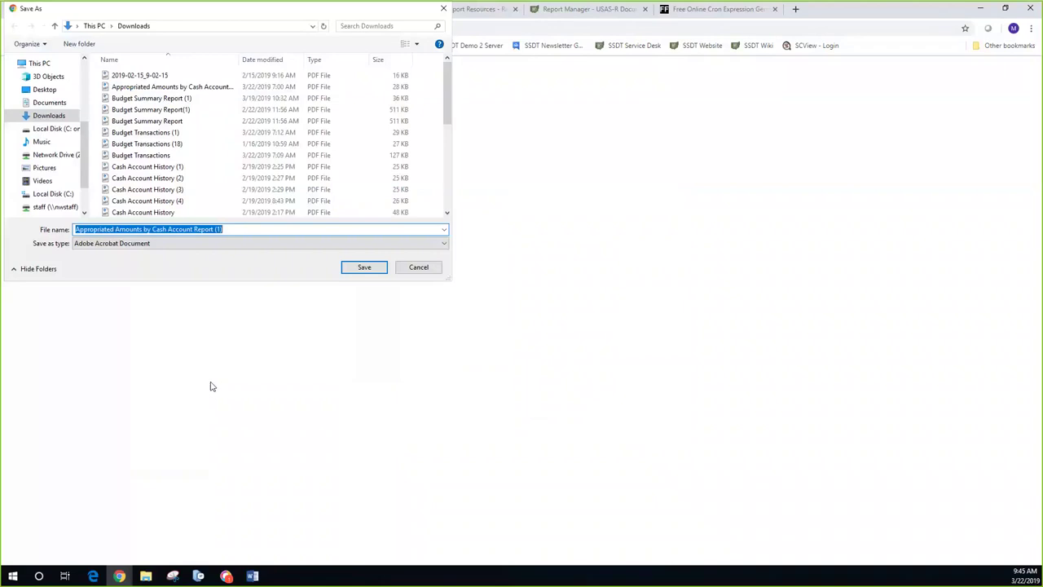
left_click(357, 269)
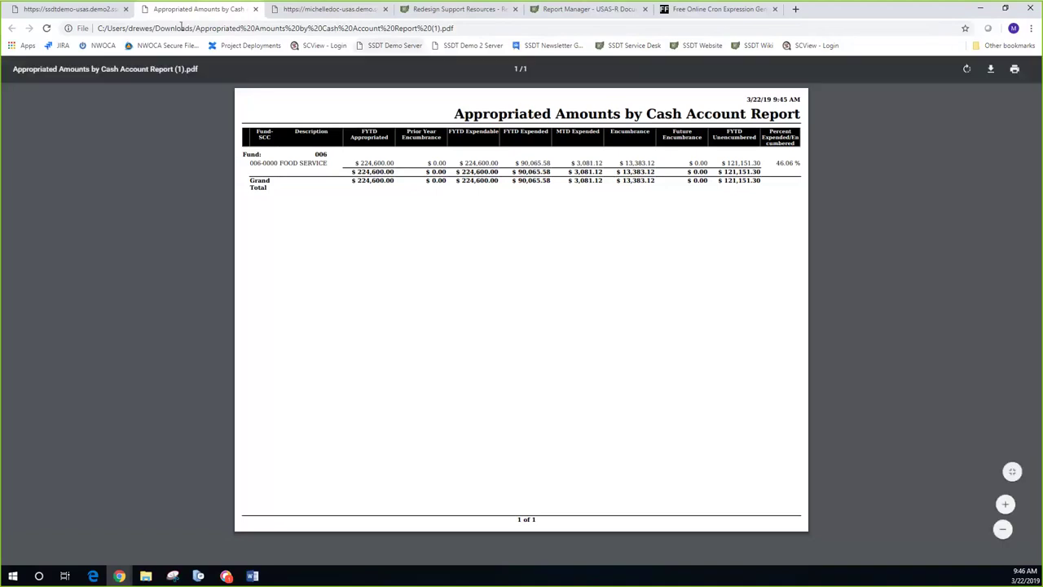
Step: Leave the Appropriated Amounts PDF and return to the USAS-R Report Manager tab
left_click(55, 11)
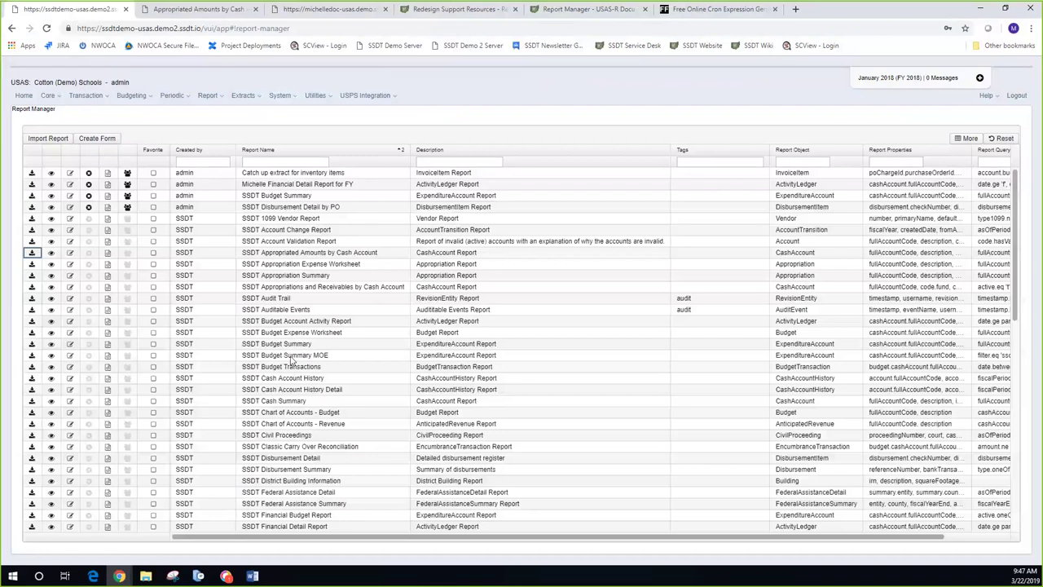
Step: Go to Core > Accounts and switch to the Revenue accounts list
left_click(55, 97)
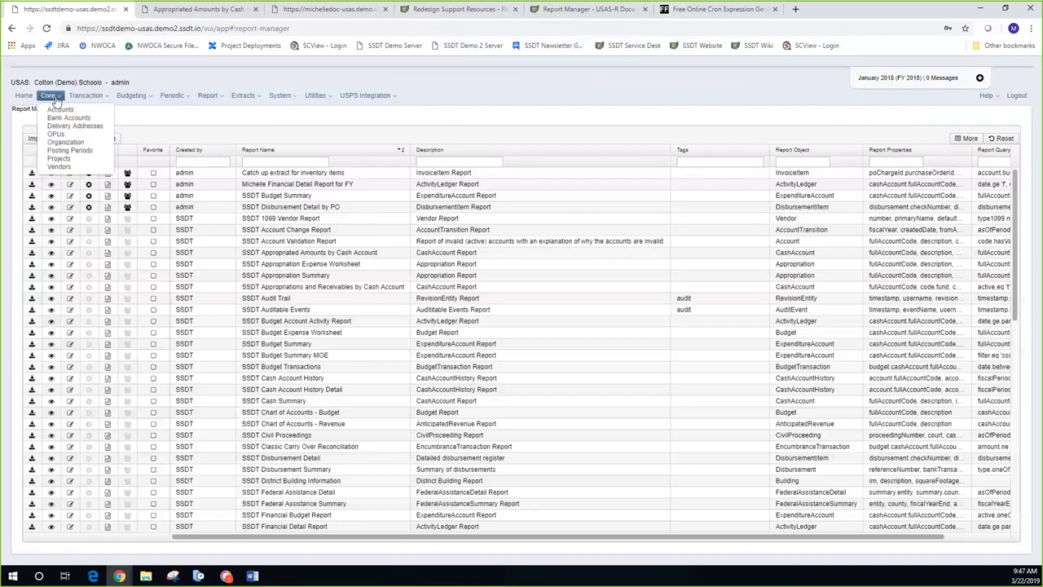
left_click(62, 111)
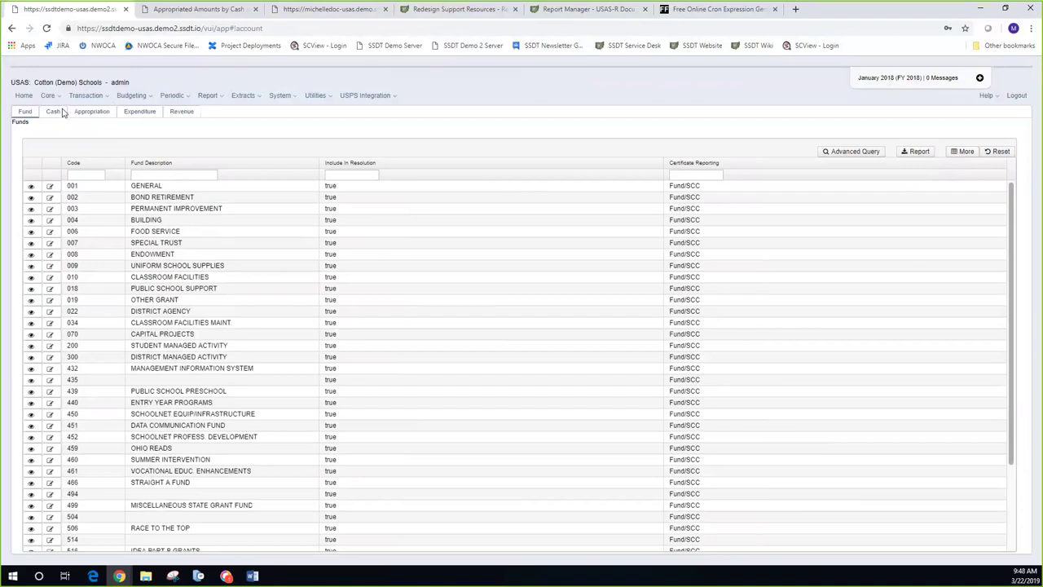
left_click(187, 113)
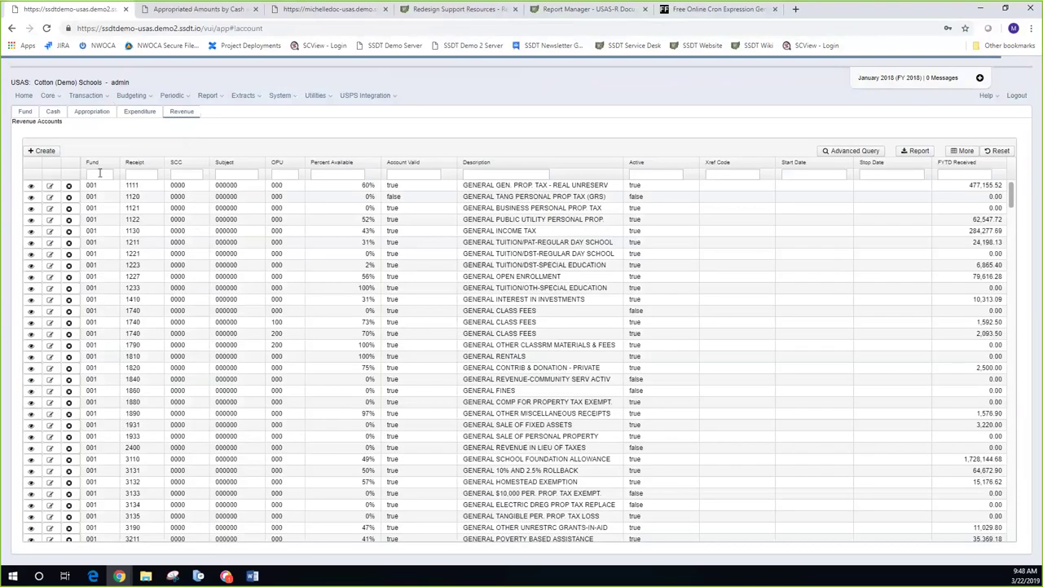
Step: Filter revenue accounts to fund 006 and open the receipt 1590, SCC 0001 account
left_click(99, 173)
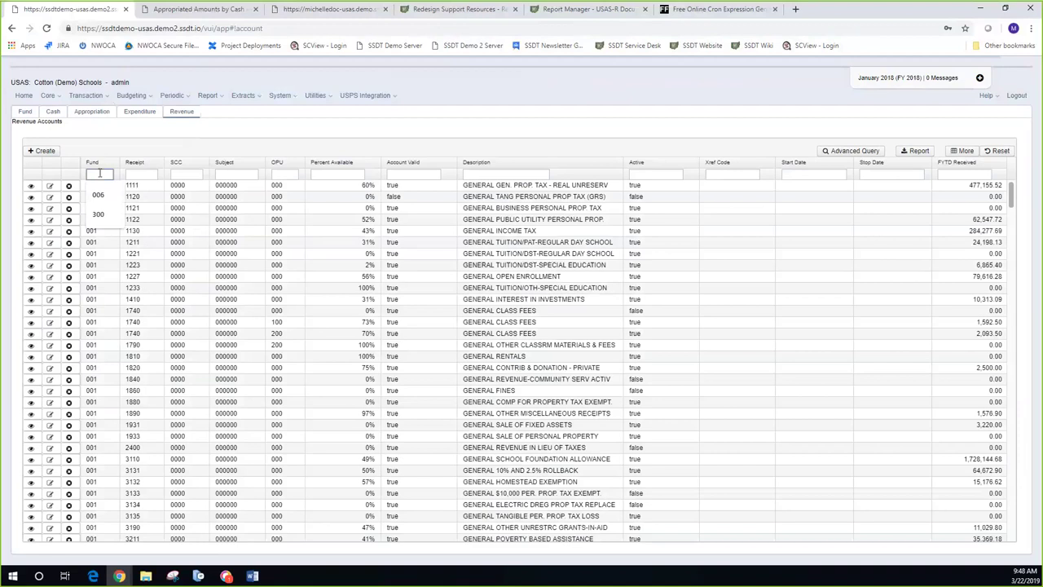
type("006")
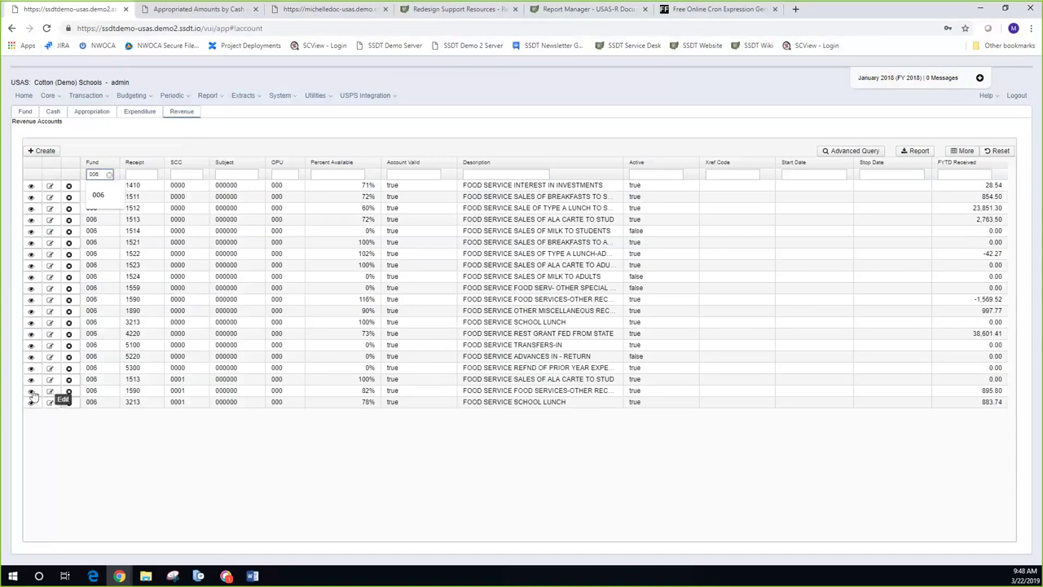
left_click(32, 393)
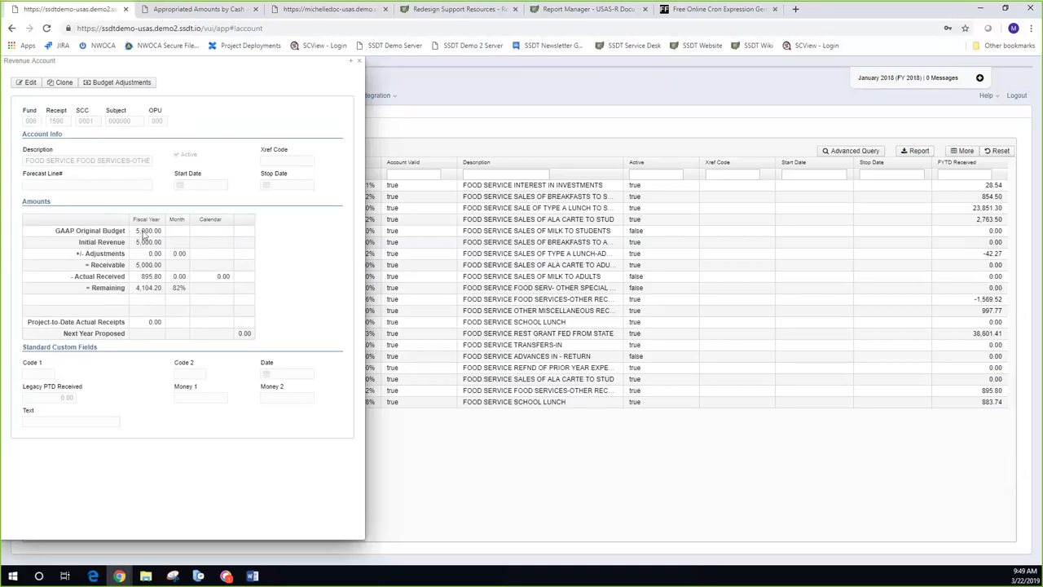
left_click(139, 88)
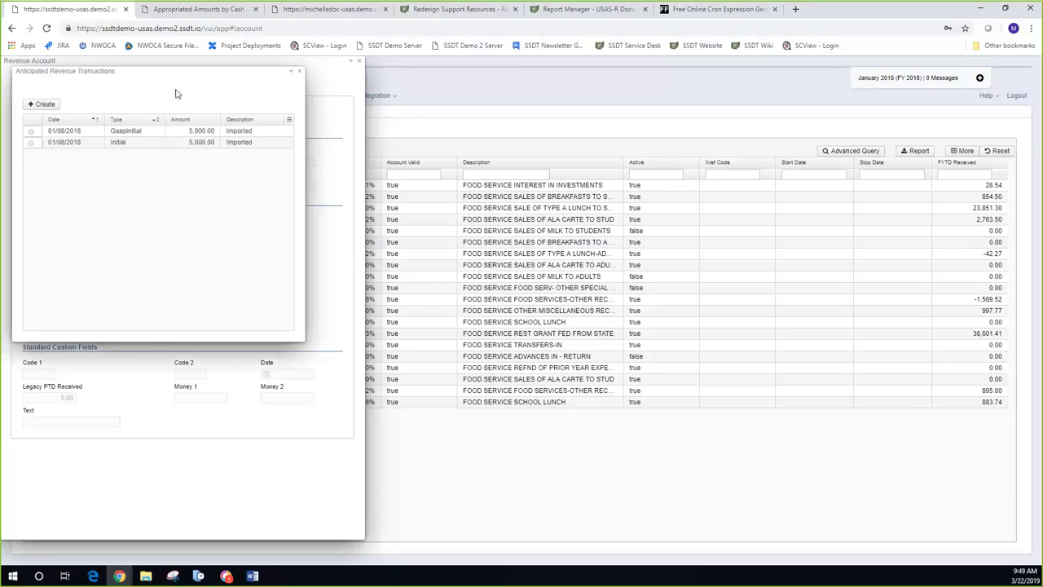
left_click_drag(153, 72, 433, 118)
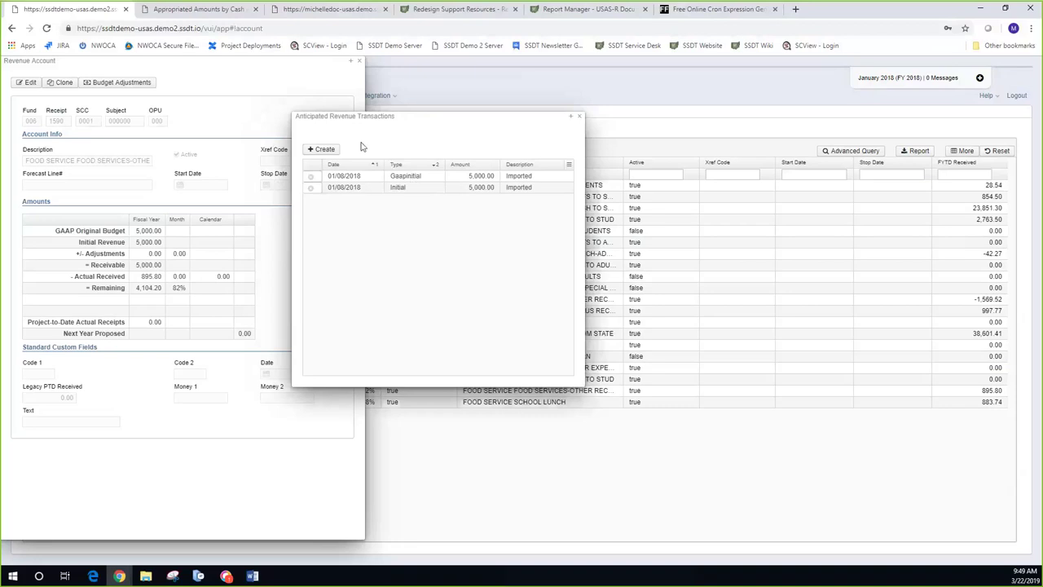
Step: Start a new anticipated revenue transaction dated 01/30/18, type Adjustment, amount 1000
left_click(330, 152)
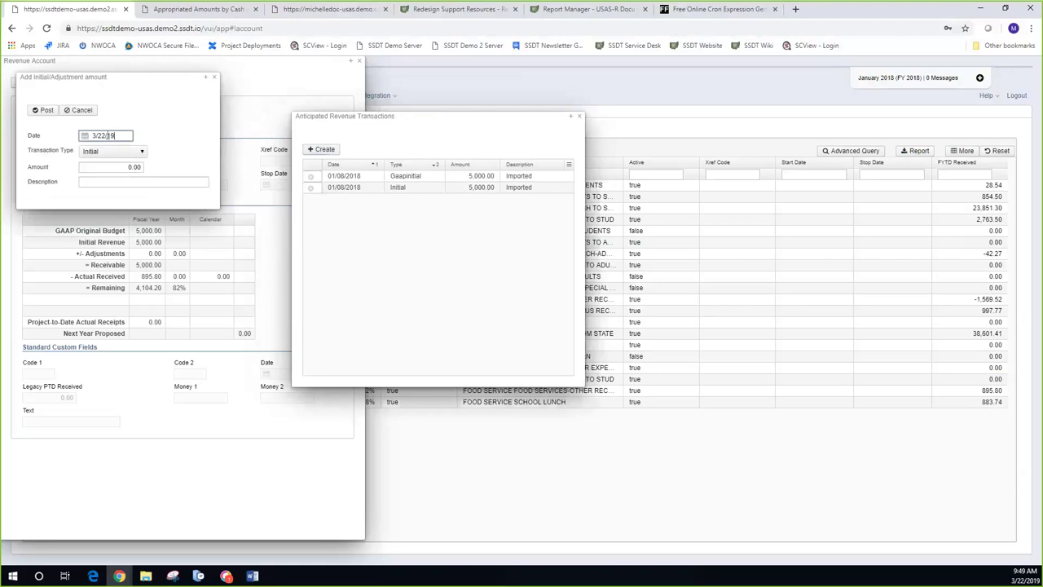
left_click_drag(112, 135, 68, 136)
type("01/30/18")
key("Tab")
key("Down")
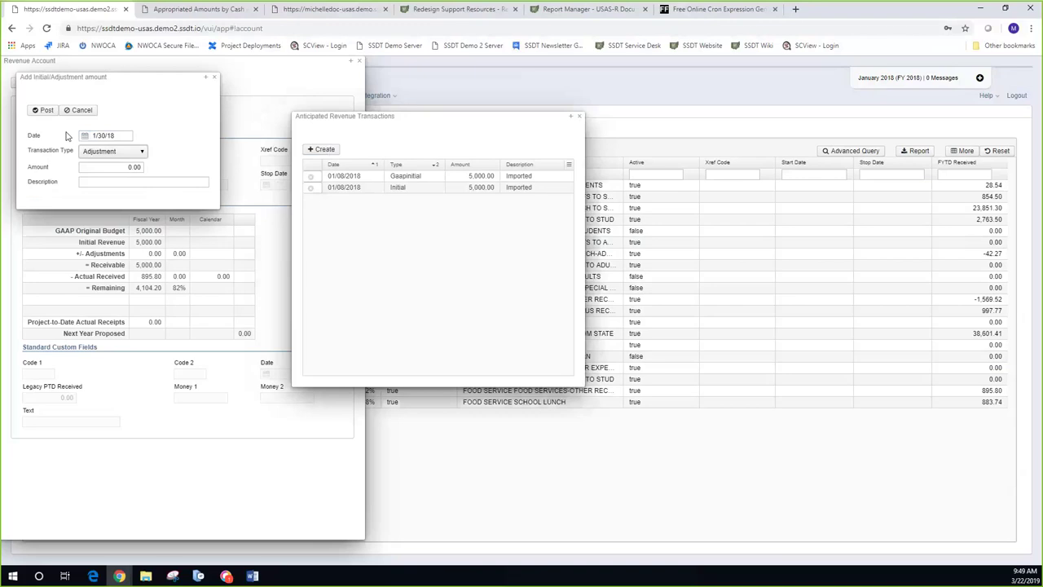
left_click(120, 167)
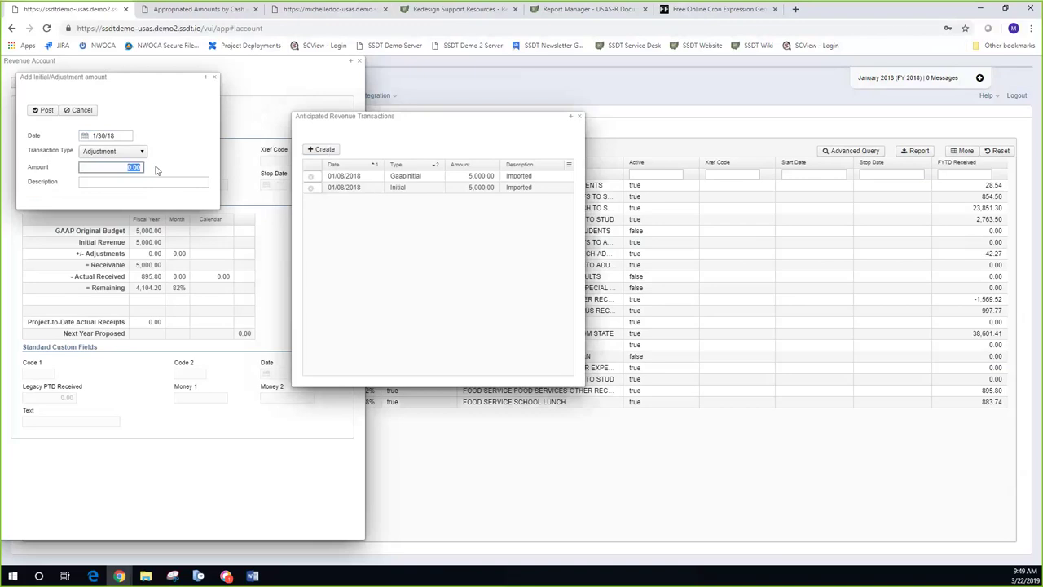
type("1000")
left_click(144, 154)
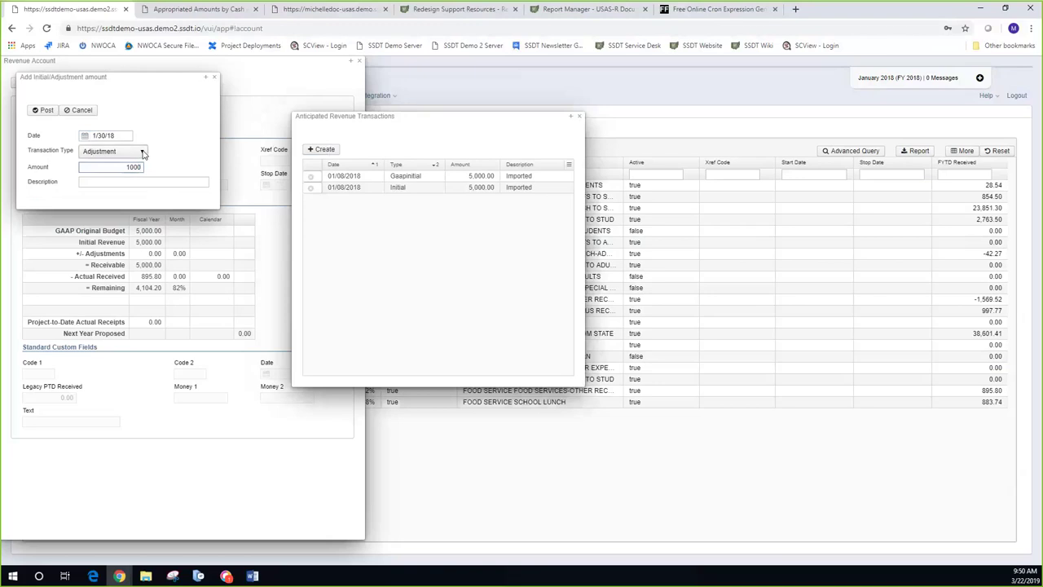
left_click(144, 153)
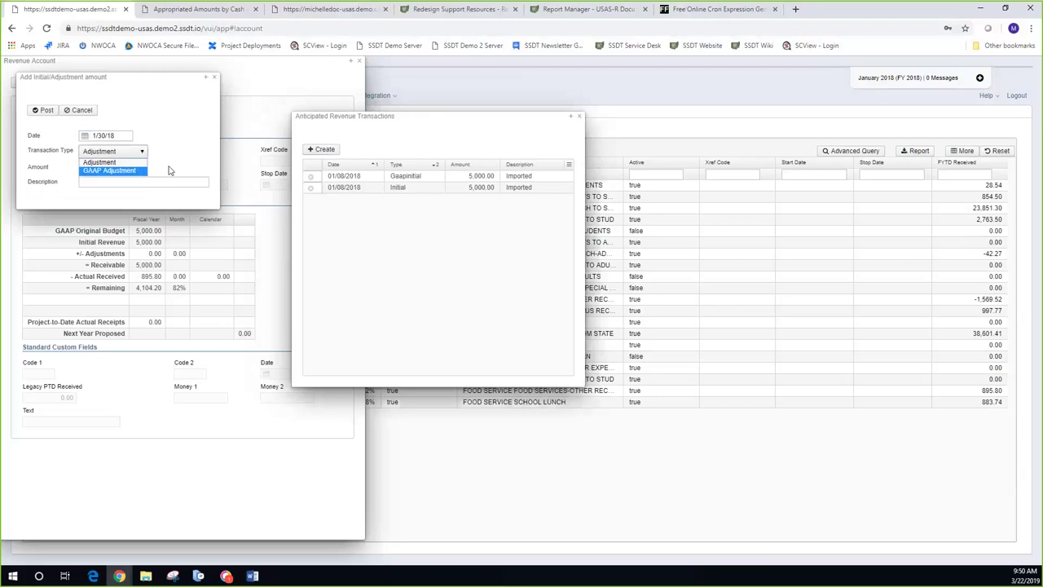
left_click(170, 170)
Step: Describe the transaction as 'Increasing by 1000' and post the adjustment
left_click(142, 181)
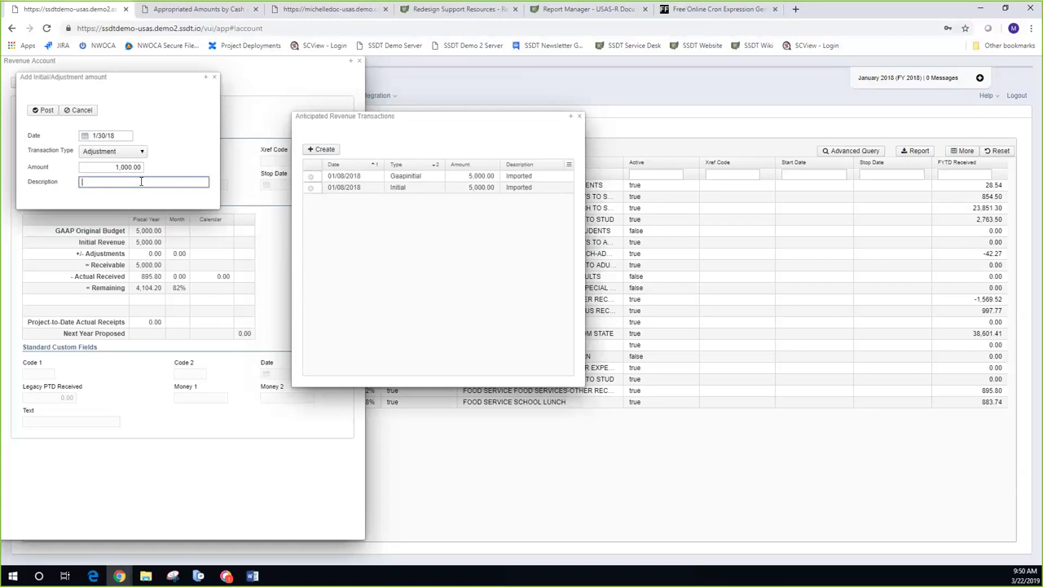
type("Adju")
key("BackSpace")
key("BackSpace")
key("BackSpace")
key("BackSpace")
type("Increasing by 1000")
left_click(46, 110)
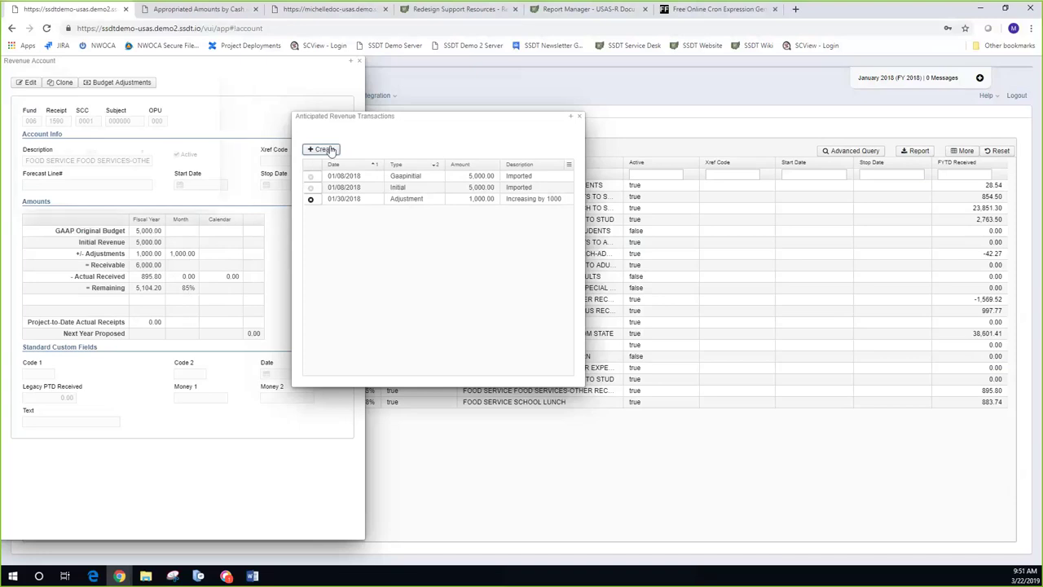
Step: Start another anticipated revenue transaction dated 11/30/18 with type GAAP Adjustment
left_click(328, 150)
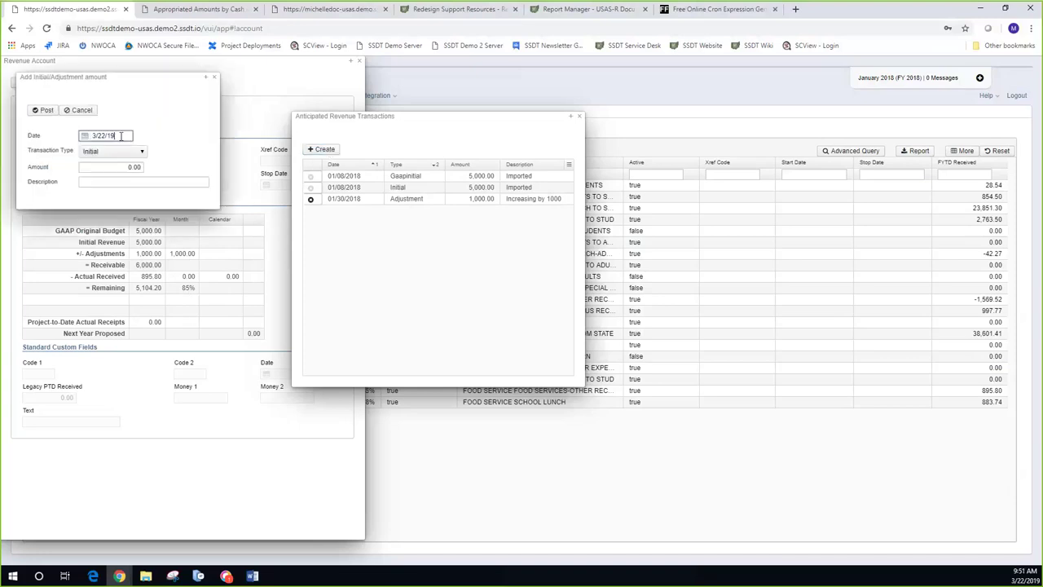
left_click_drag(115, 136, 89, 139)
type("1")
type("1/30/18")
key("Tab")
key("Down")
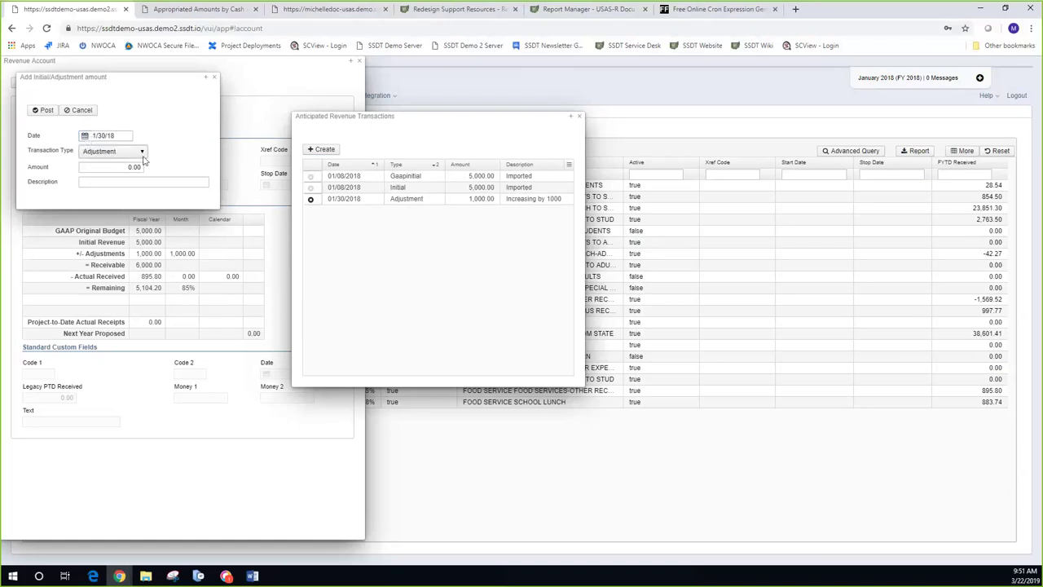
left_click(143, 153)
left_click(142, 165)
Step: Enter amount 1000 and description 'GAAP Adjustment', post it, and close the transactions list
left_click(143, 167)
type("1000")
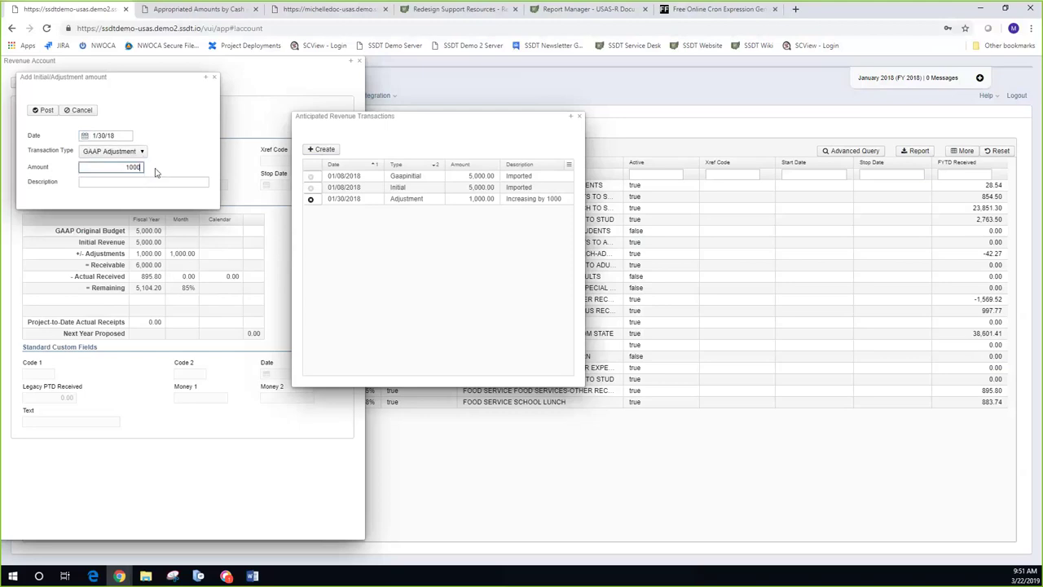
key("Tab")
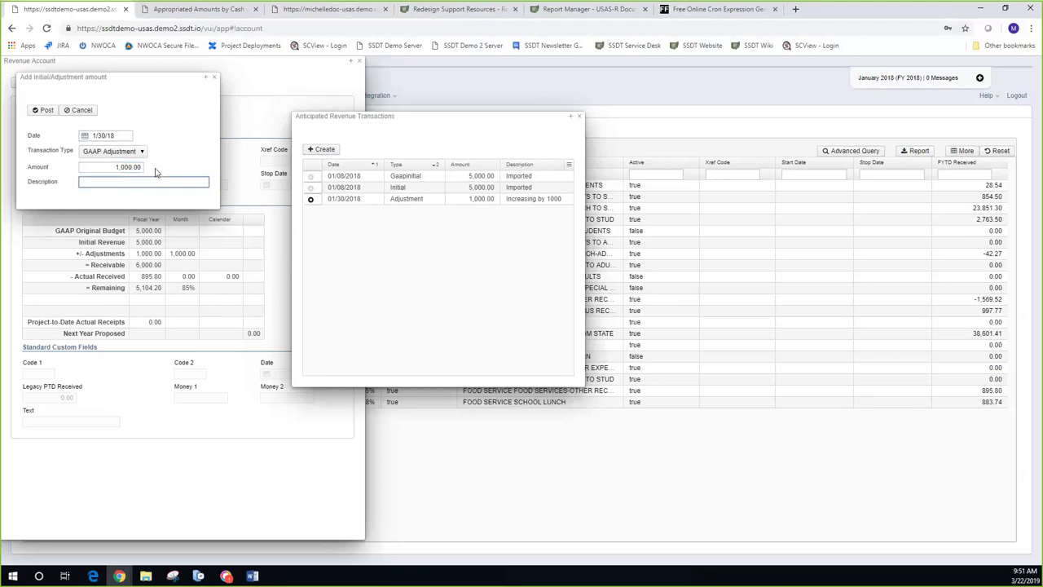
type("GAAP Adjustment")
left_click(44, 111)
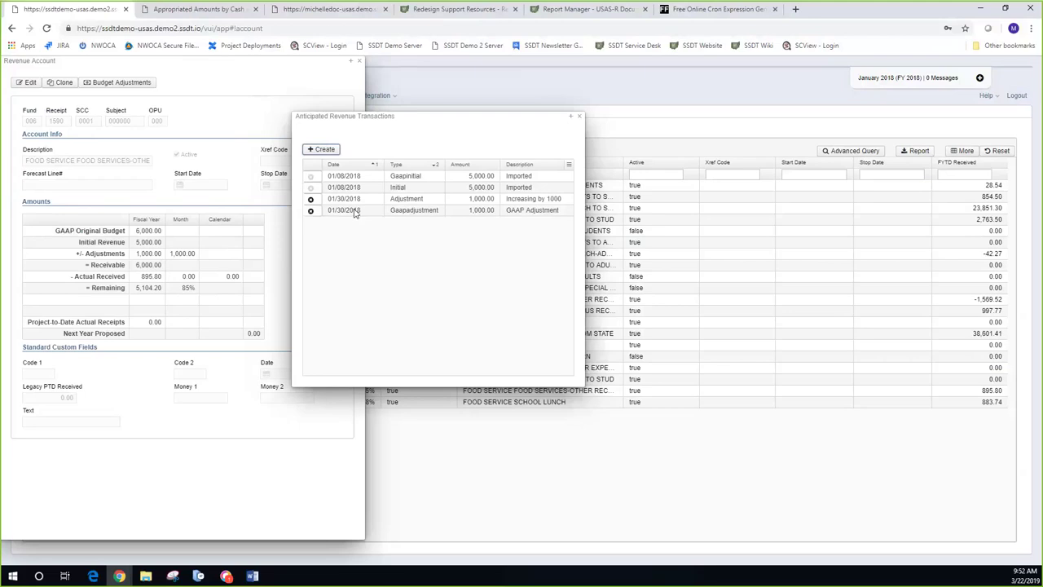
left_click(580, 118)
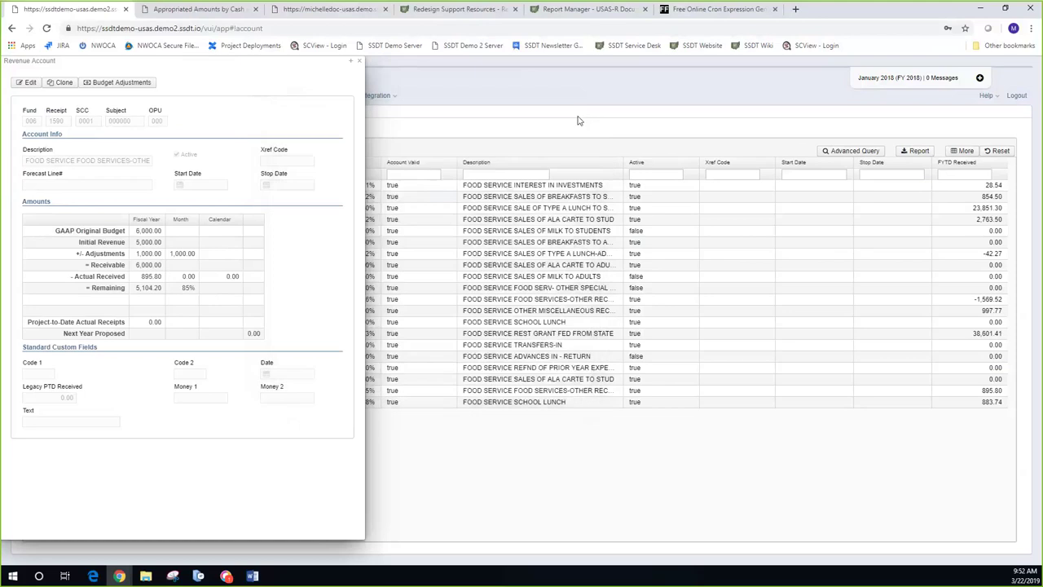
Step: Close the revenue account details and bring up the SSDT Budget Transactions report options from Home
left_click(361, 64)
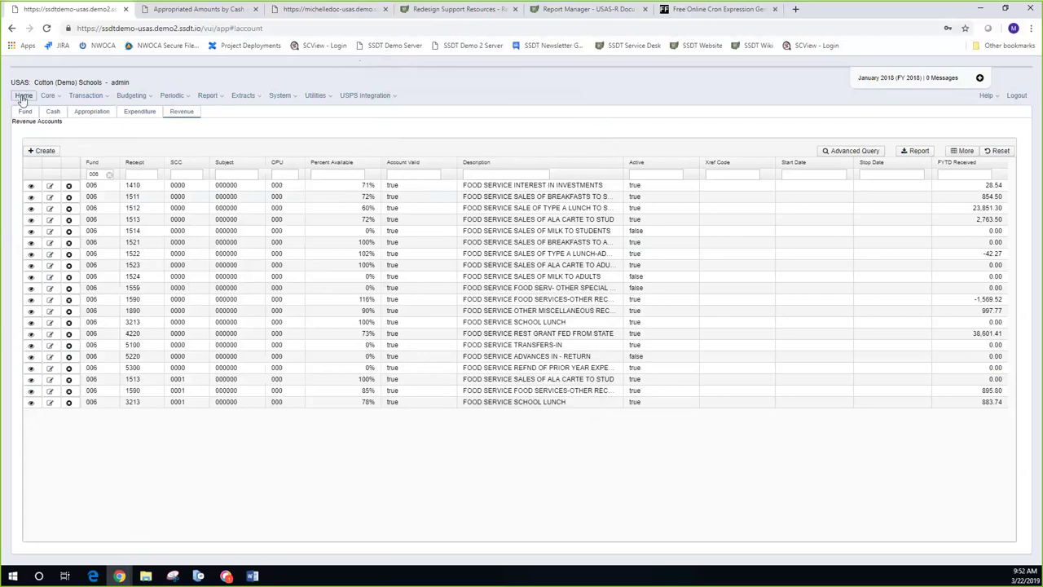
left_click(23, 95)
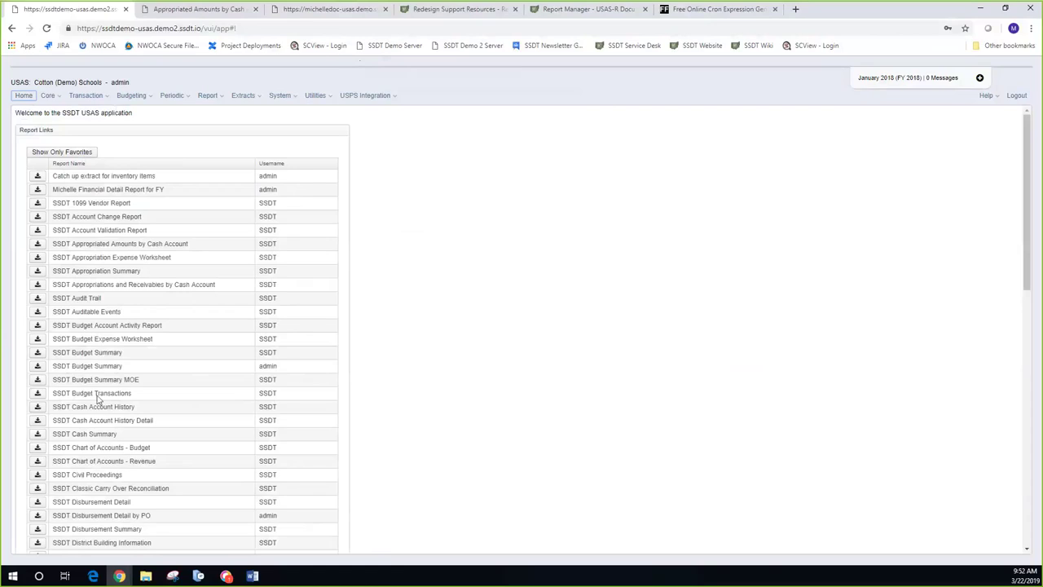
left_click(37, 394)
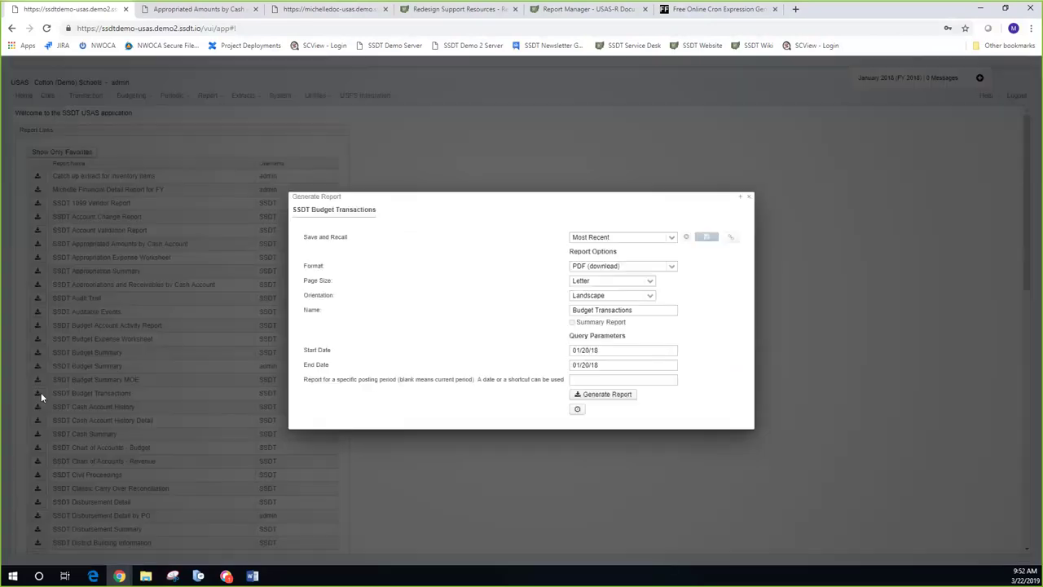
Step: Set both report dates to 01/30/18, generate the report, and cancel saving the file
left_click(588, 348)
key("BackSpace")
key("BackSpace")
key("BackSpace")
type("30/")
key("Tab")
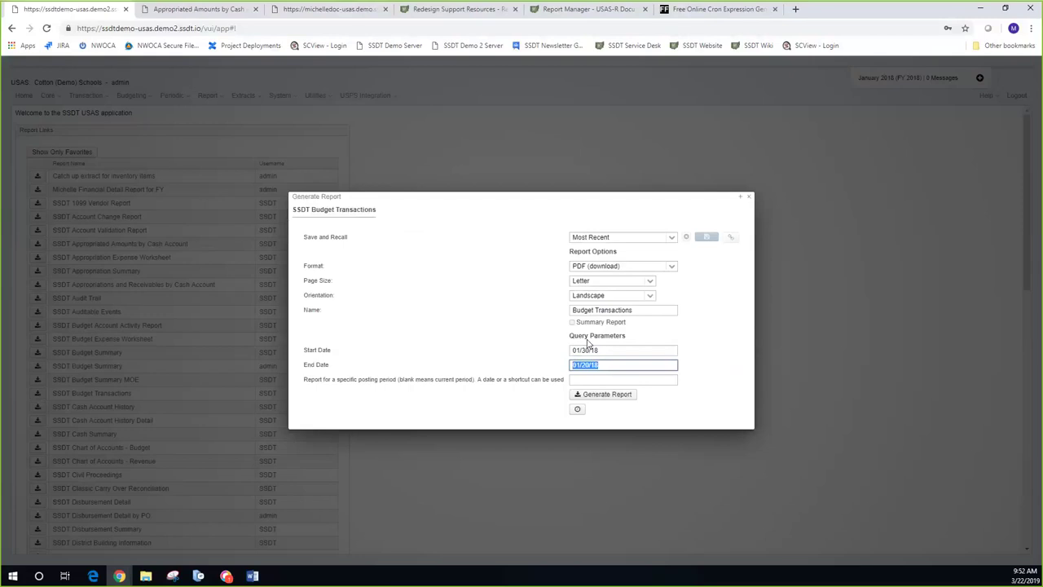
type("01/30/18")
left_click(604, 396)
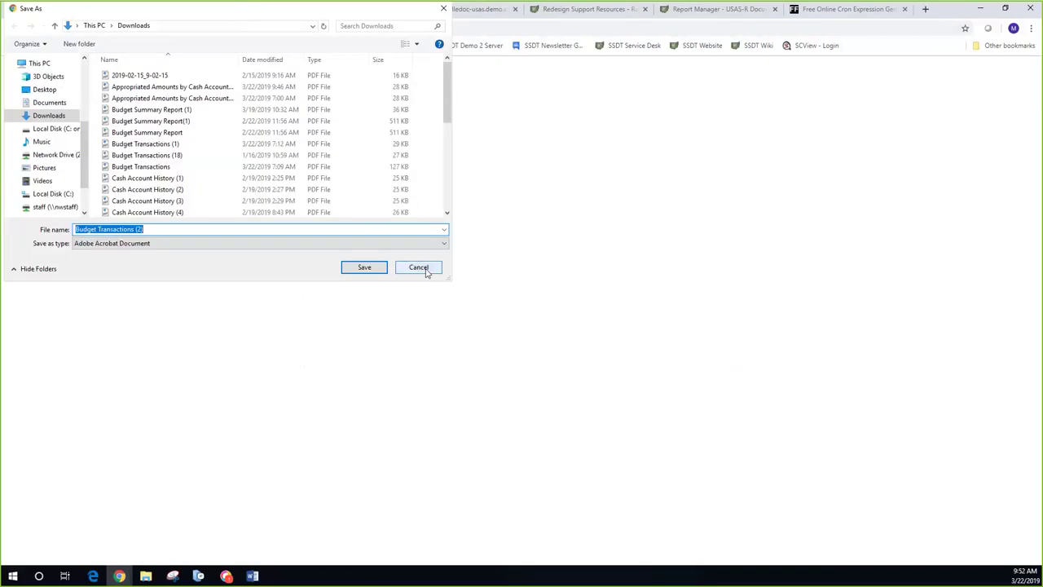
left_click(425, 271)
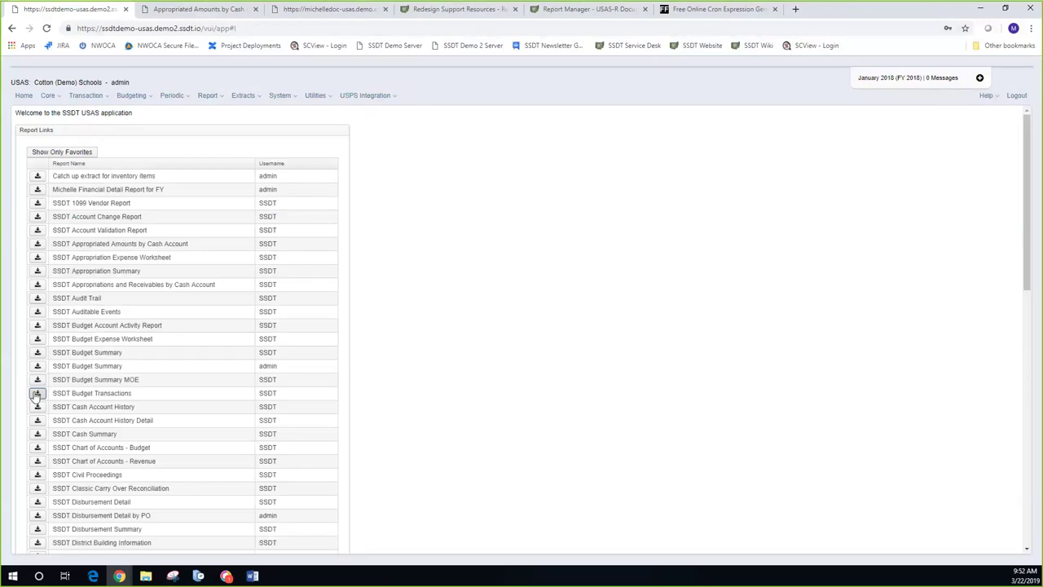
Step: Generate and save the 01/30/18 Budget Transactions PDF, confirm it shows no data, then close it
left_click(36, 394)
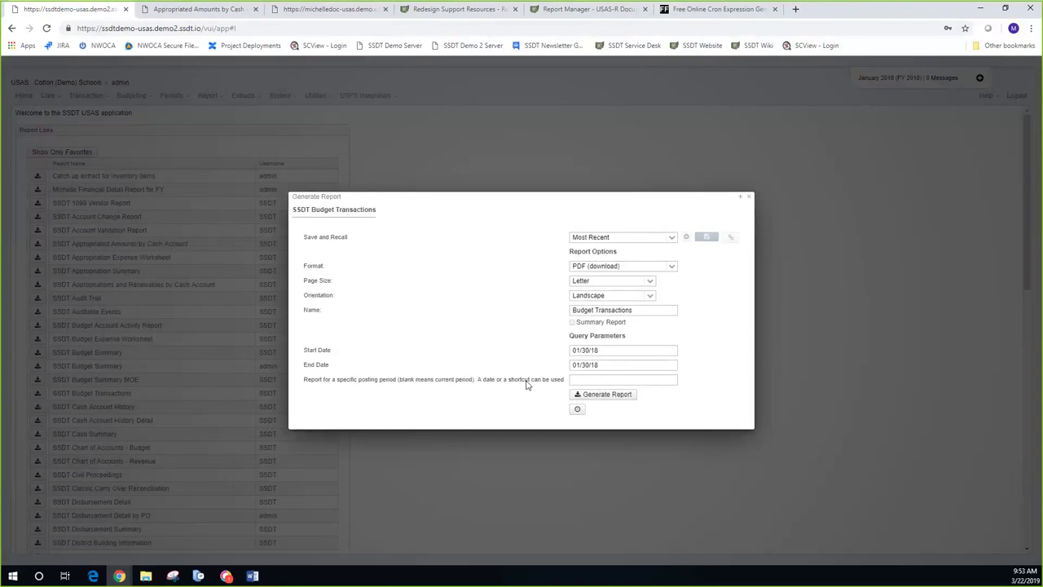
left_click(595, 398)
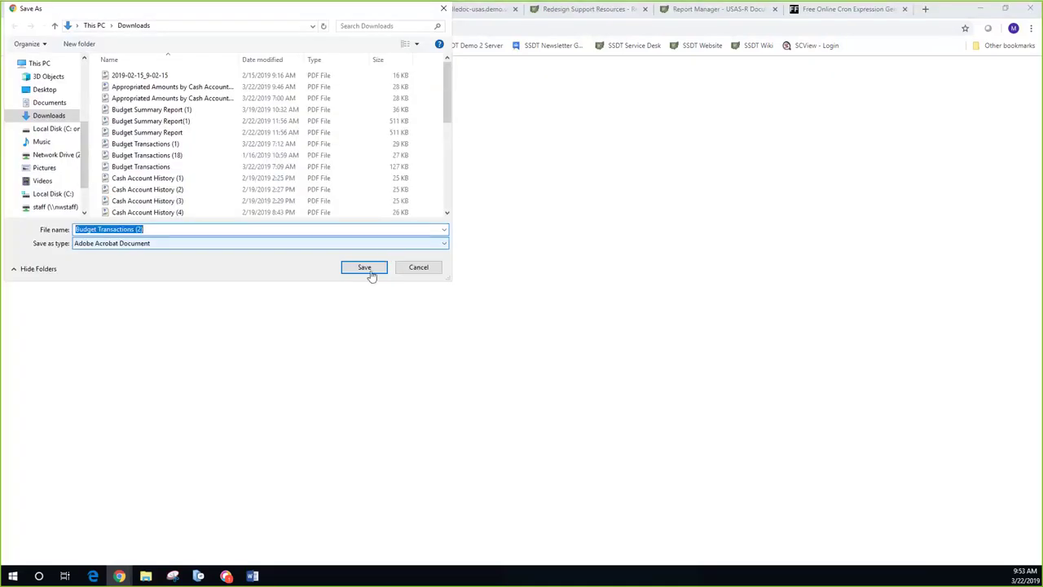
left_click(365, 268)
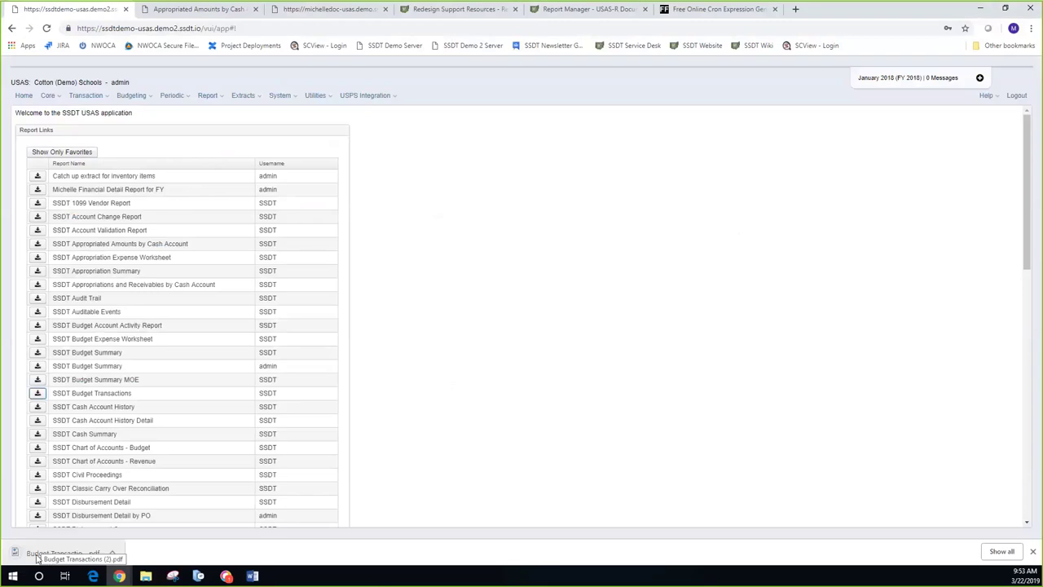
left_click(37, 557)
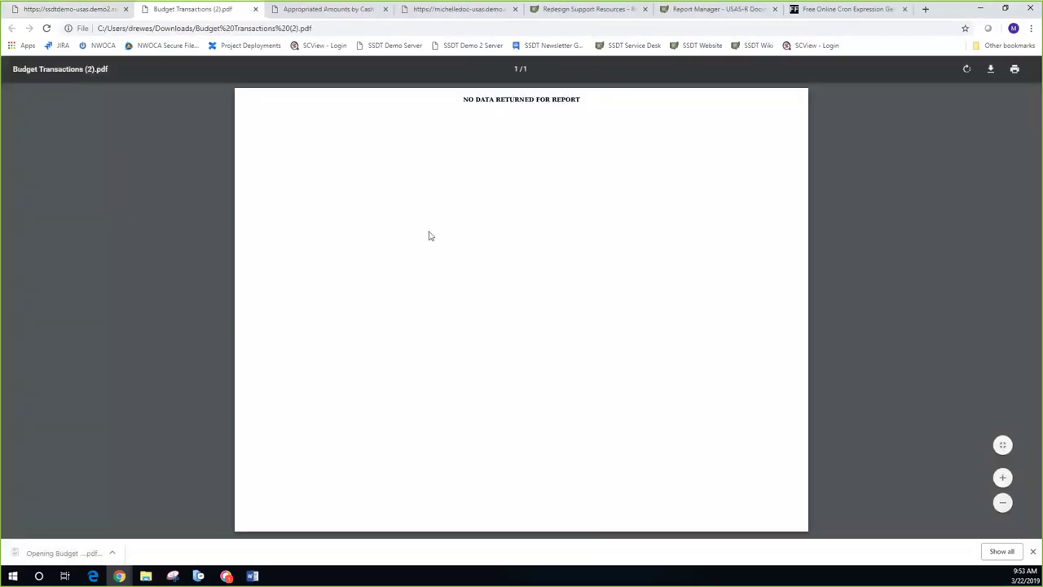
left_click(256, 10)
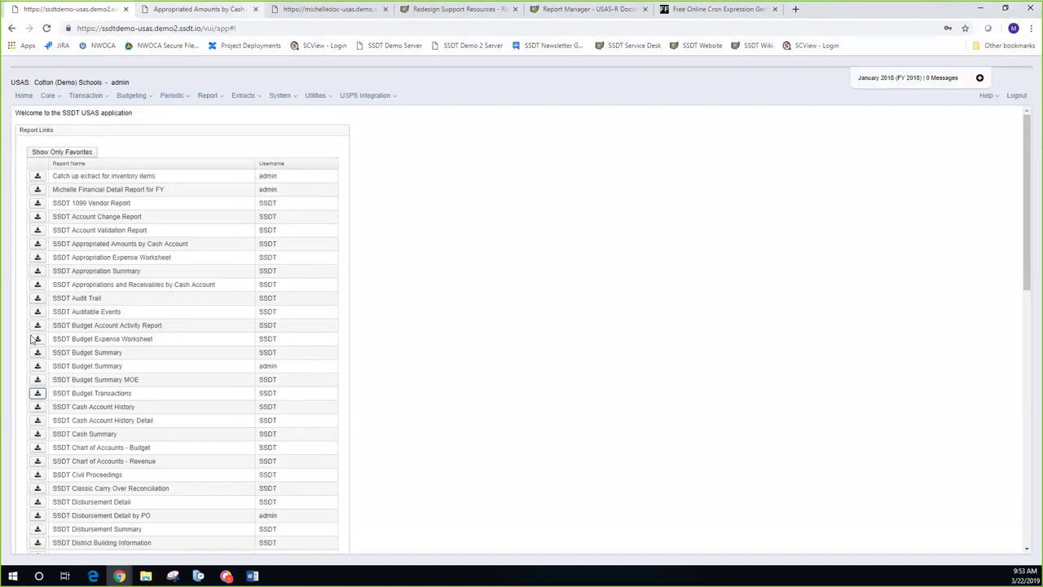
Step: Set the SSDT Budget Transactions report's start and end dates to 01/20/18
left_click(38, 393)
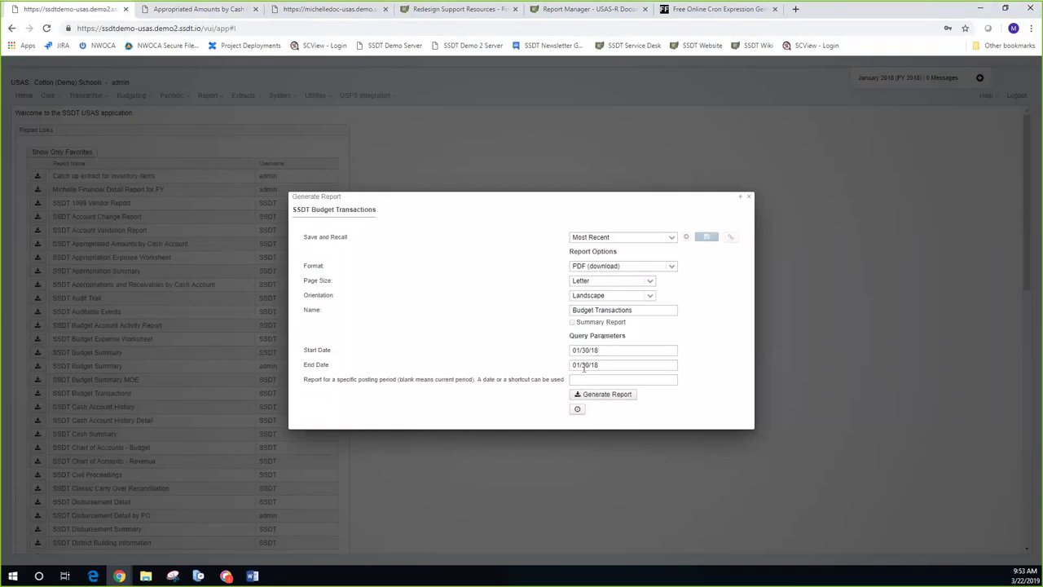
left_click(584, 351)
key("BackSpace")
type("2")
left_click(591, 366)
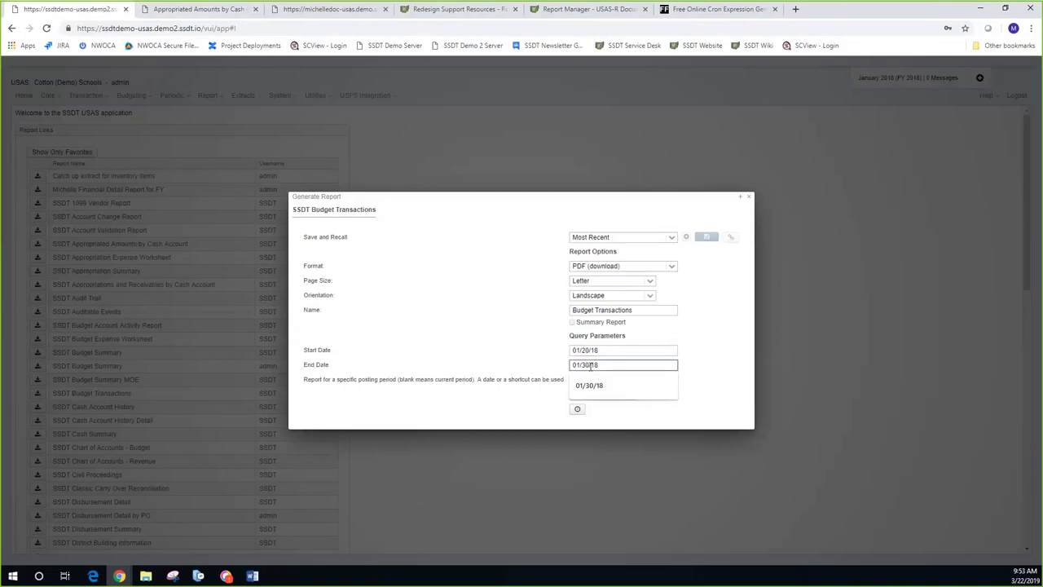
key("BackSpace")
key("BackSpace")
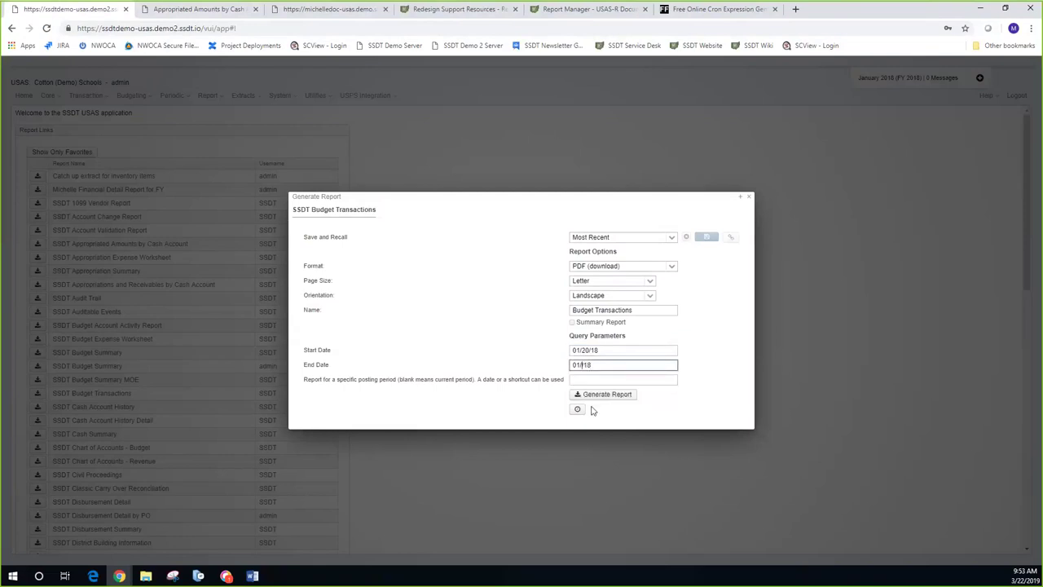
type("20/")
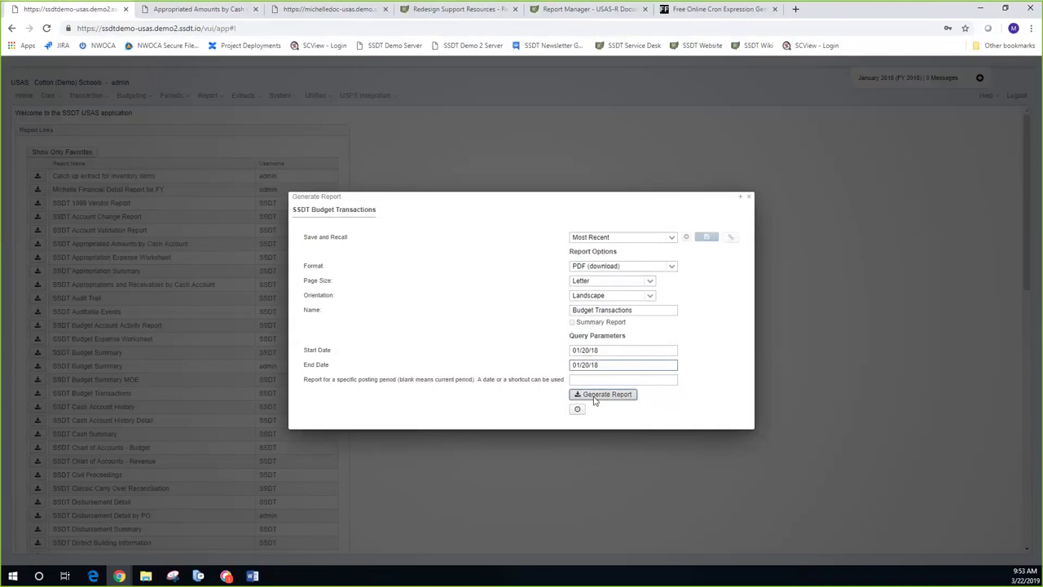
Step: Generate the 01/20/18 report, save it, and open Budget Transactions (3).pdf
left_click(594, 400)
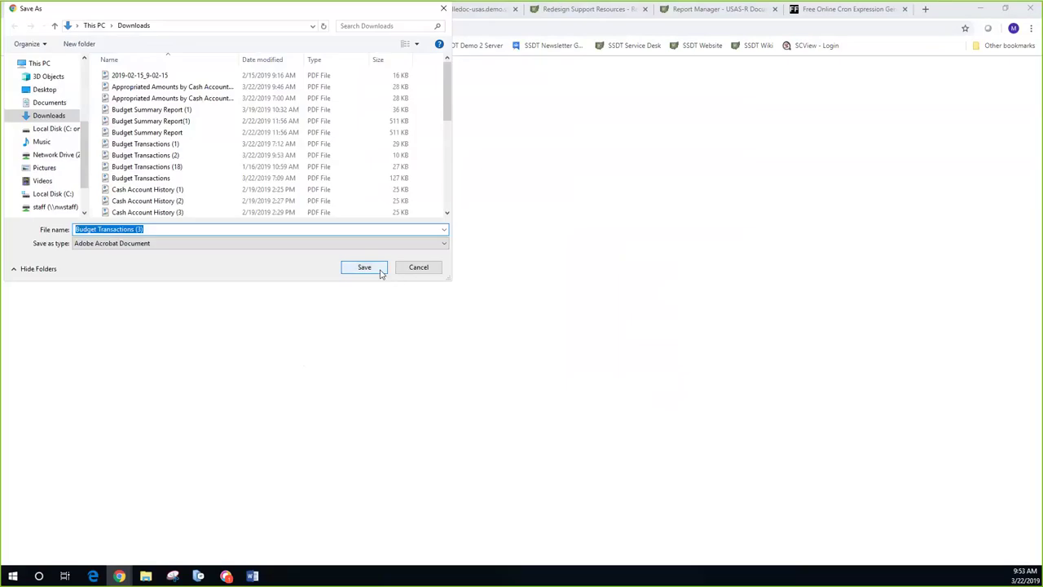
left_click(379, 270)
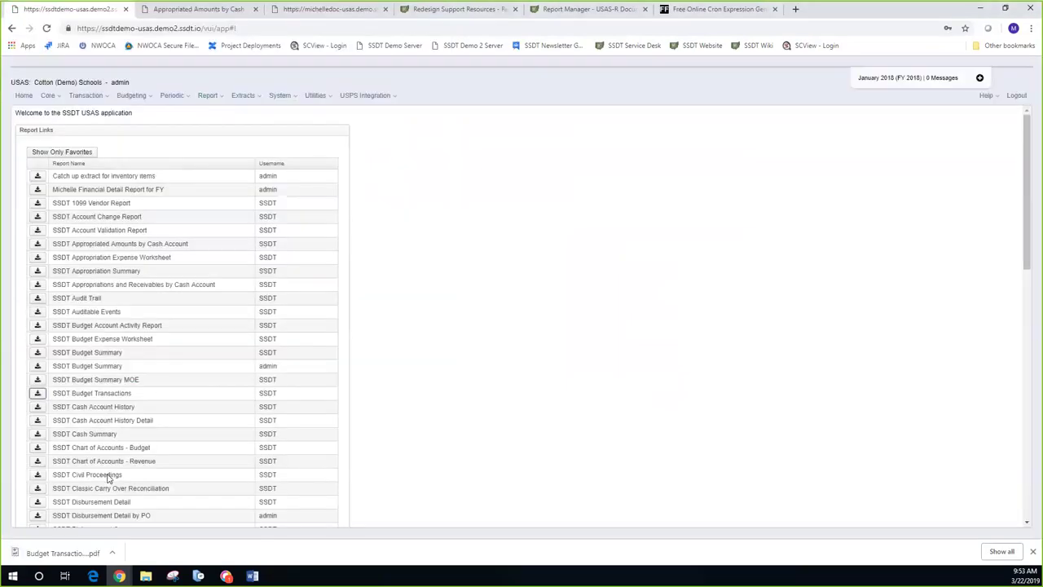
left_click(45, 554)
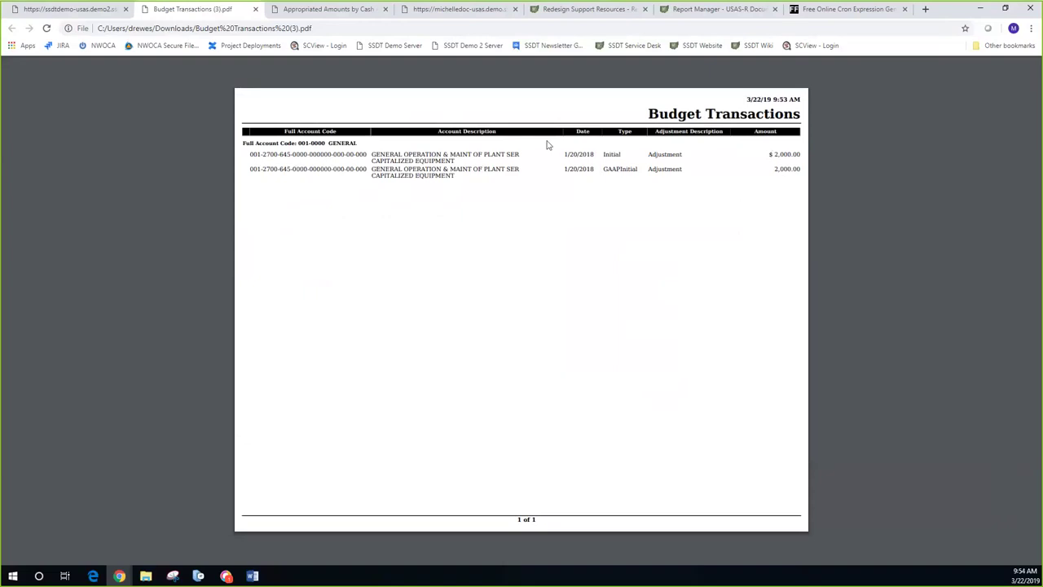
Step: Close the Budget Transactions (3).pdf tab and bring up the Report Manager's full report list
mouse_move(560, 179)
left_click(256, 10)
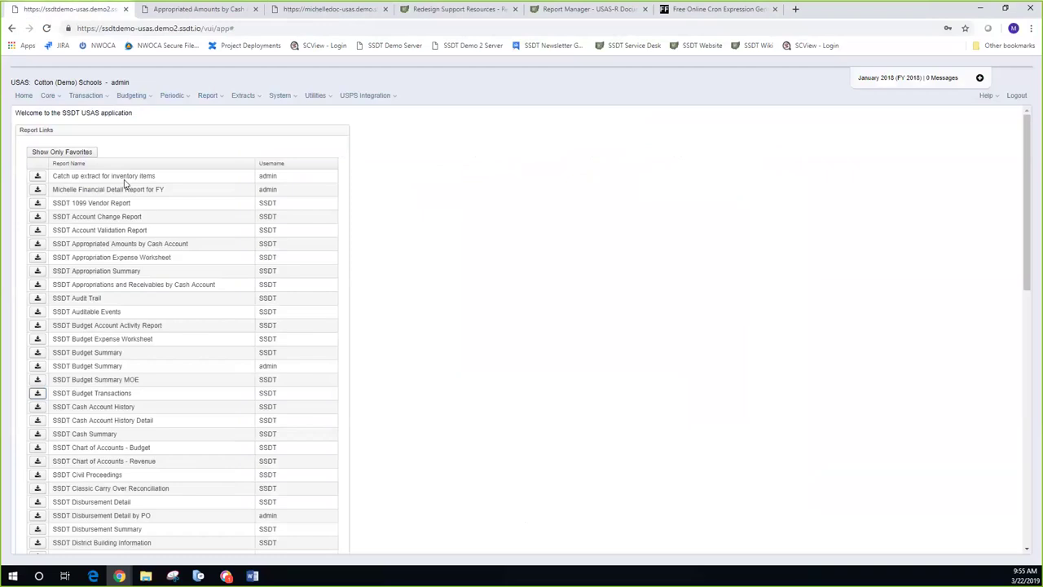
left_click(217, 98)
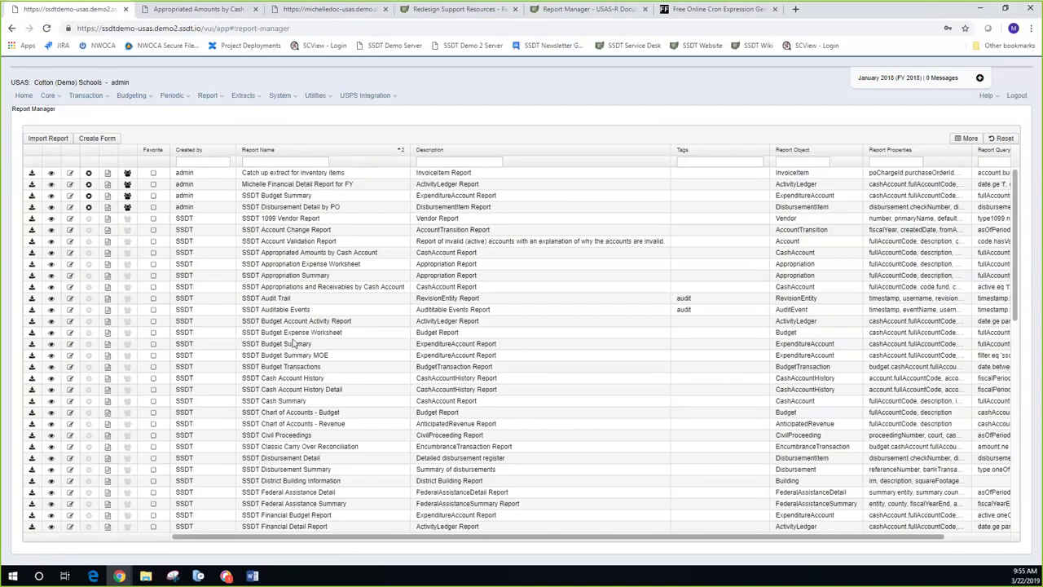
Step: Load SSDT Budget Transactions into the Custom Report Creator and expand the Budget properties
left_click(50, 368)
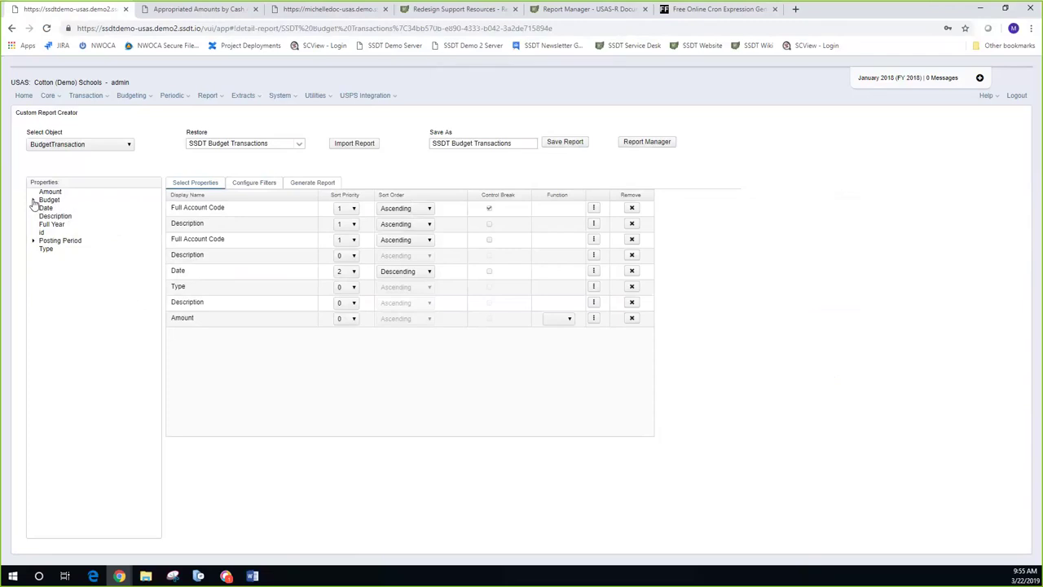
left_click(33, 201)
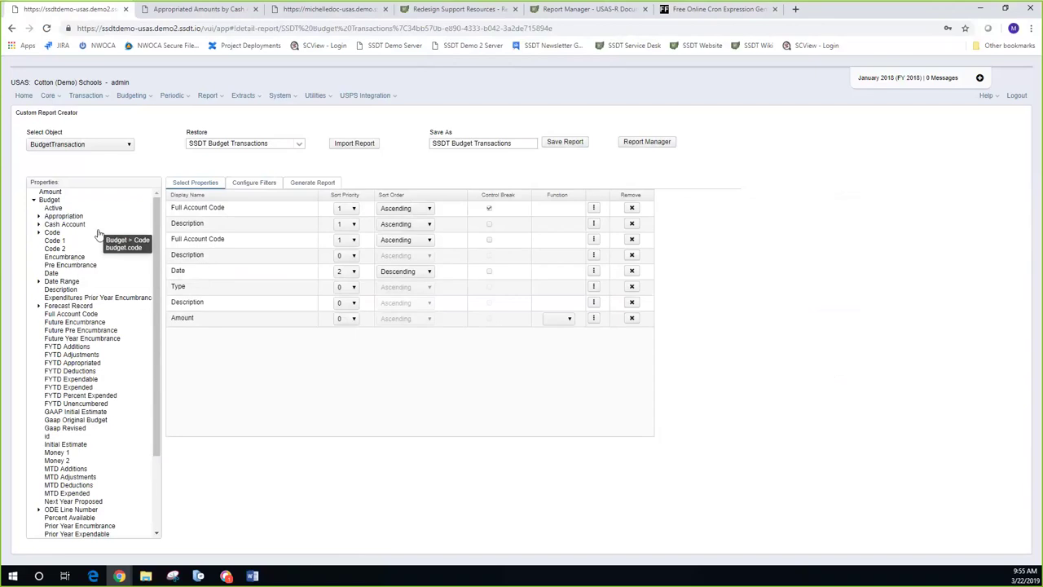
scroll(98, 235, "down", 1)
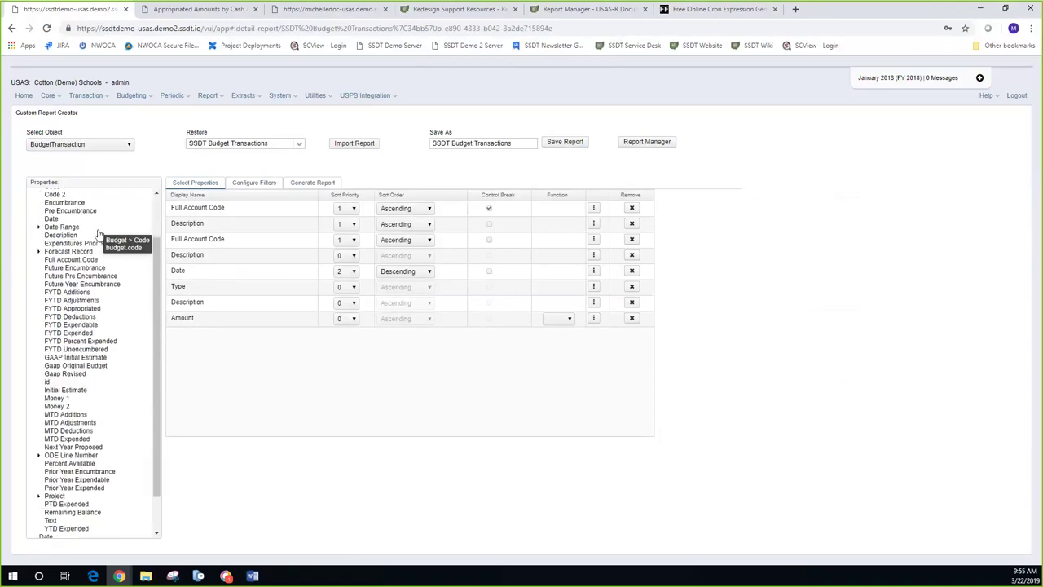
scroll(97, 235, "up", 1)
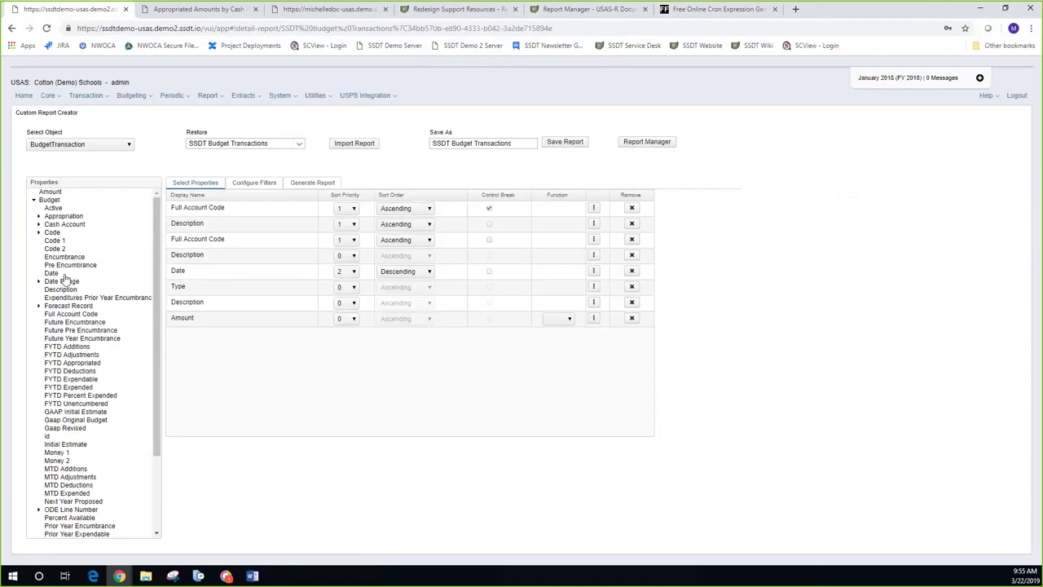
left_click(39, 281)
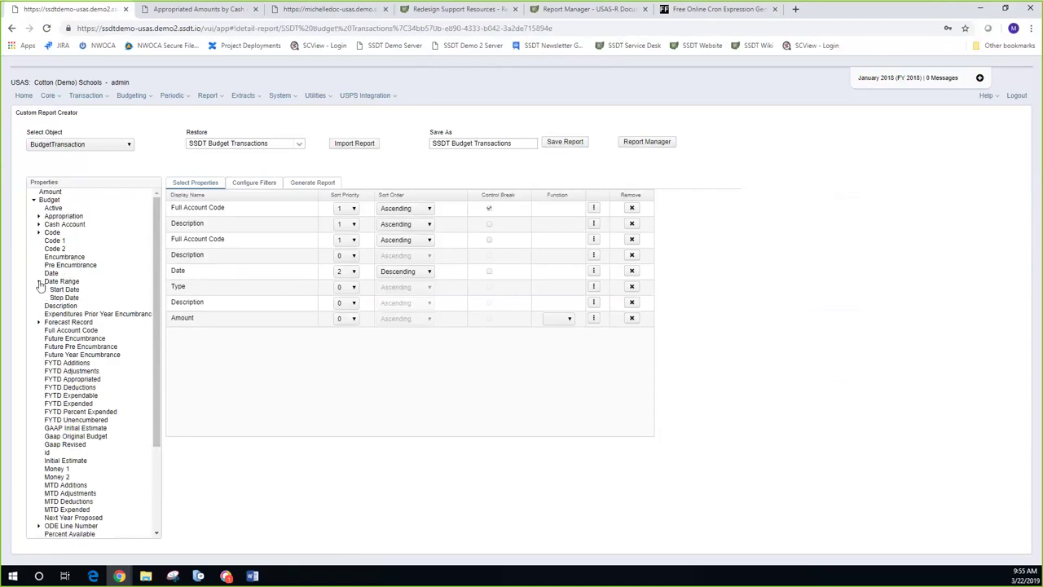
left_click(39, 282)
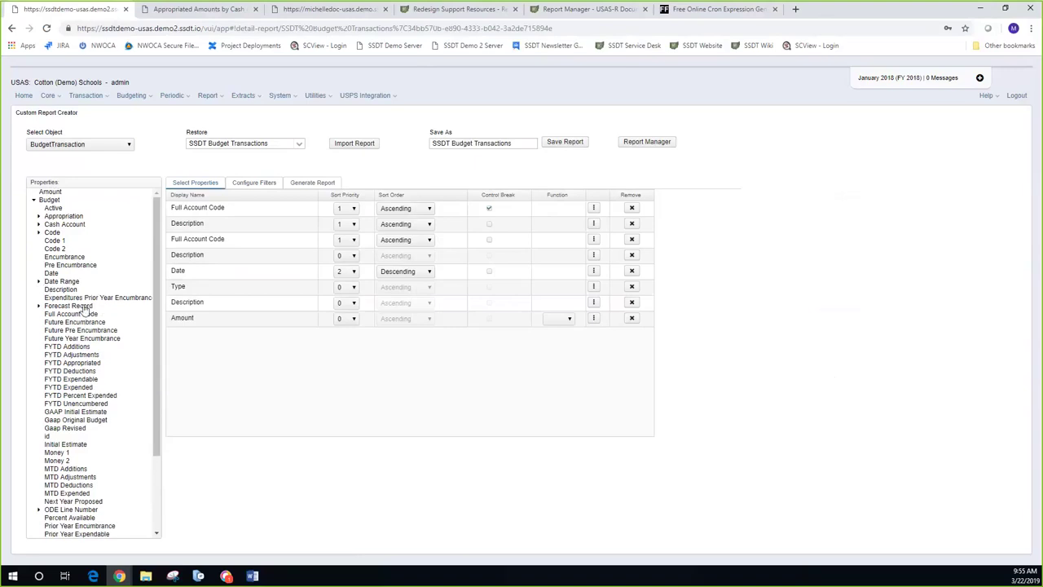
scroll(114, 346, "down", 3)
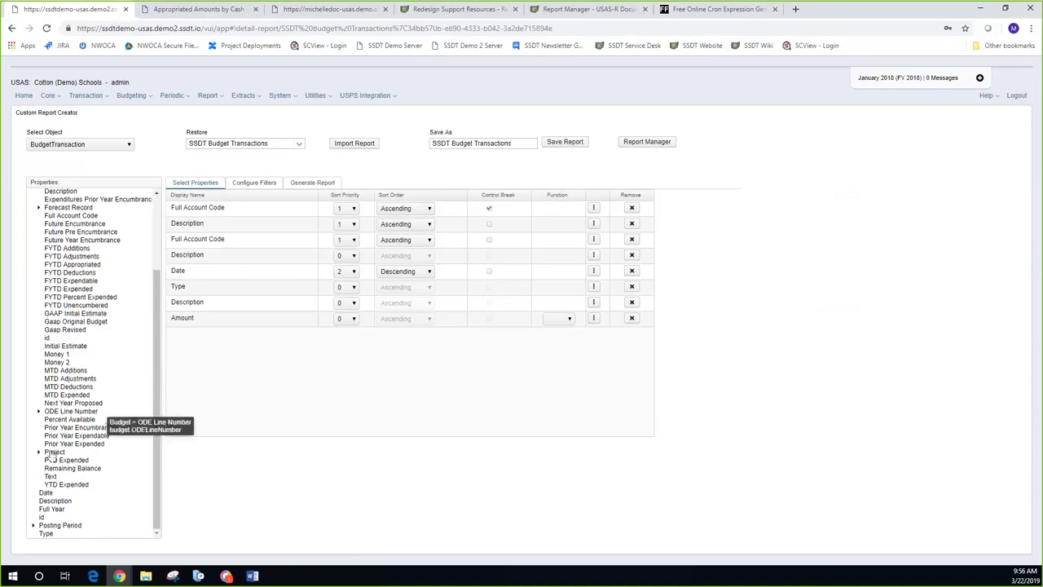
left_click(34, 527)
scroll(96, 498, "down", 1)
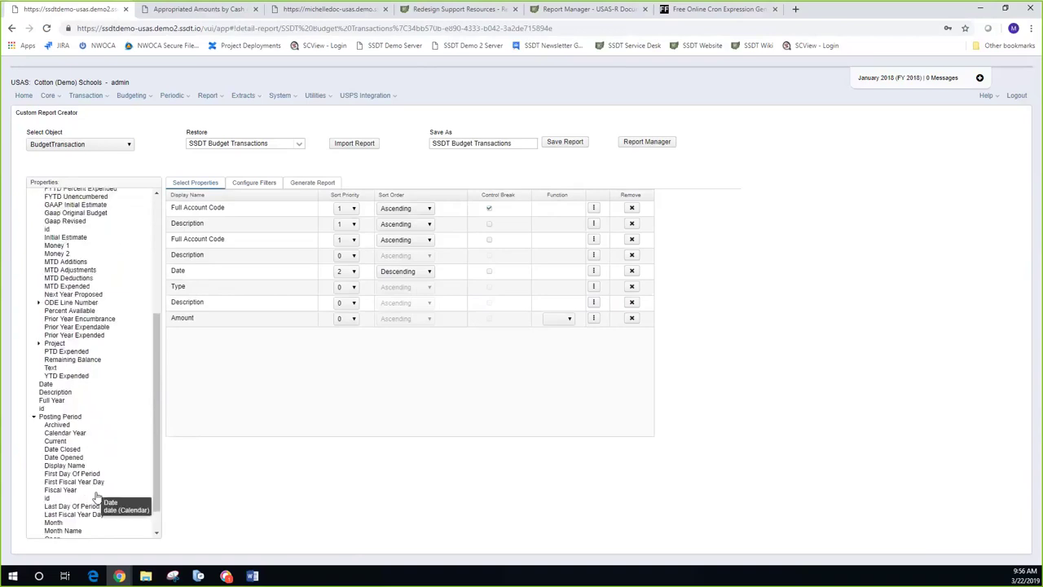
scroll(96, 497, "down", 1)
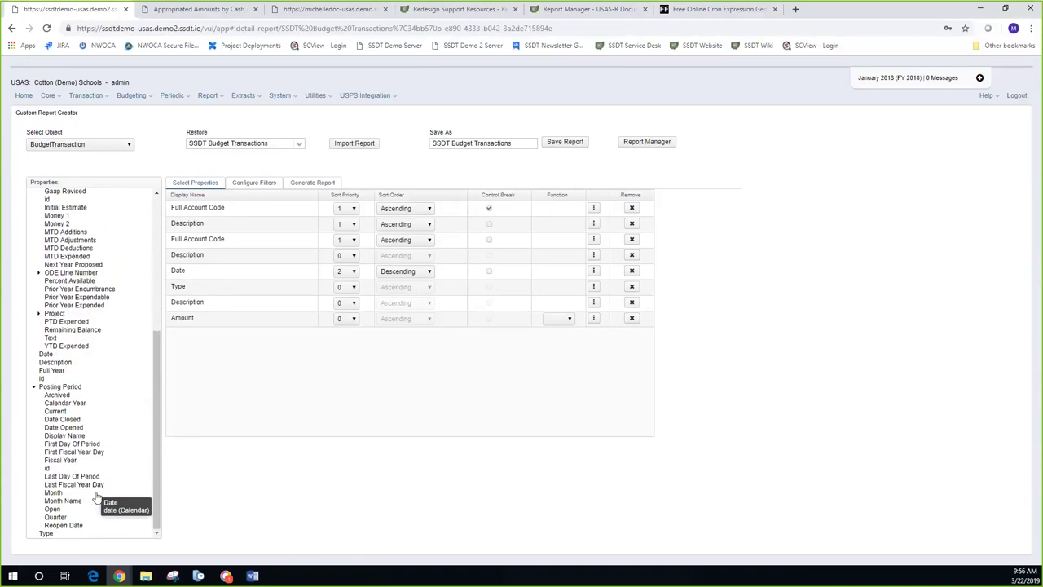
left_click(34, 388)
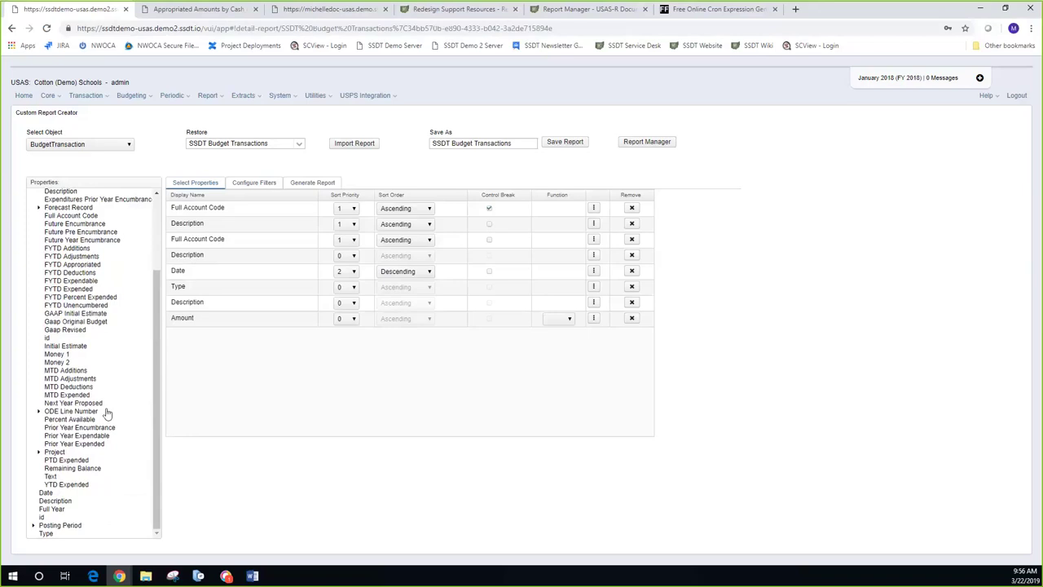
scroll(102, 417, "up", 3)
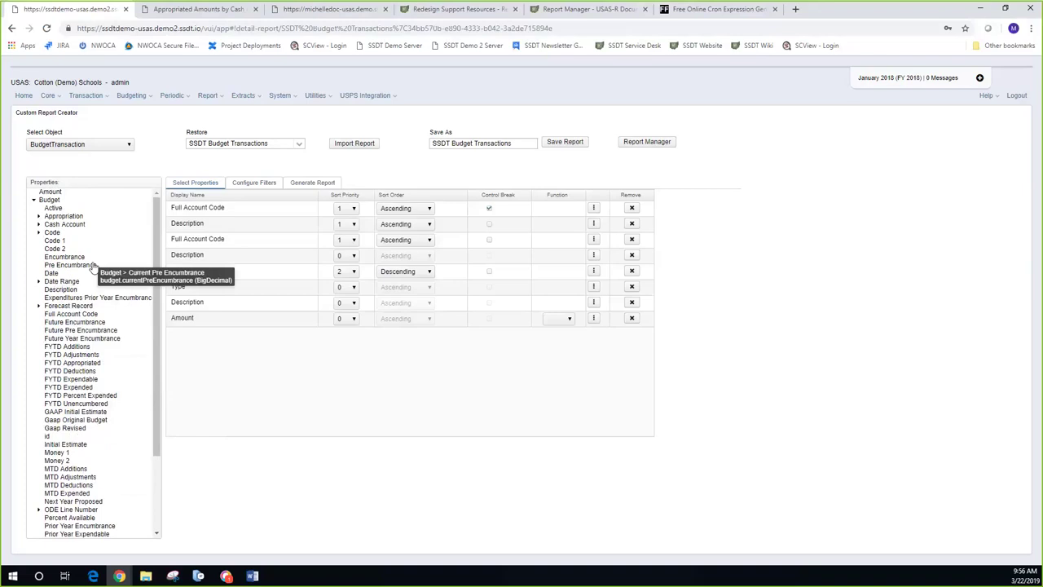
scroll(94, 269, "down", 2)
scroll(94, 269, "down", 2)
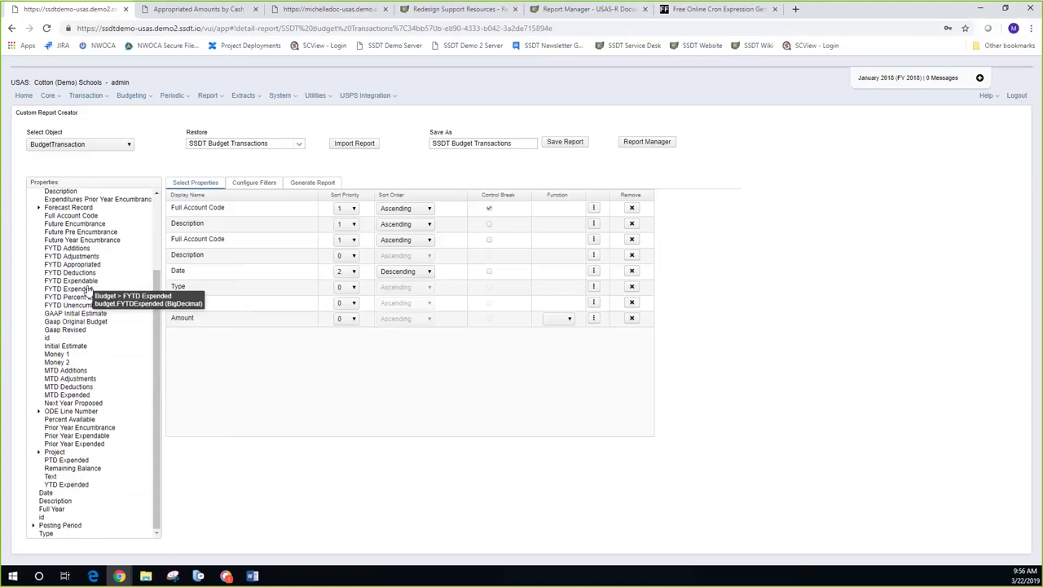
scroll(88, 290, "up", 3)
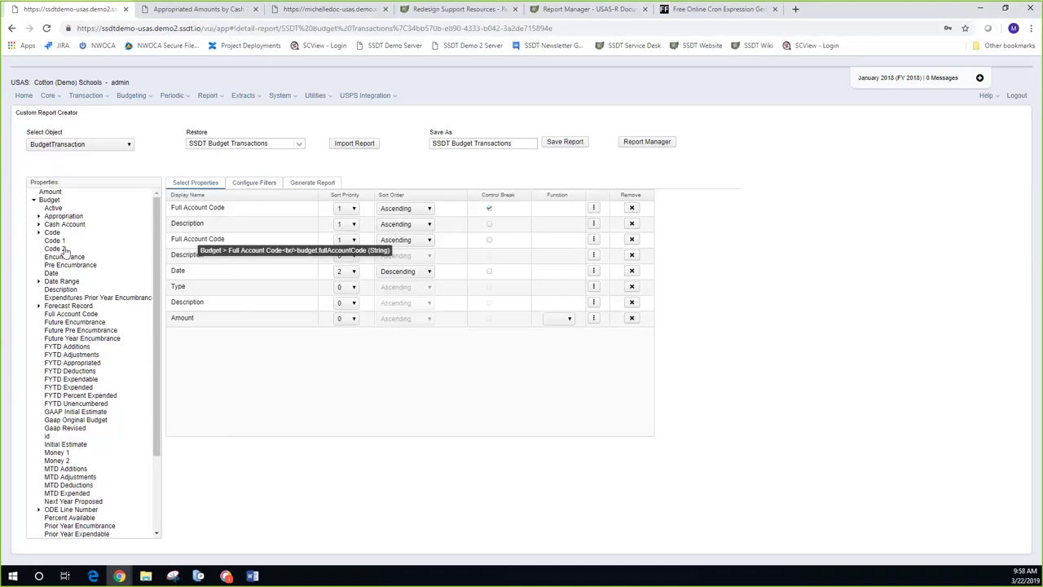
left_click(35, 202)
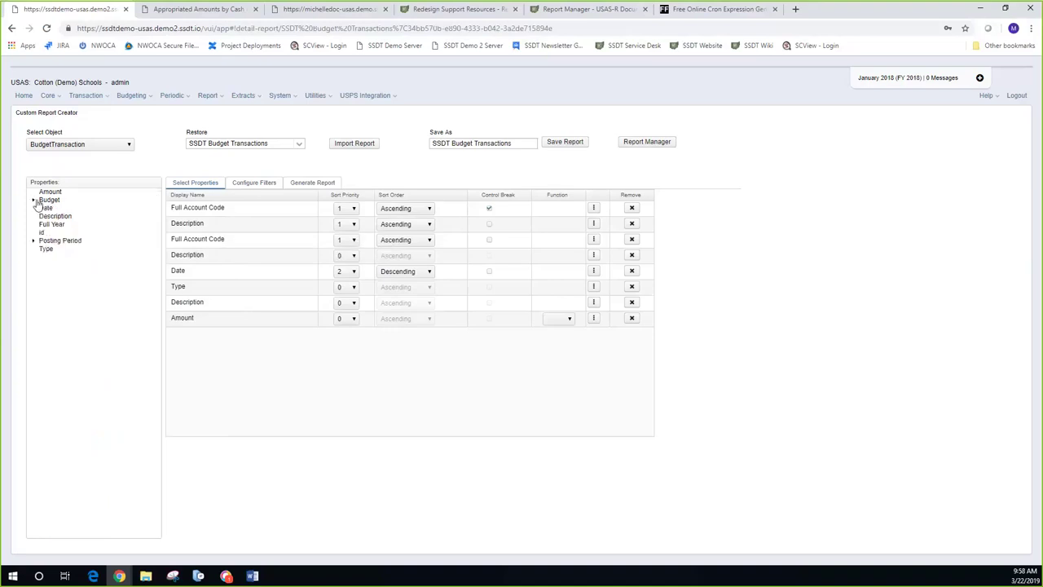
left_click(34, 201)
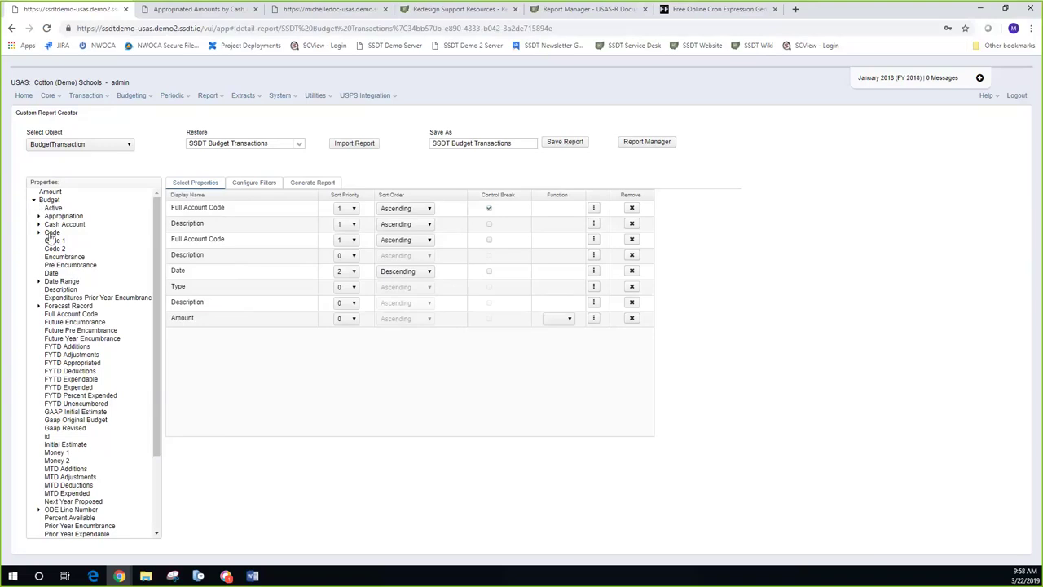
scroll(53, 237, "down", 3)
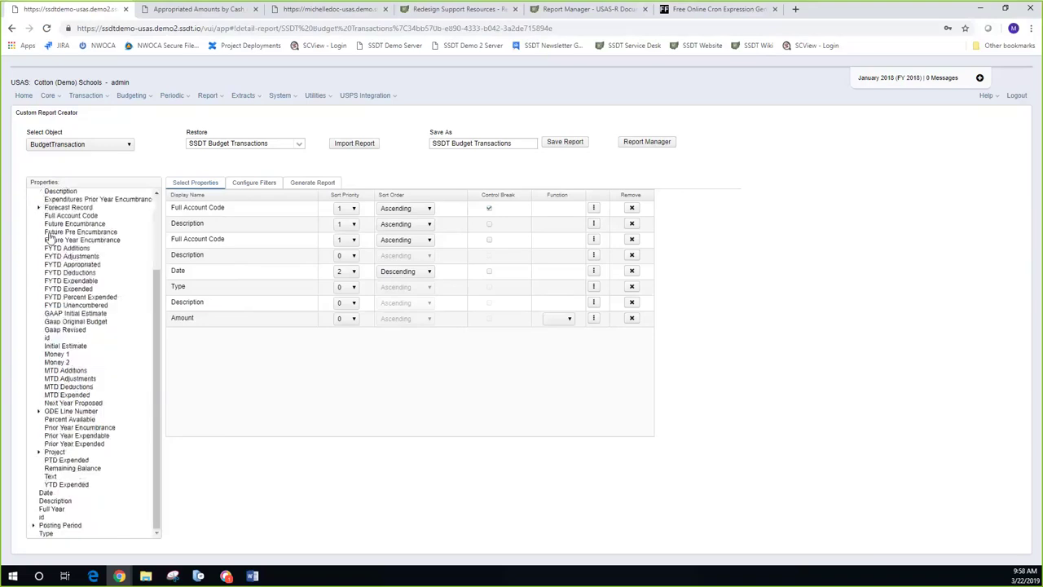
scroll(51, 236, "up", 3)
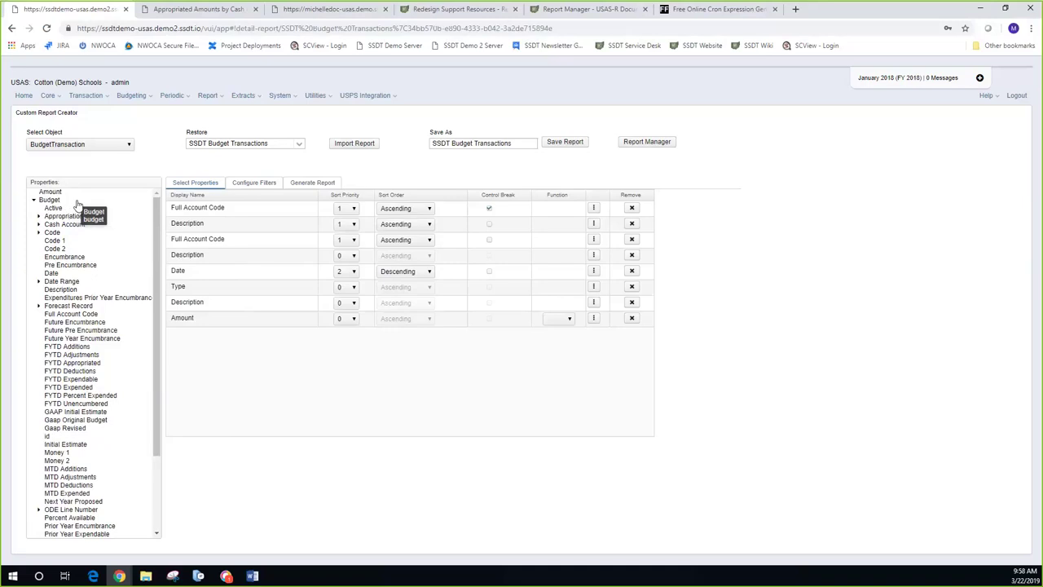
left_click(128, 144)
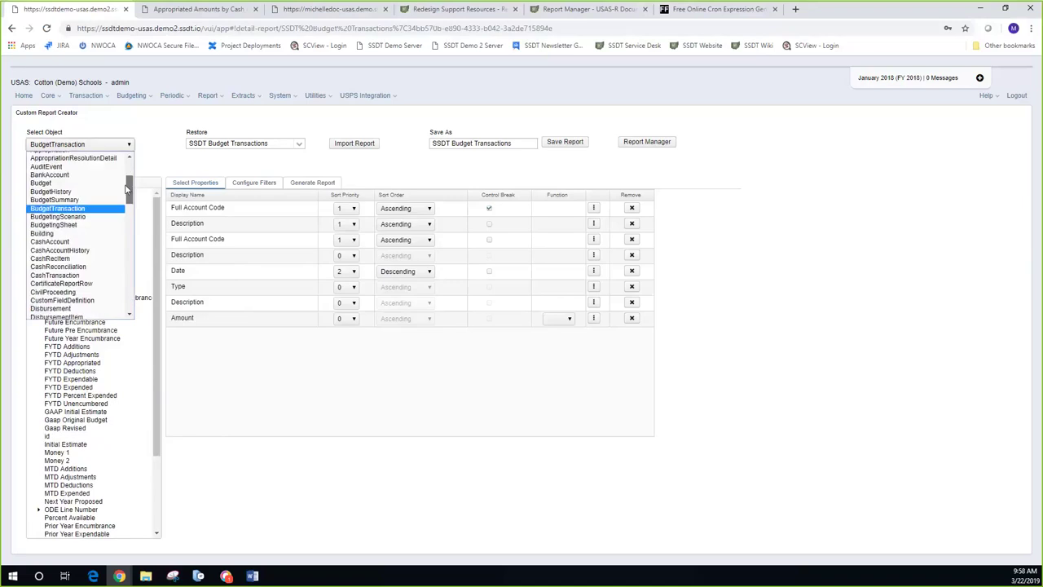
left_click_drag(127, 189, 127, 269)
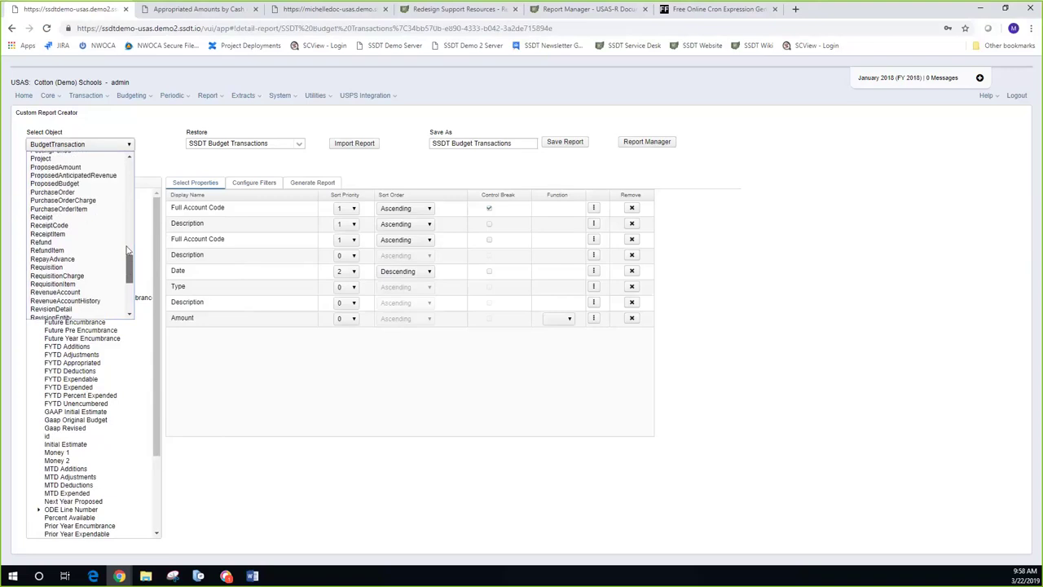
left_click_drag(127, 269, 129, 163)
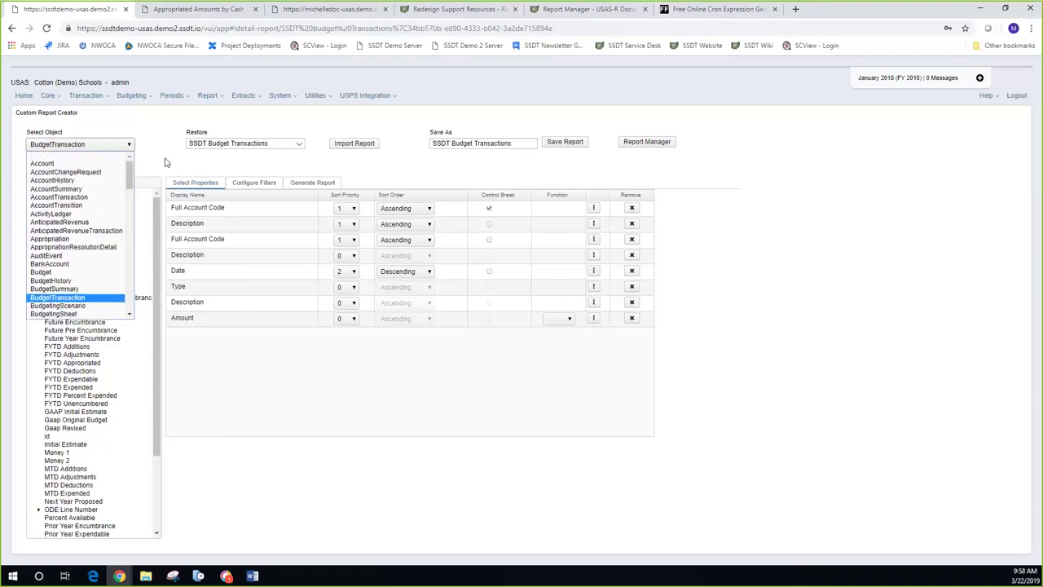
left_click(166, 162)
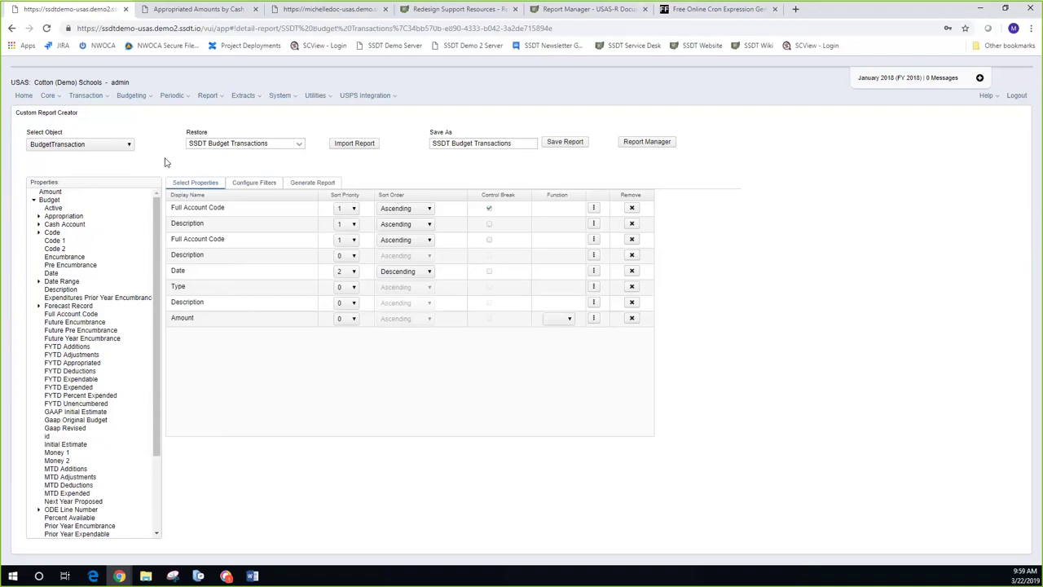
left_click(34, 201)
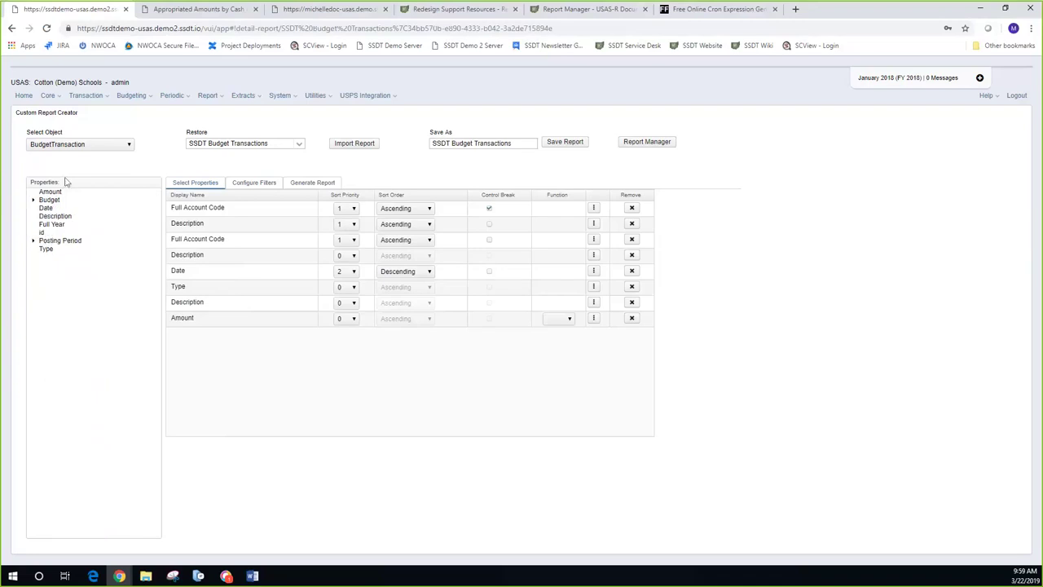
left_click(130, 145)
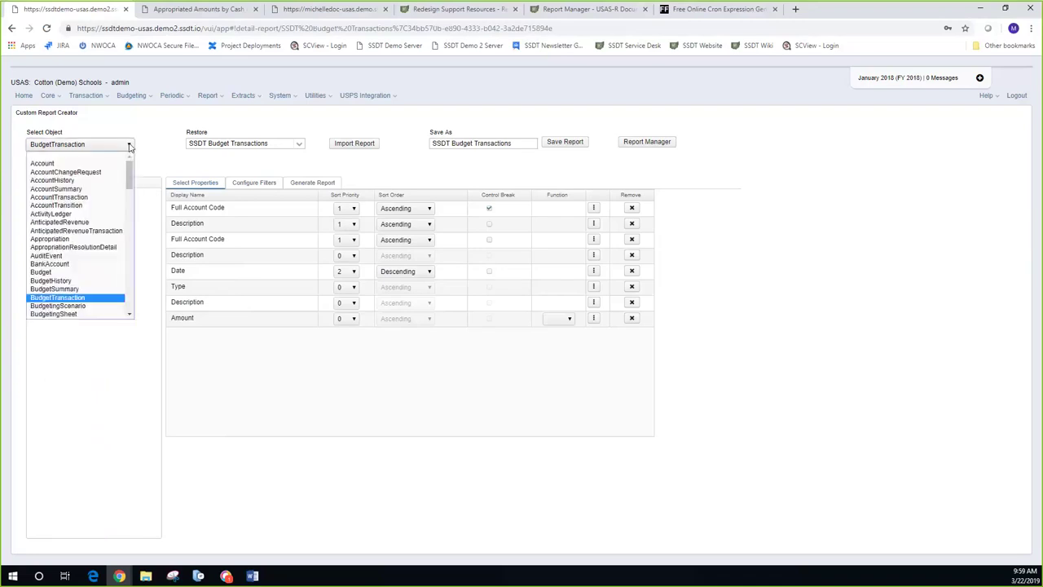
left_click_drag(129, 175, 129, 291)
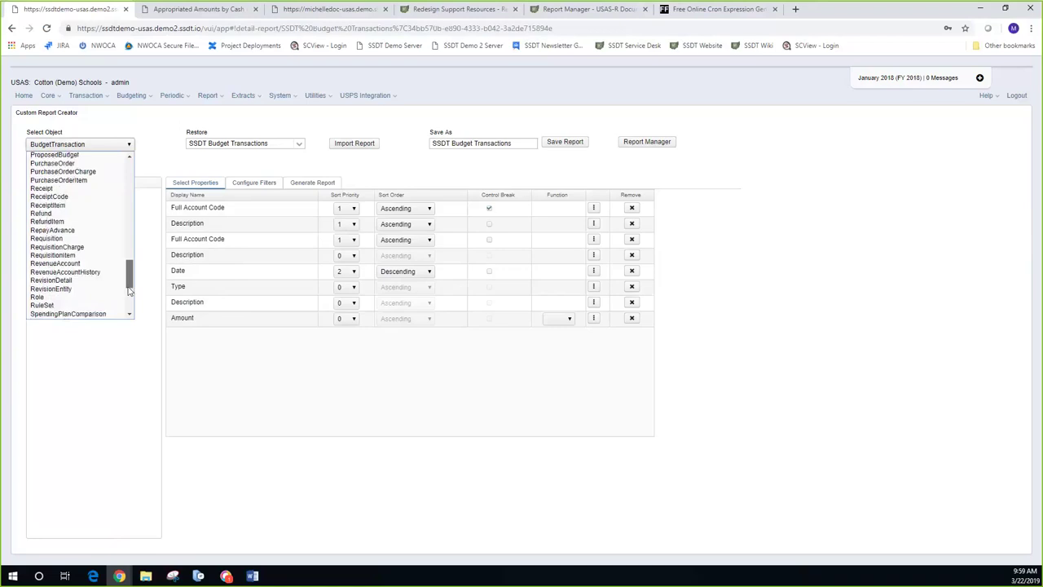
left_click_drag(129, 291, 151, 172)
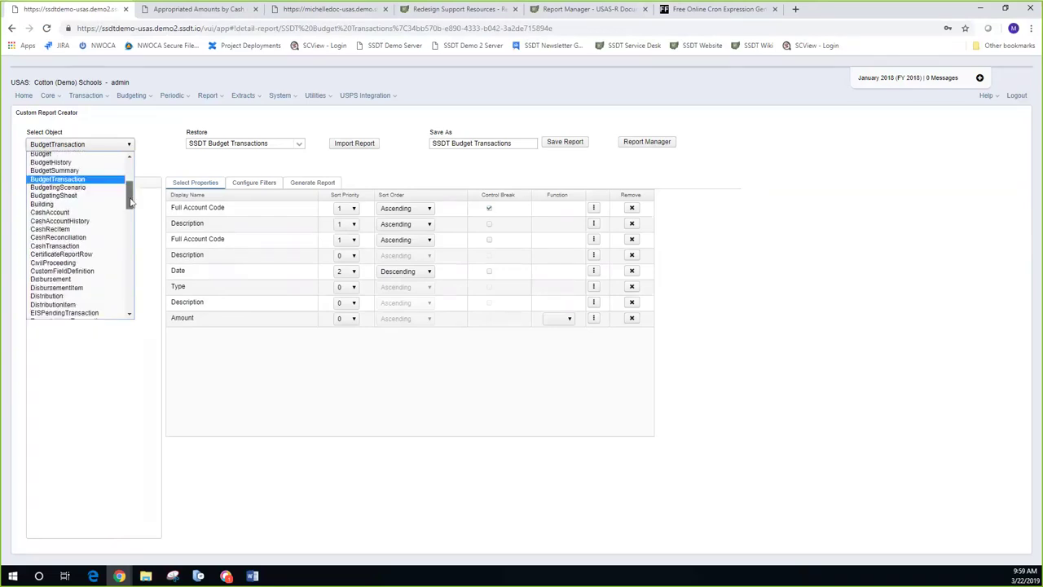
left_click(159, 163)
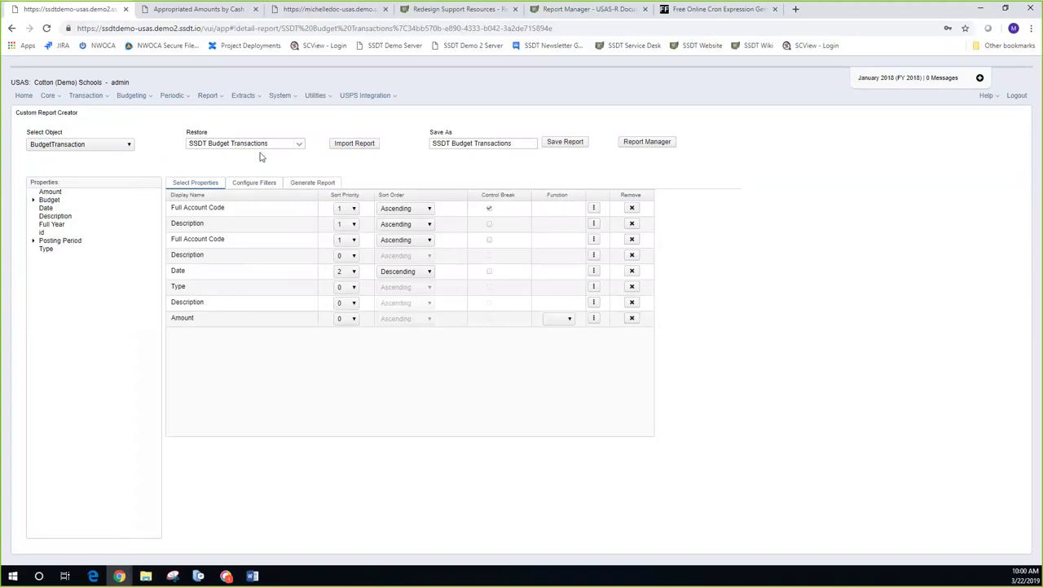
Step: Switch from the report definition to the Report Manager list of saved reports
left_click(657, 143)
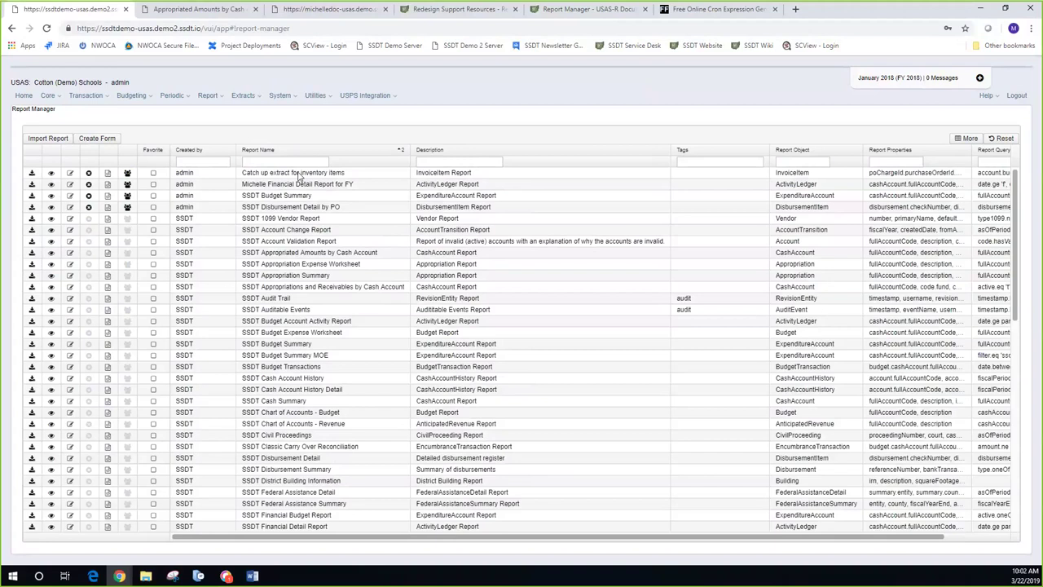
Step: Open the Generate Report options for the 'Catch up extract for inventory items' report
left_click(33, 175)
left_click(32, 173)
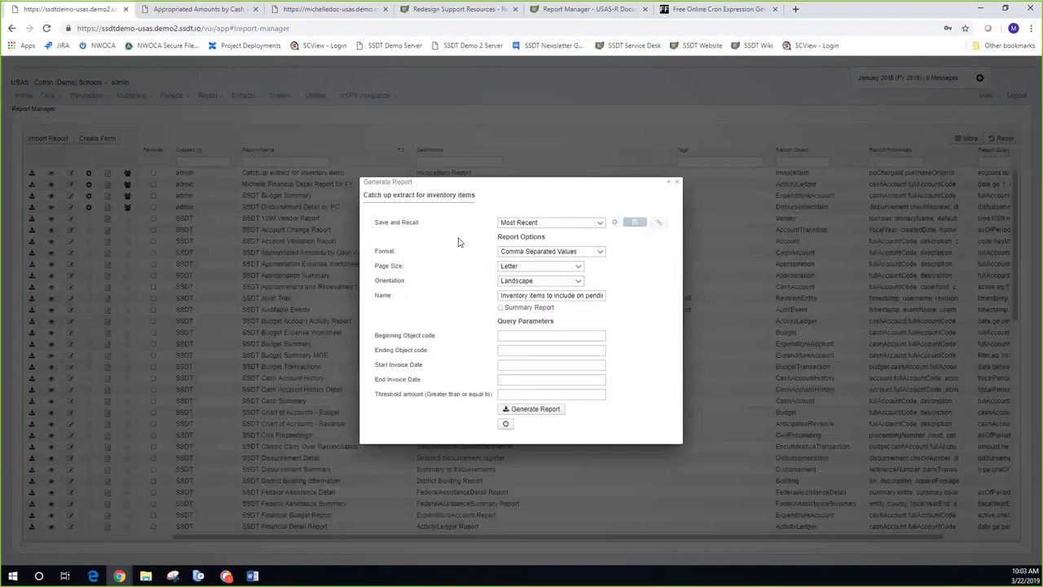
Step: Dismiss the catch-up extract dialog, find SSDT Inventory Pending Extract, then go to the Redesign Support Resources tab
left_click(678, 185)
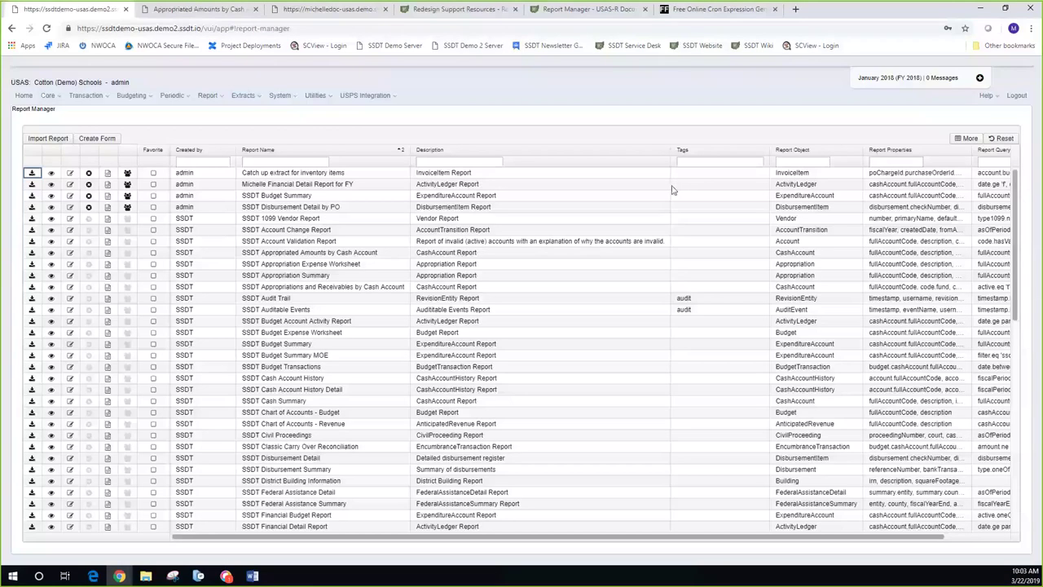
scroll(139, 298, "down", 3)
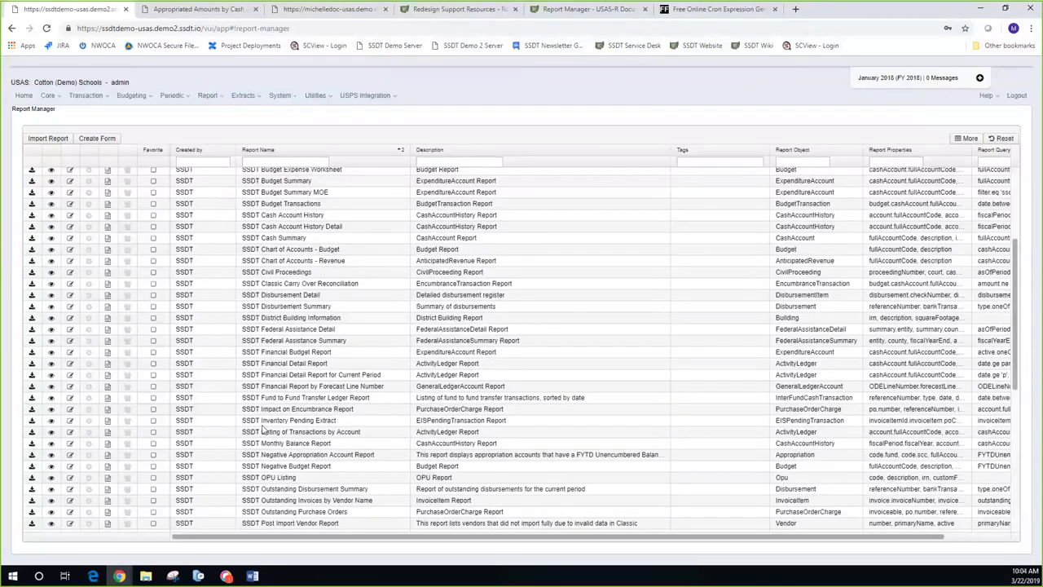
left_click(33, 421)
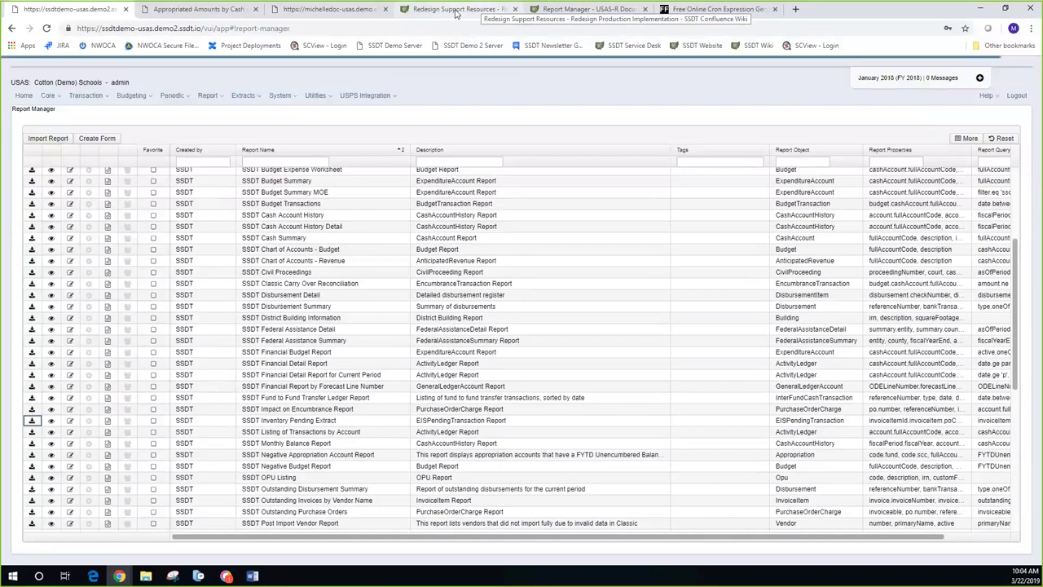
left_click(457, 10)
Step: In the wiki, move from Report Manager docs up to the Report page and reveal the manual's hidden child pages
left_click(549, 12)
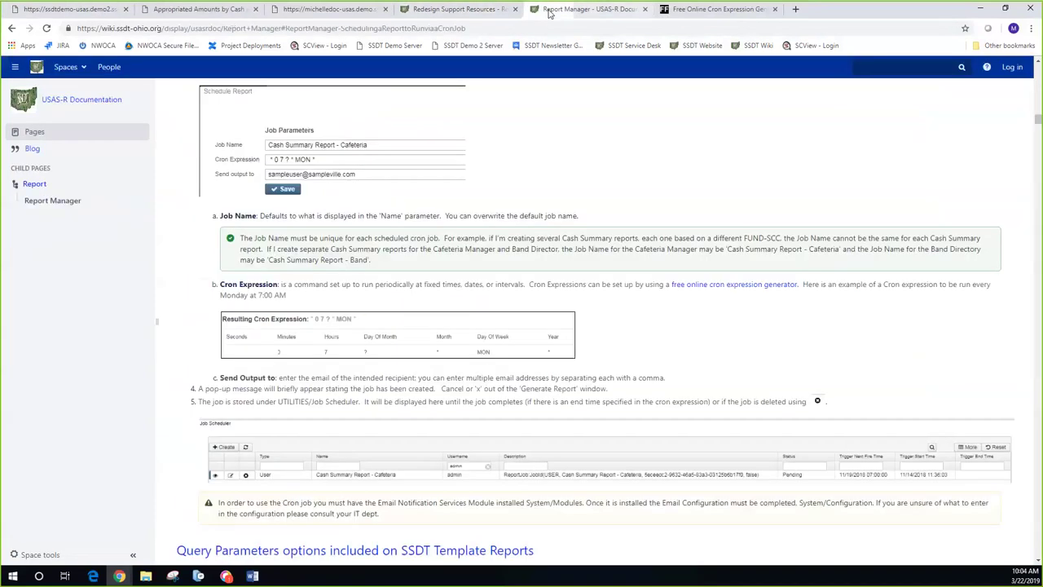
left_click(34, 185)
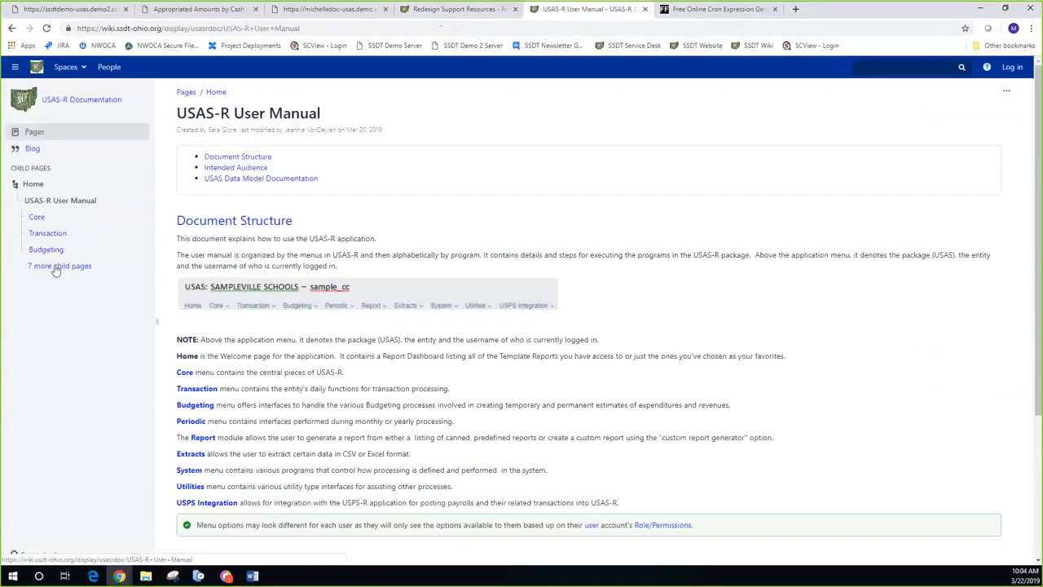
left_click(55, 265)
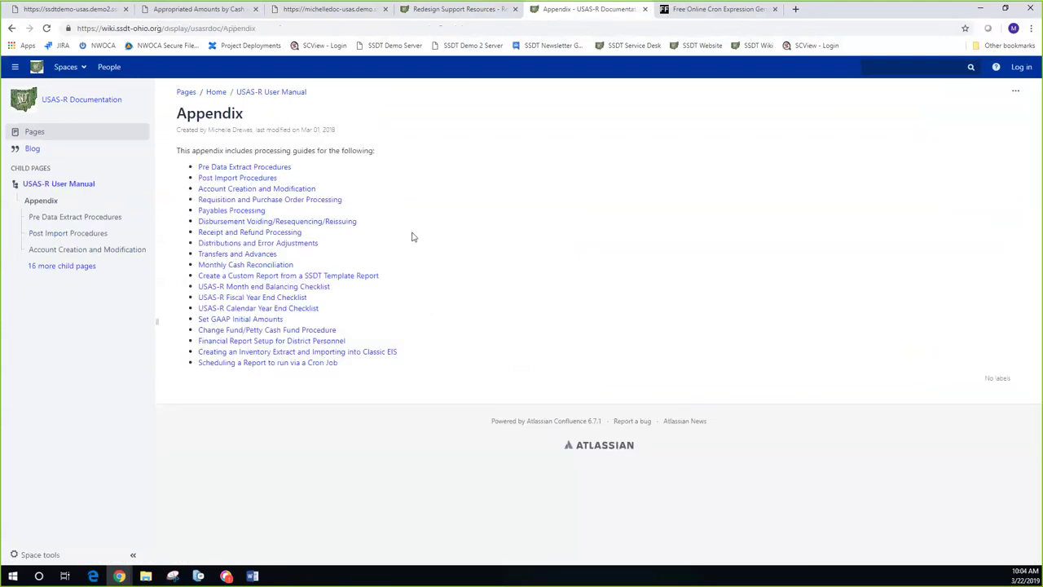
Step: Open the 'Creating an Inventory Extract and Importing into Classic EIS' guide and scroll through its steps
left_click(241, 352)
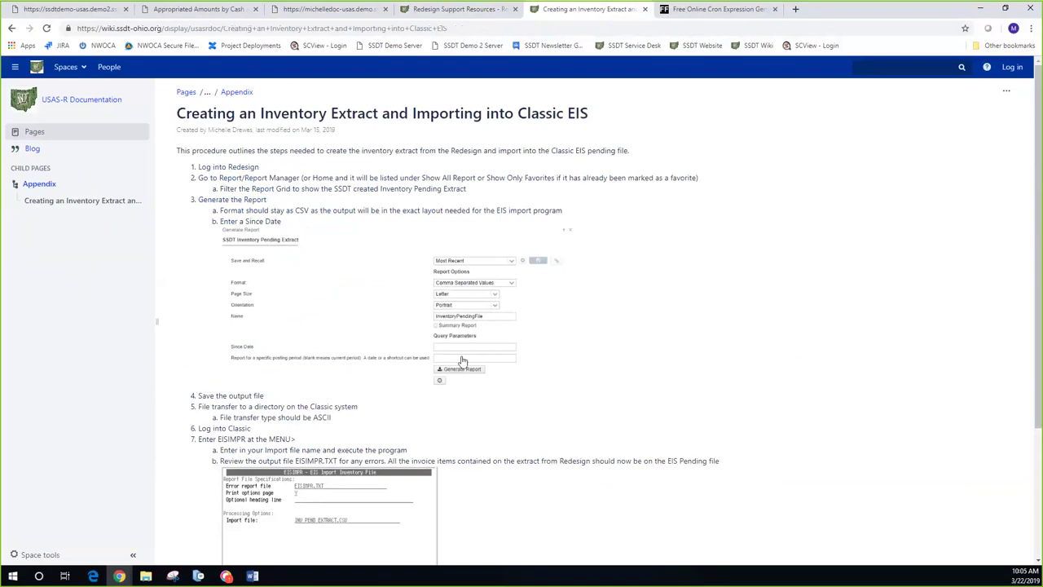
scroll(462, 361, "down", 1)
scroll(462, 361, "down", 2)
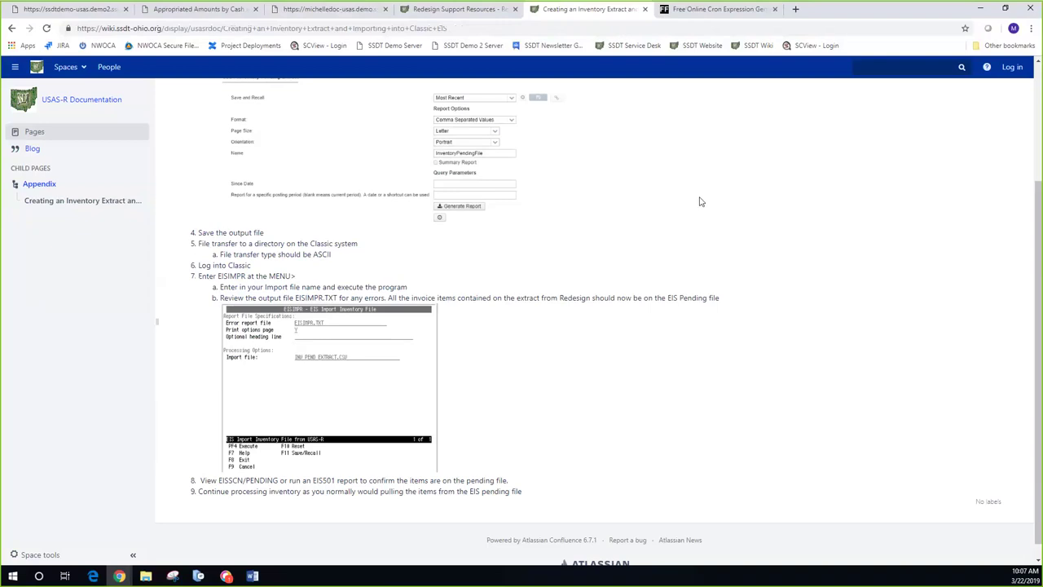
Step: Return to the USAS-R tab and close the SSDT Inventory Pending Extract Generate Report dialog
left_click(70, 10)
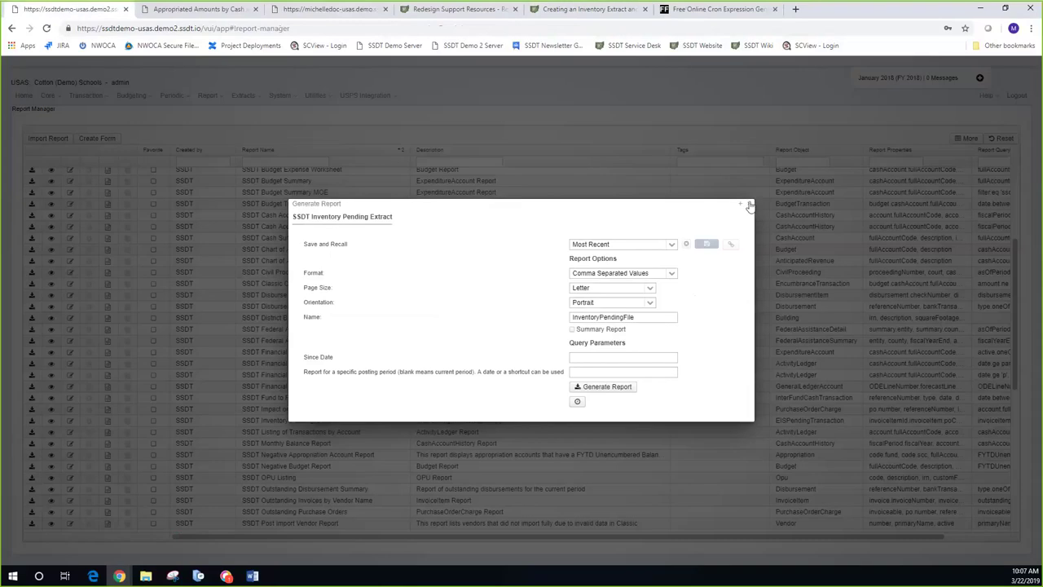
left_click(750, 206)
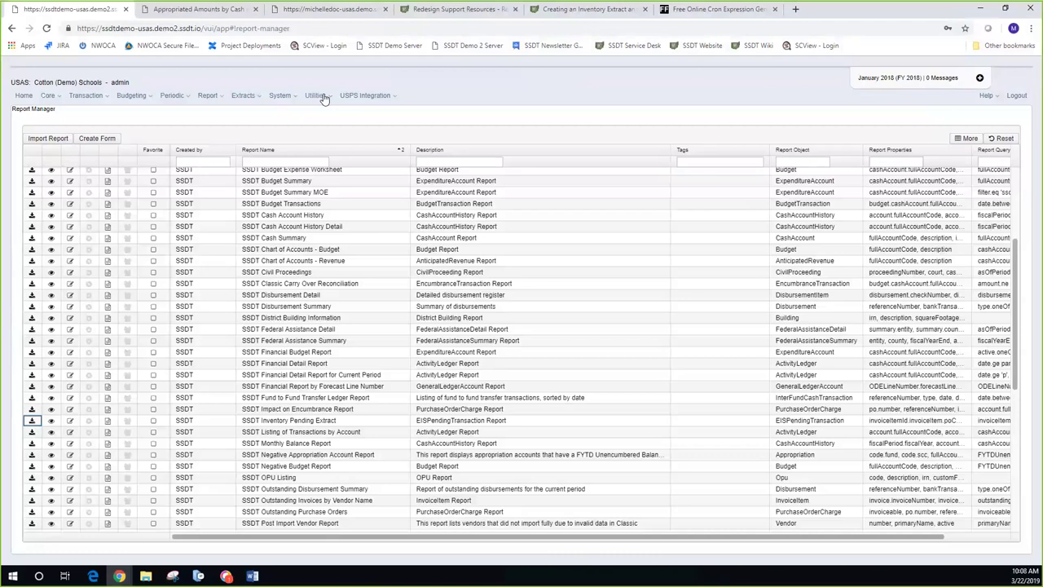
Step: View the Utilities > File Import page, then open Utilities > File Archive
left_click(323, 97)
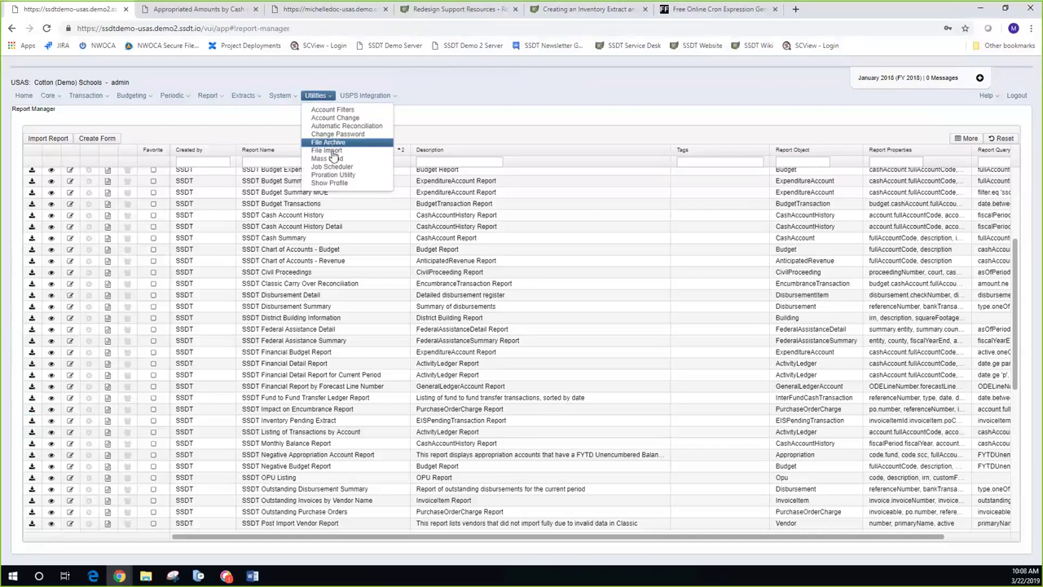
left_click(327, 151)
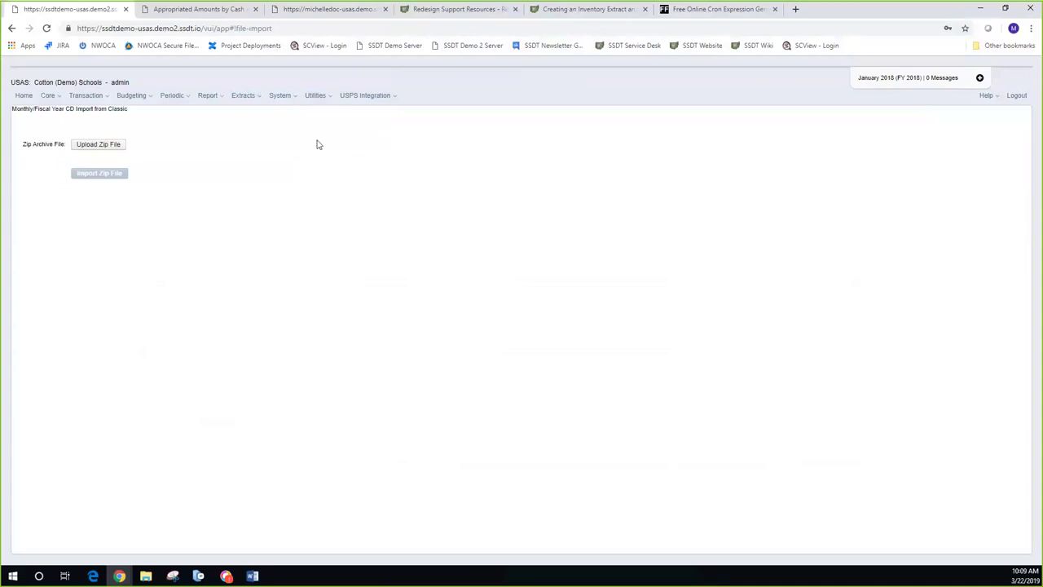
left_click(326, 96)
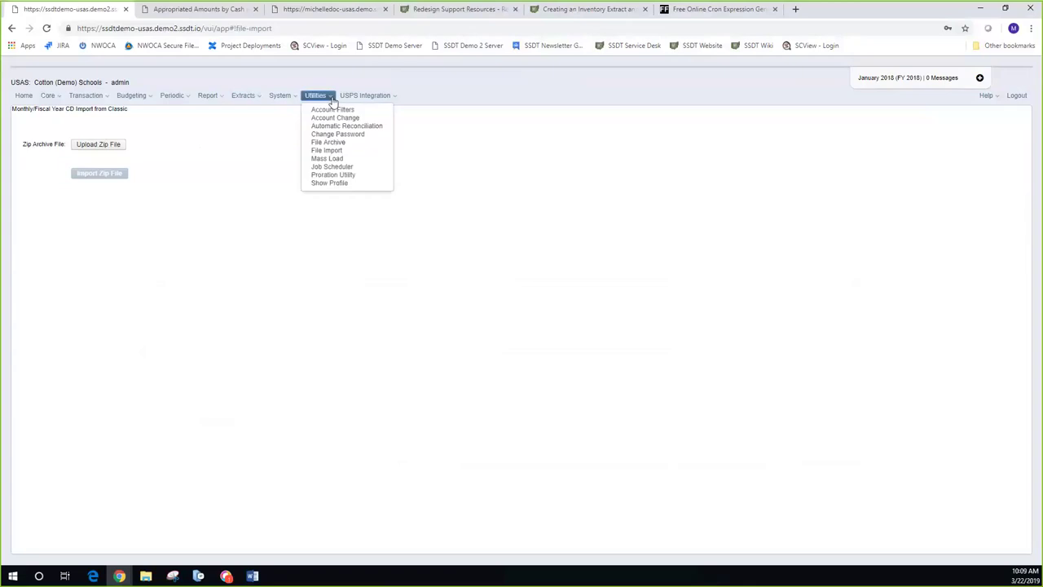
left_click(330, 143)
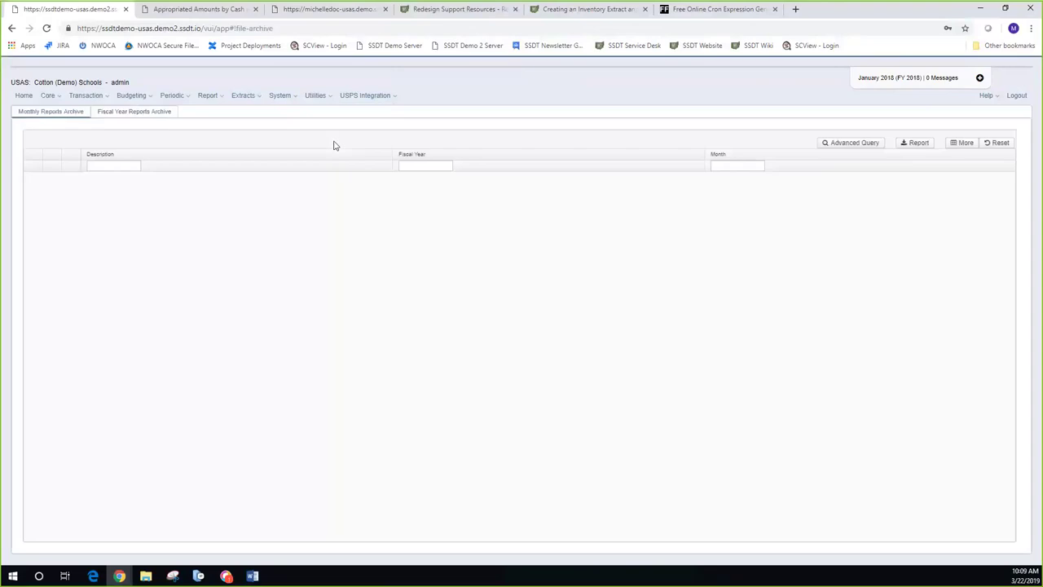
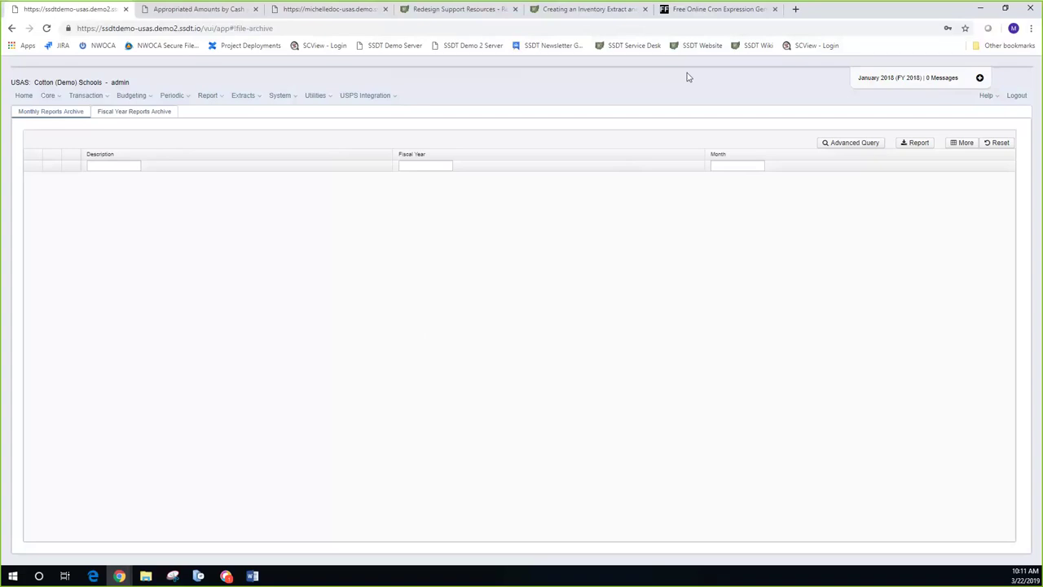
Step: From Report Manager, open the generation form for the SSDT Budget Summary report
left_click(207, 95)
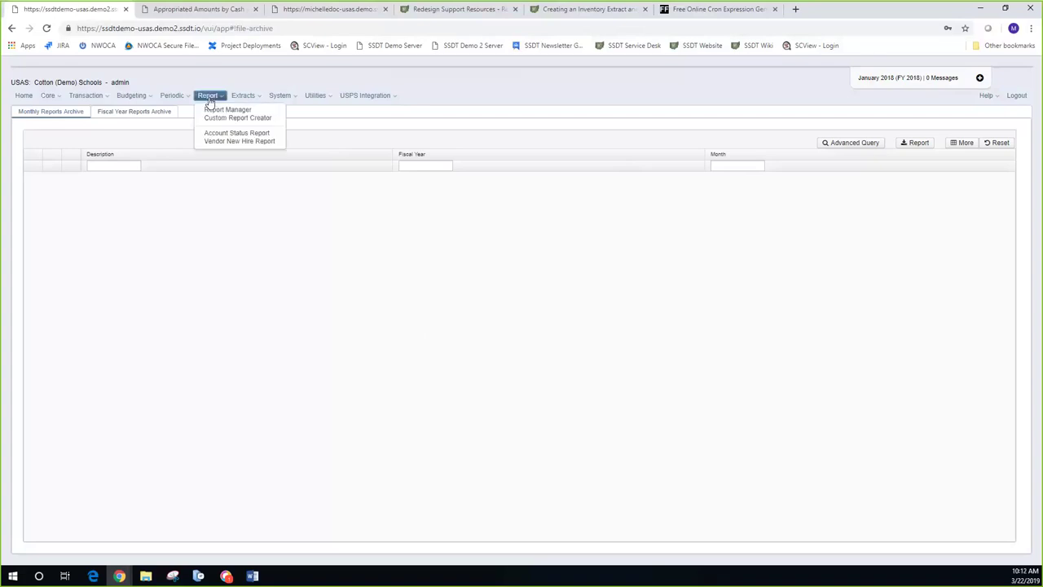
left_click(208, 109)
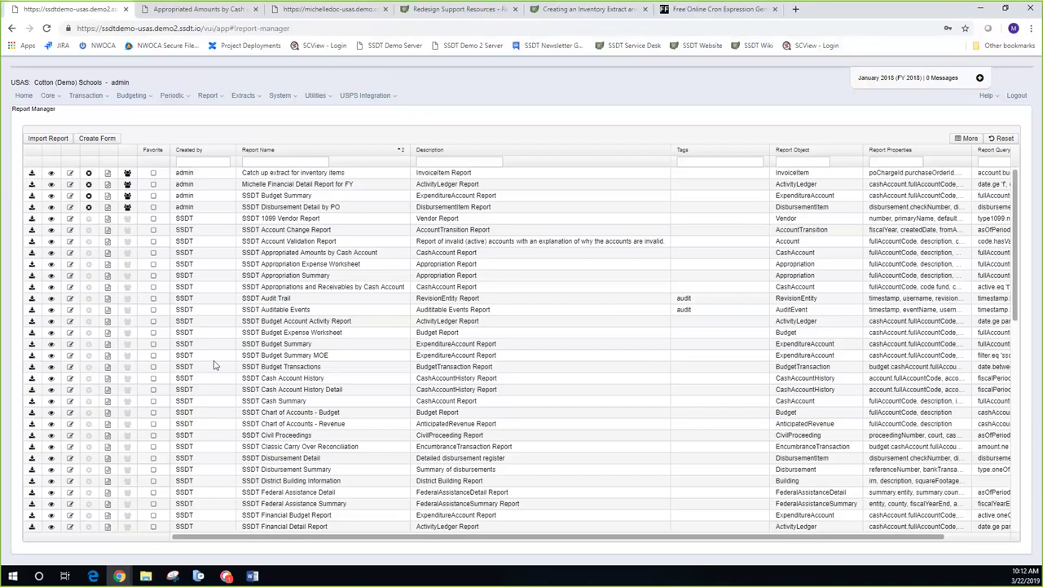
left_click(32, 344)
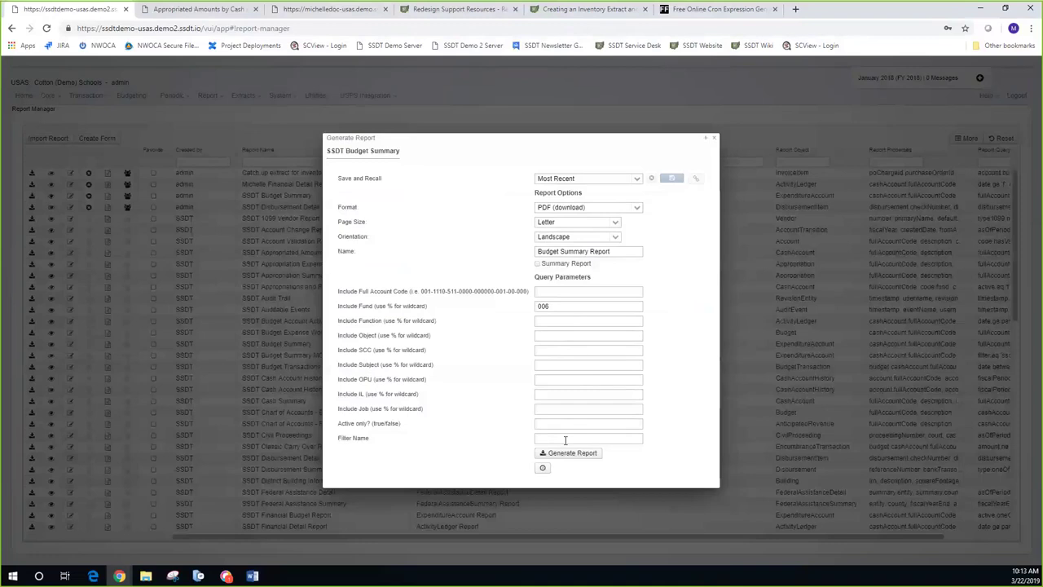
Step: Set the Budget Summary Filter Name to 'test' and clear the Fund 006 criterion
left_click(562, 440)
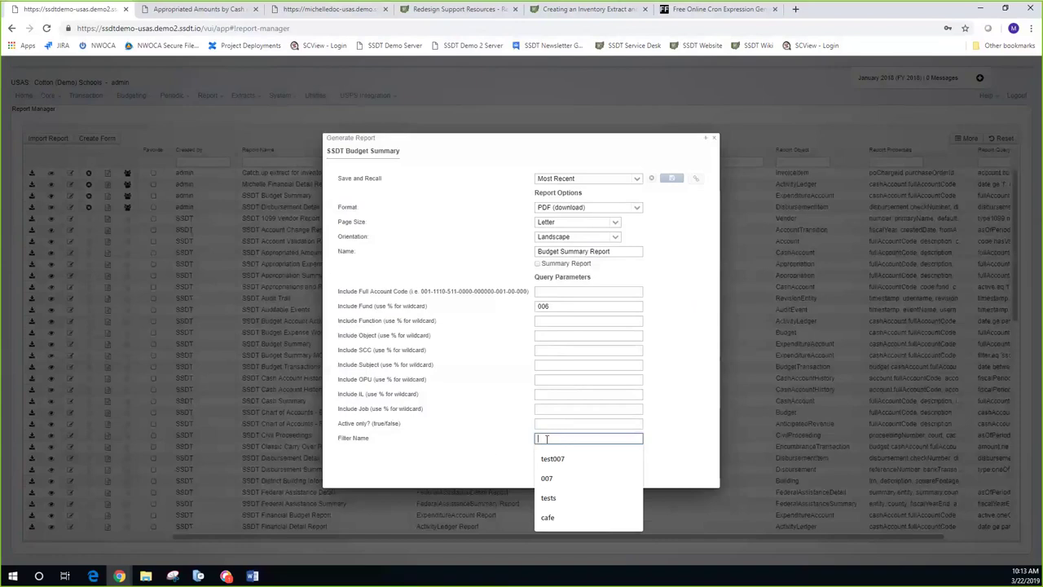
type("test")
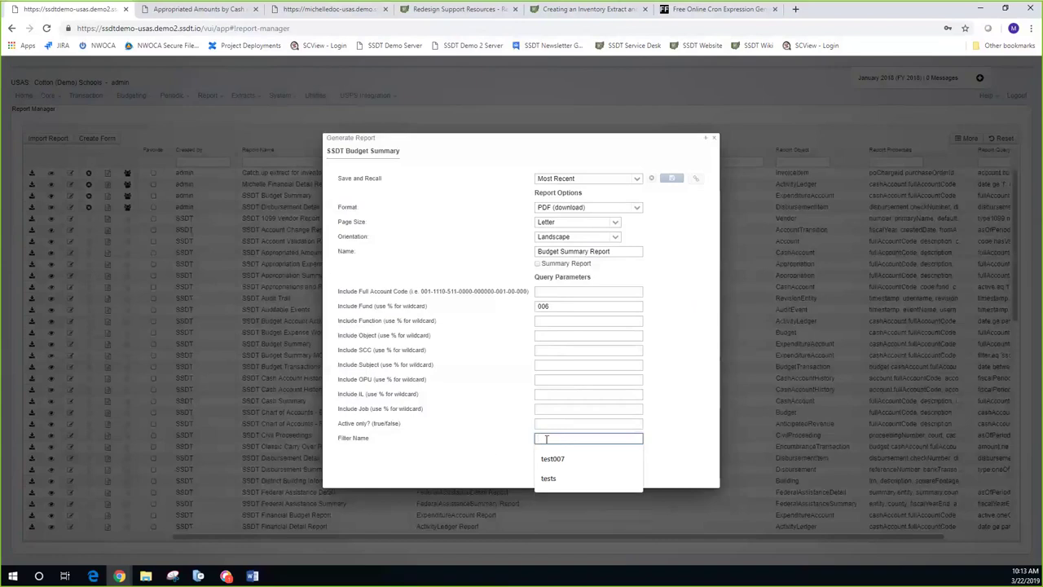
left_click(587, 278)
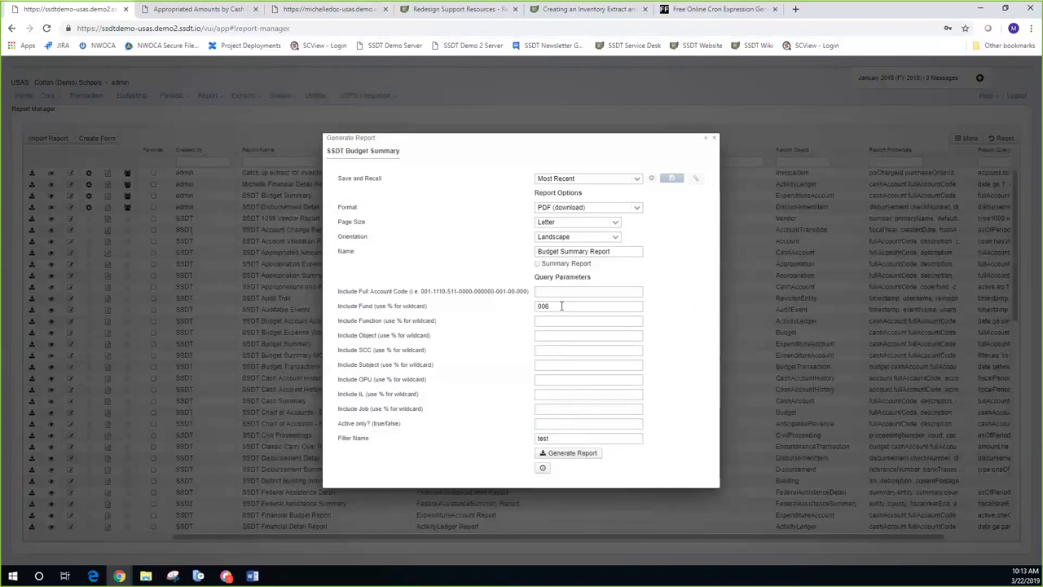
key("BackSpace")
key("BackSpace")
key("BackSpace")
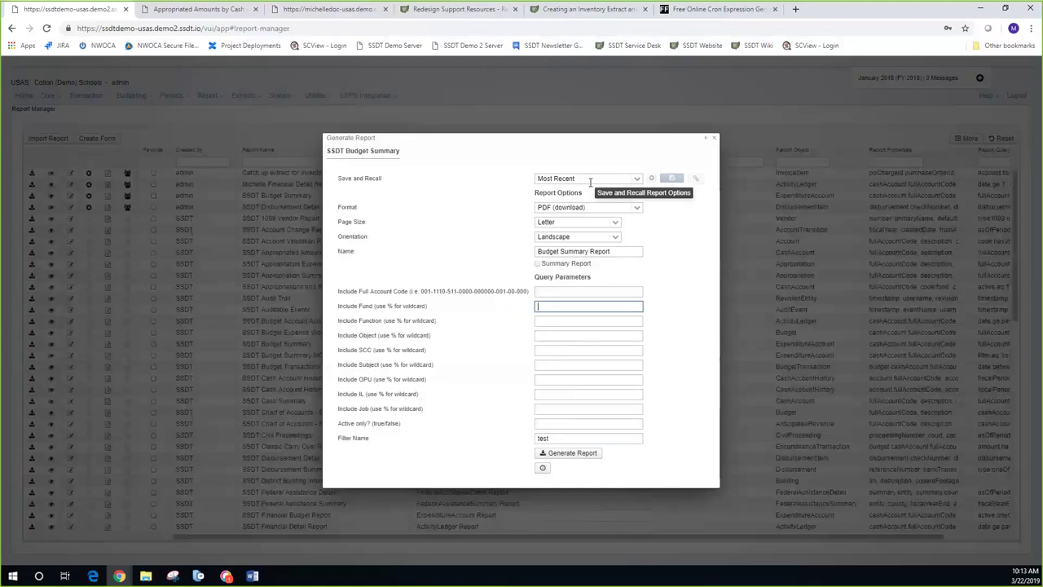
Step: Empty the Most Recent recall choice and start typing a new recall name
left_click(637, 184)
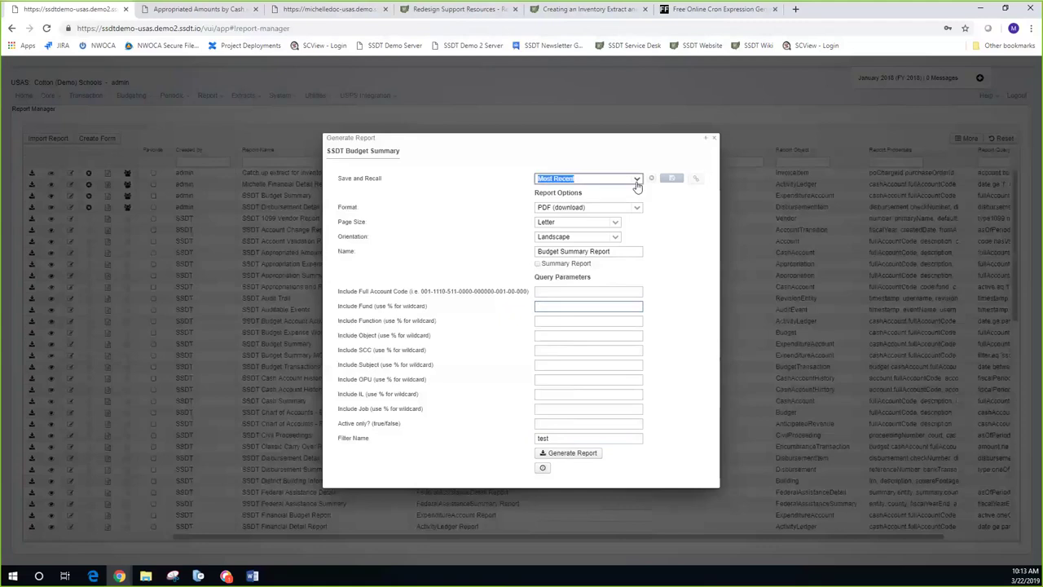
left_click(637, 178)
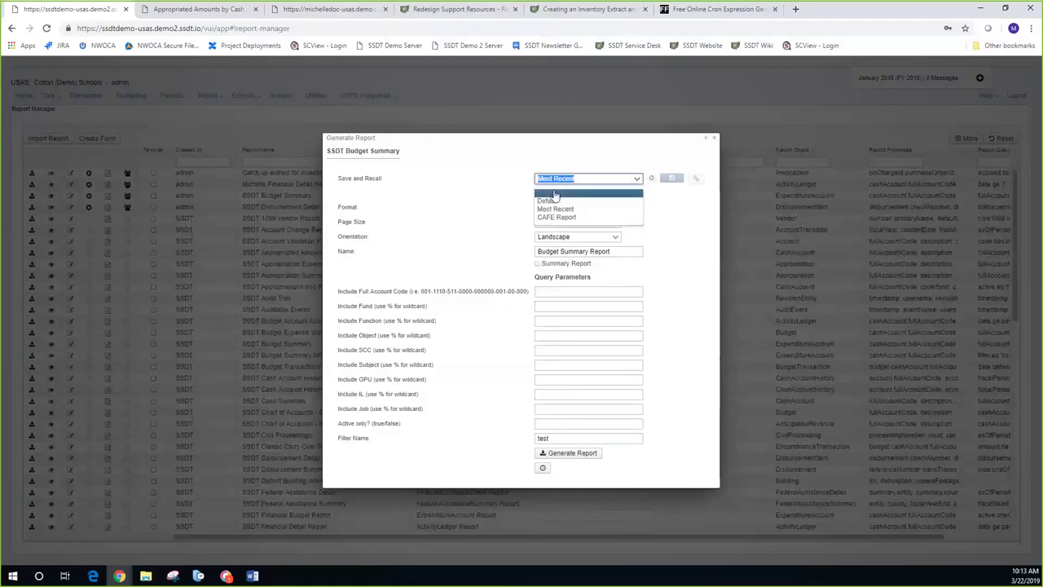
left_click(591, 189)
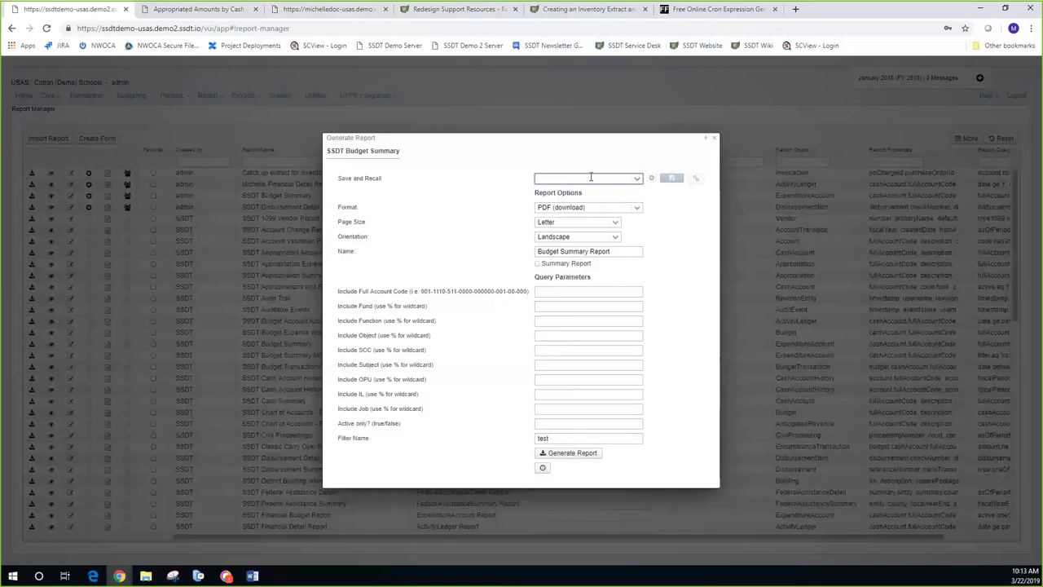
type("Ca")
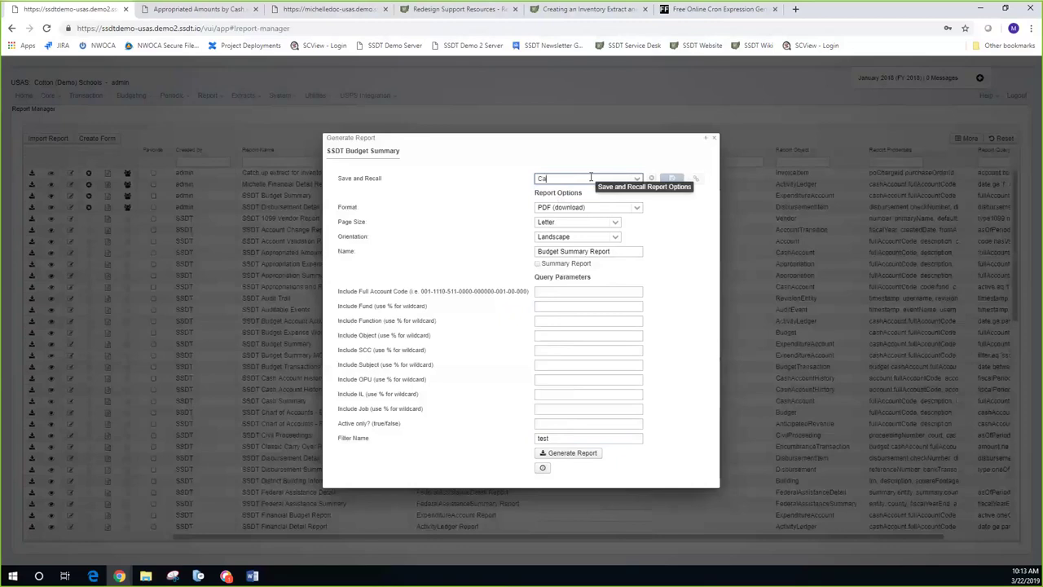
type("feteria M")
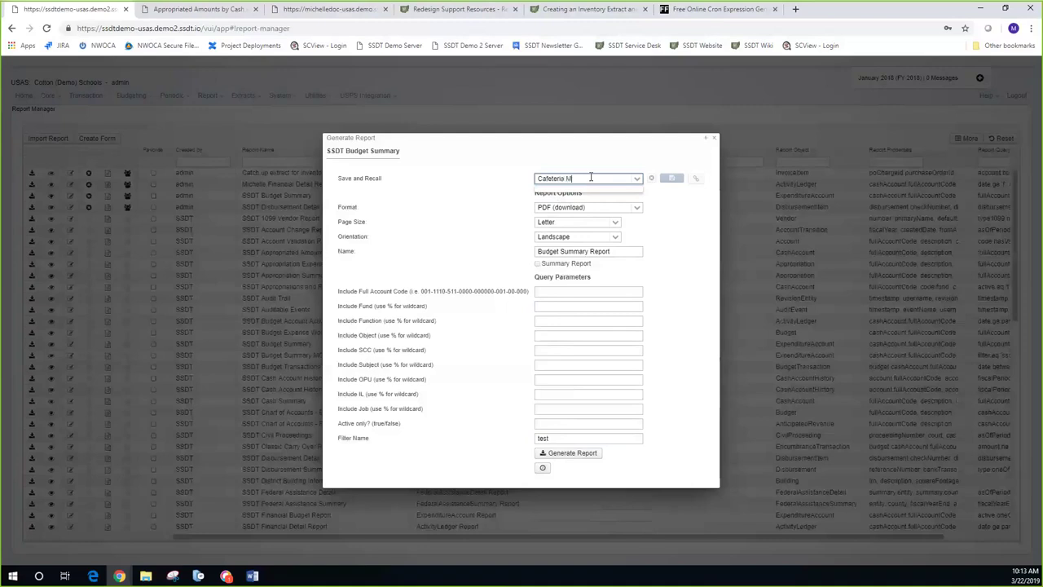
type("anager")
key("BackSpace")
key("BackSpace")
key("BackSpace")
key("BackSpace")
key("BackSpace")
key("BackSpace")
key("BackSpace")
key("BackSpace")
key("BackSpace")
key("BackSpace")
key("BackSpace")
key("BackSpace")
key("BackSpace")
key("BackSpace")
key("BackSpace")
key("BackSpace")
key("BackSpace")
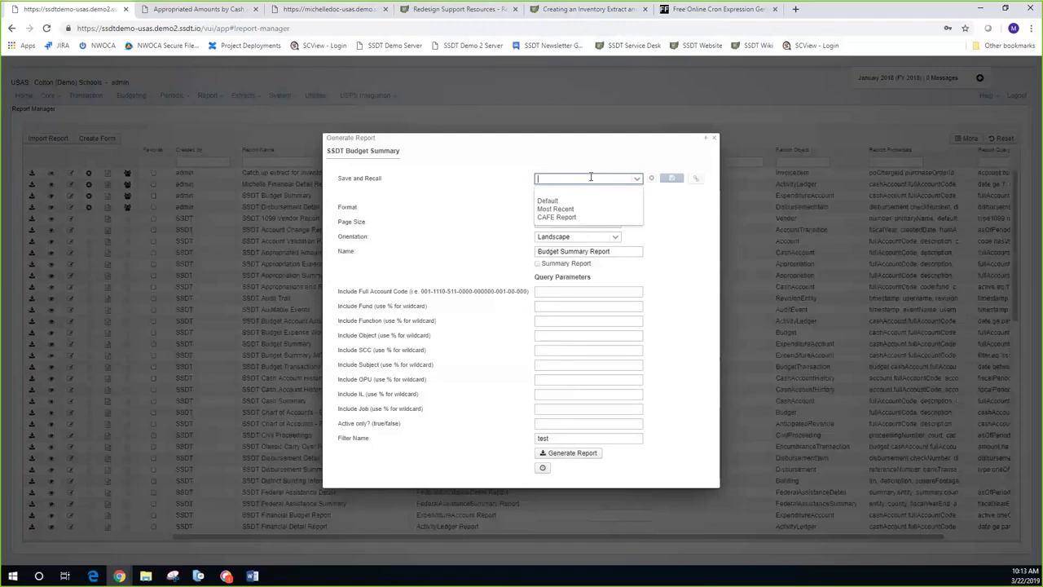
type("Obme")
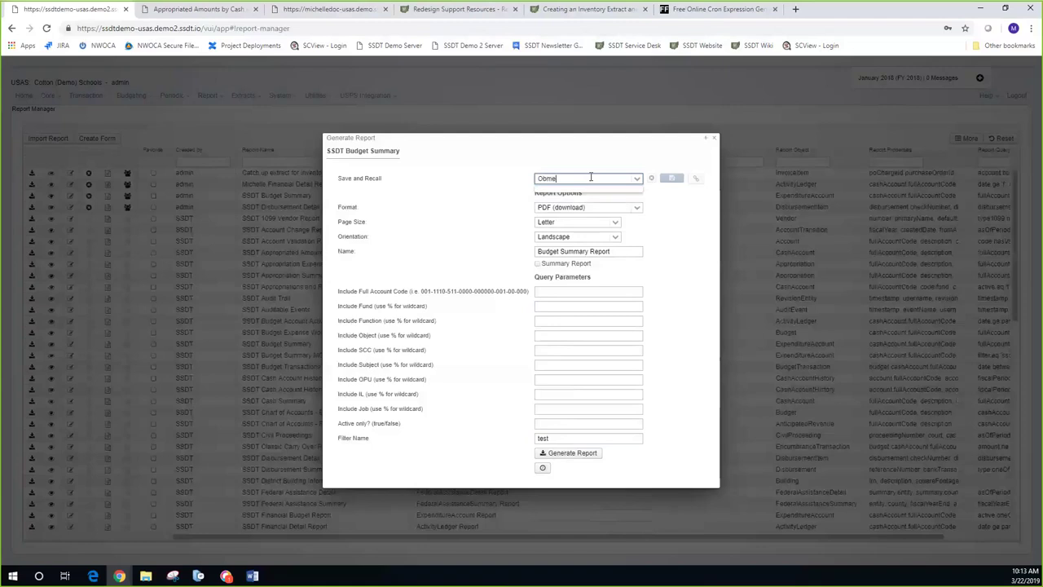
key("BackSpace")
key("BackSpace")
type("jects 2000,100")
key("BackSpace")
key("BackSpace")
key("BackSpace")
key("BackSpace")
key("BackSpace")
key("BackSpace")
key("BackSpace")
key("BackSpace")
key("BackSpace")
key("BackSpace")
key("BackSpace")
key("BackSpace")
key("BackSpace")
key("BackSpace")
key("BackSpace")
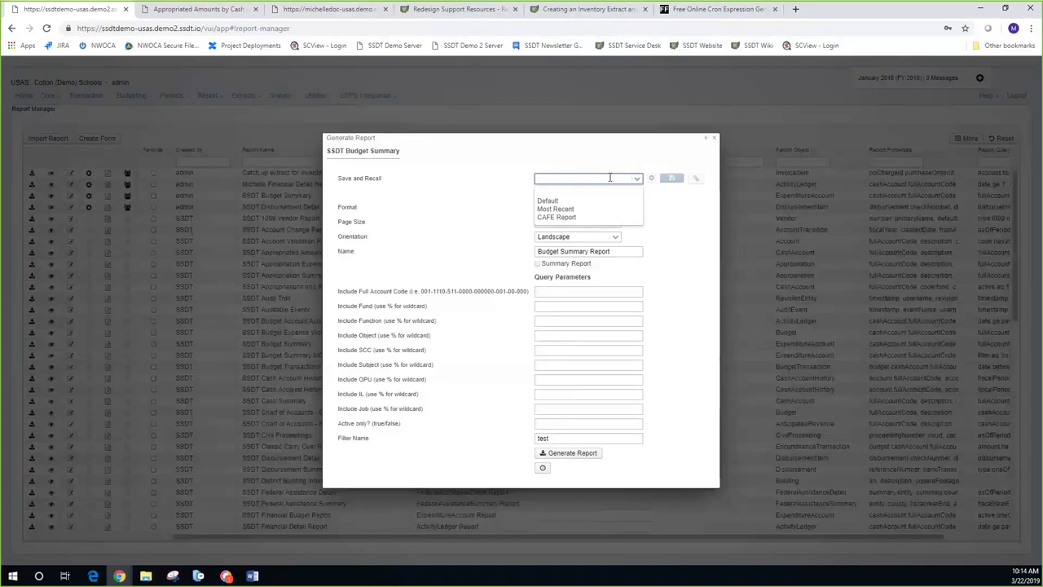
Step: Correct the new recall name to 'Object'
left_click(545, 180)
type("Obje")
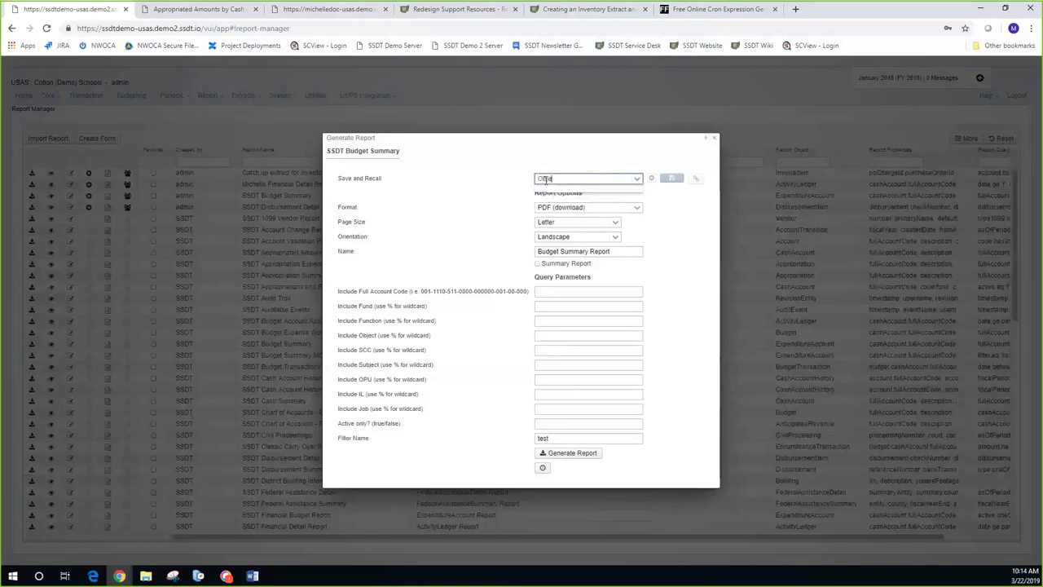
key("BackSpace")
key("BackSpace")
key("BackSpace")
key("BackSpace")
type("Objec")
left_click(609, 166)
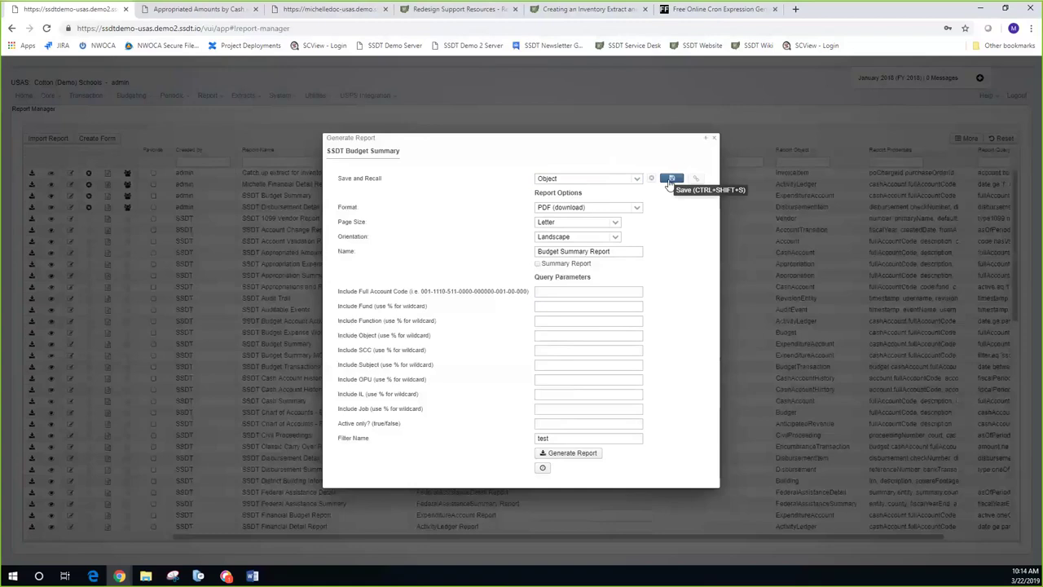
Step: Extend the recall name to 'Object 100 and 200', save it, and check the recall list
left_click(576, 178)
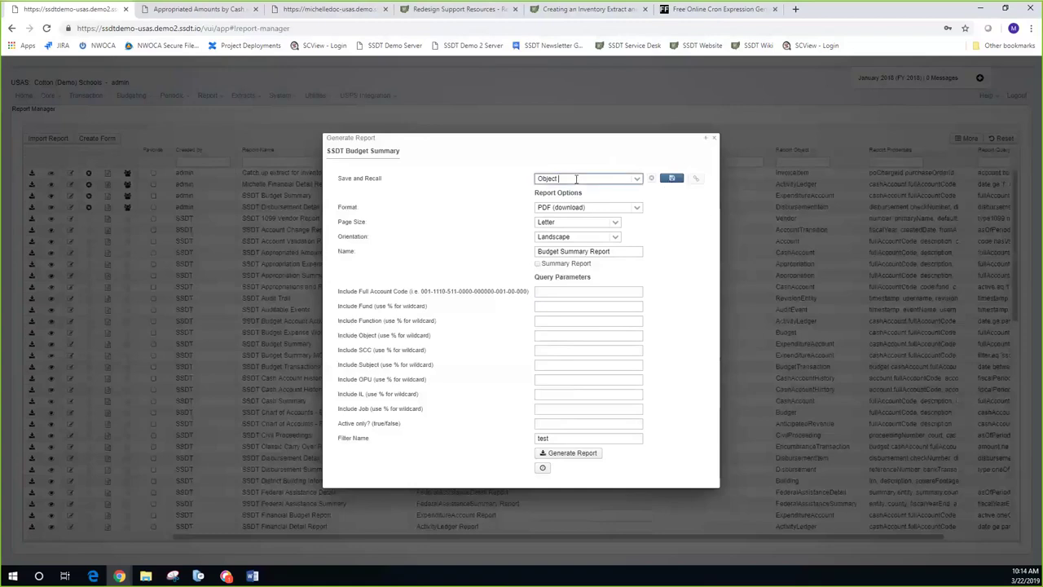
type("100 and 200")
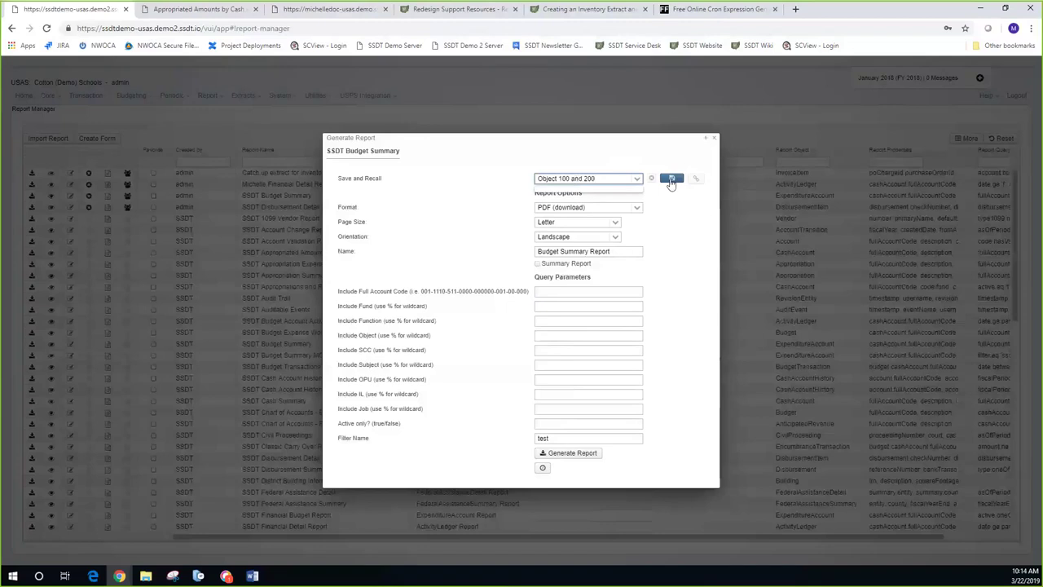
left_click(671, 180)
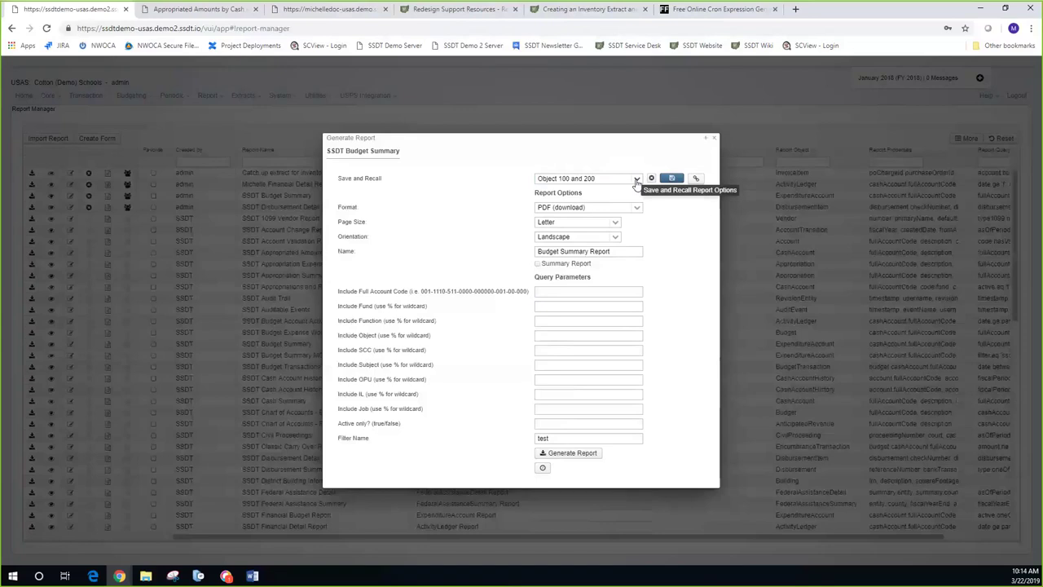
left_click(636, 179)
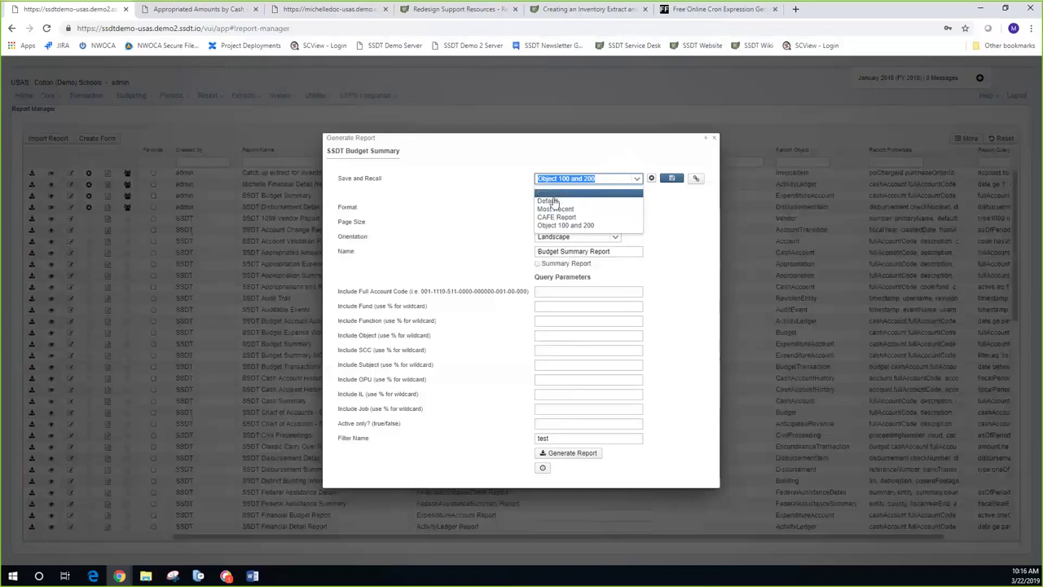
Step: Switch the Save and Recall choice back to Most Recent, restoring Fund 006
left_click(553, 201)
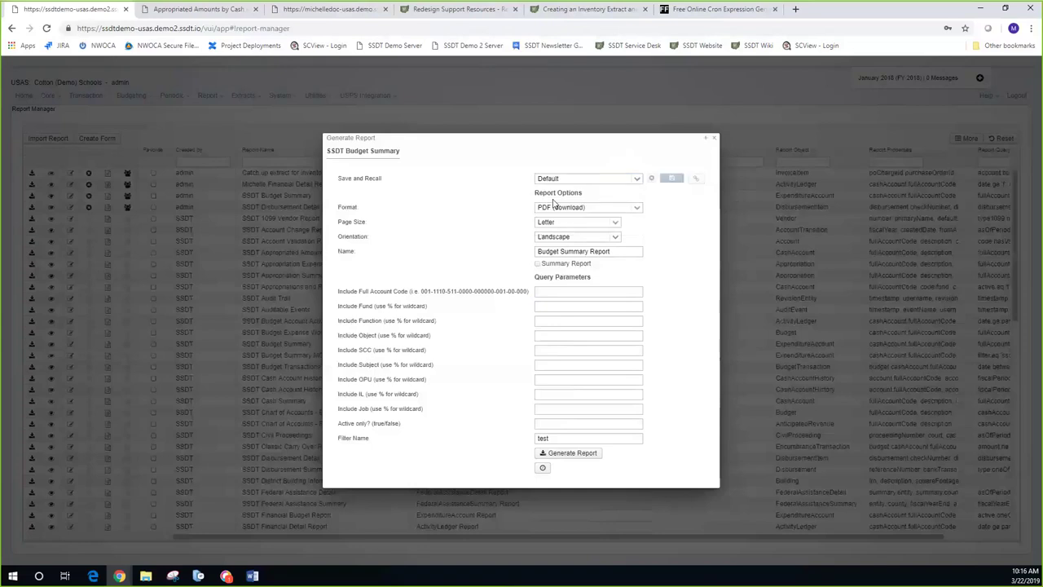
left_click(636, 181)
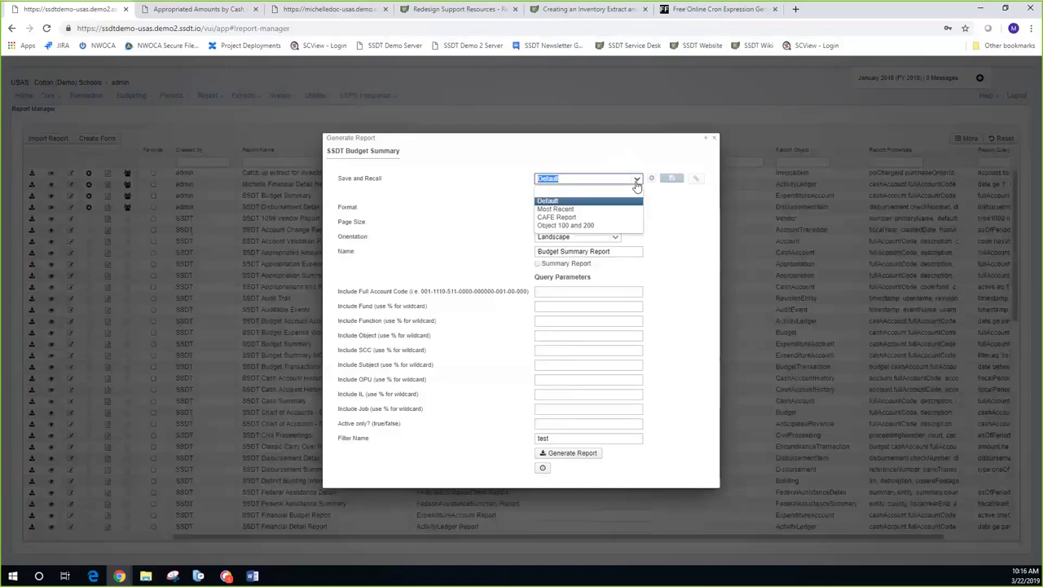
left_click(569, 208)
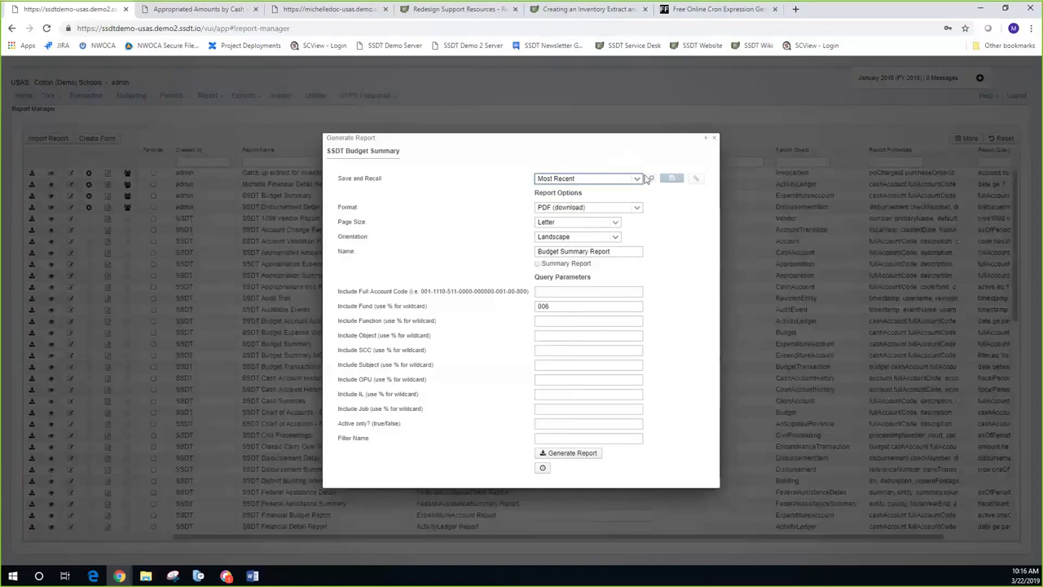
left_click(639, 180)
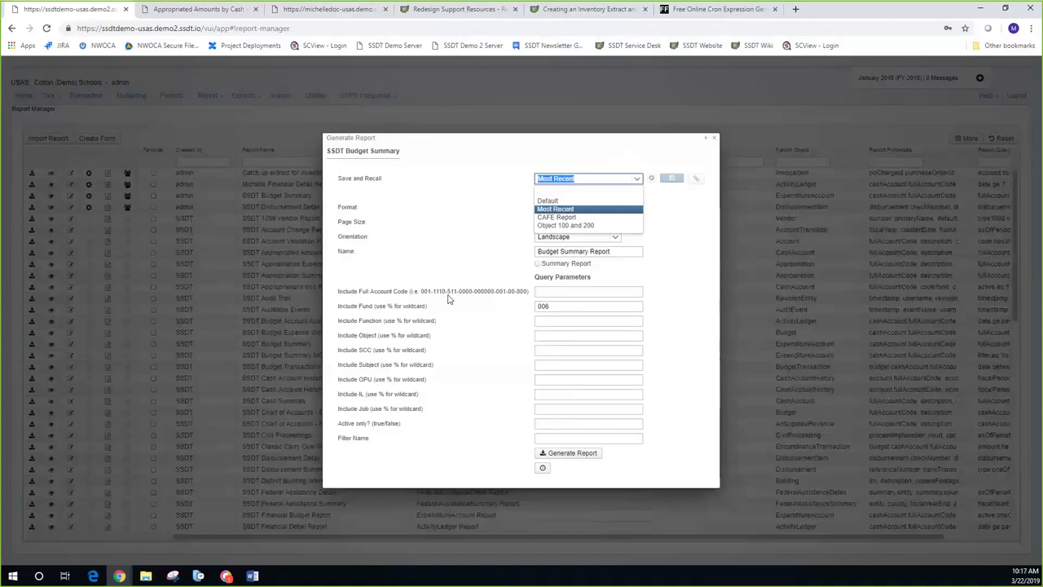
left_click(435, 193)
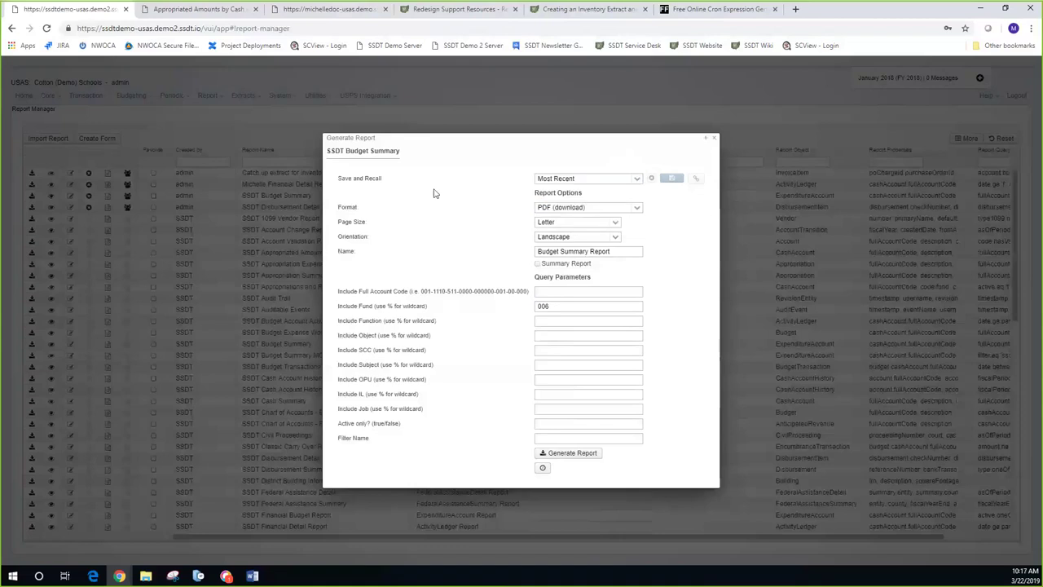
Step: Close the Budget Summary form, briefly review the SSDT Cash Summary settings, then close them
left_click(714, 140)
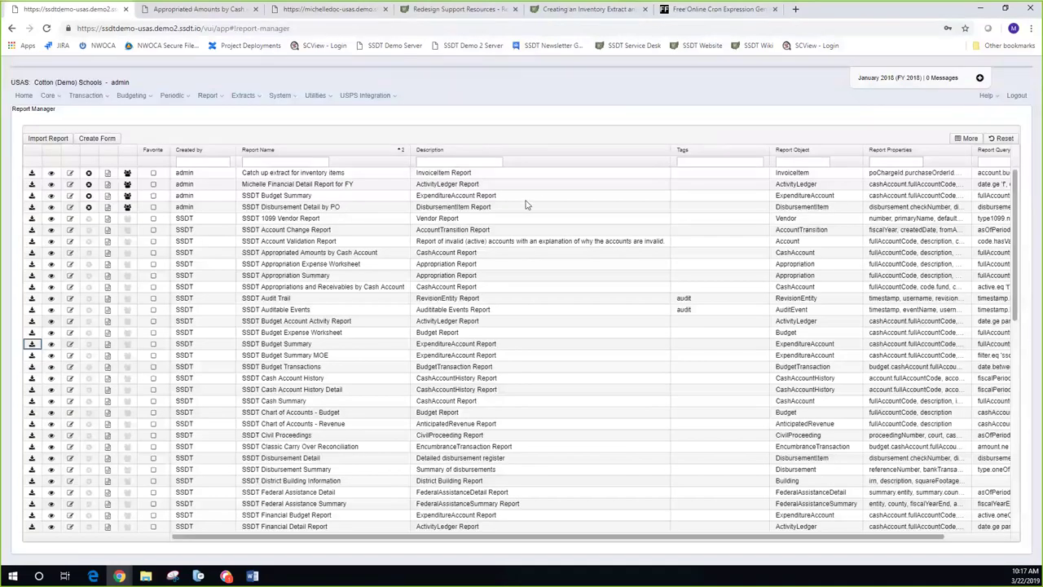
left_click(32, 401)
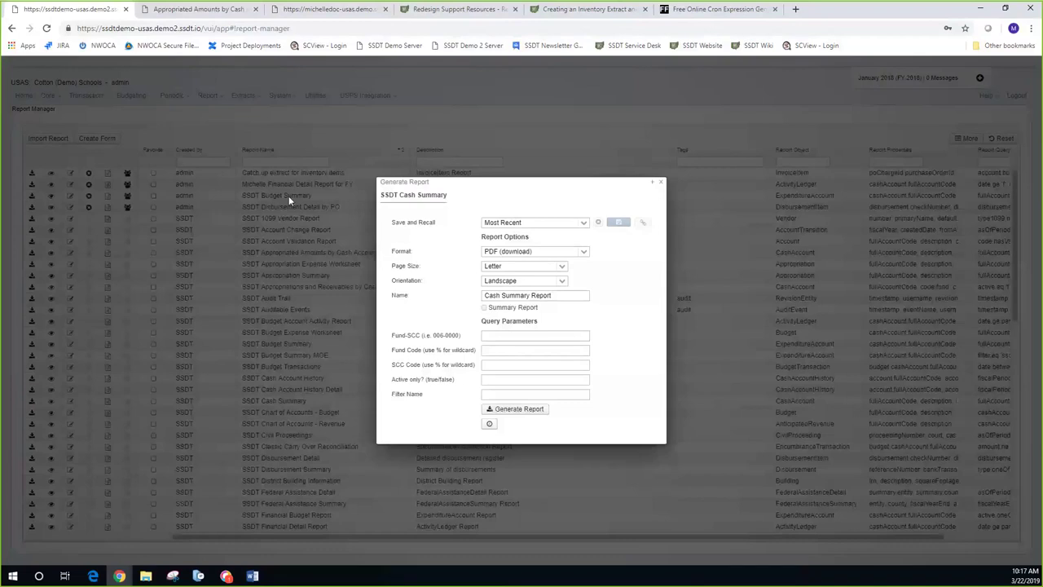
left_click(662, 183)
left_click(208, 96)
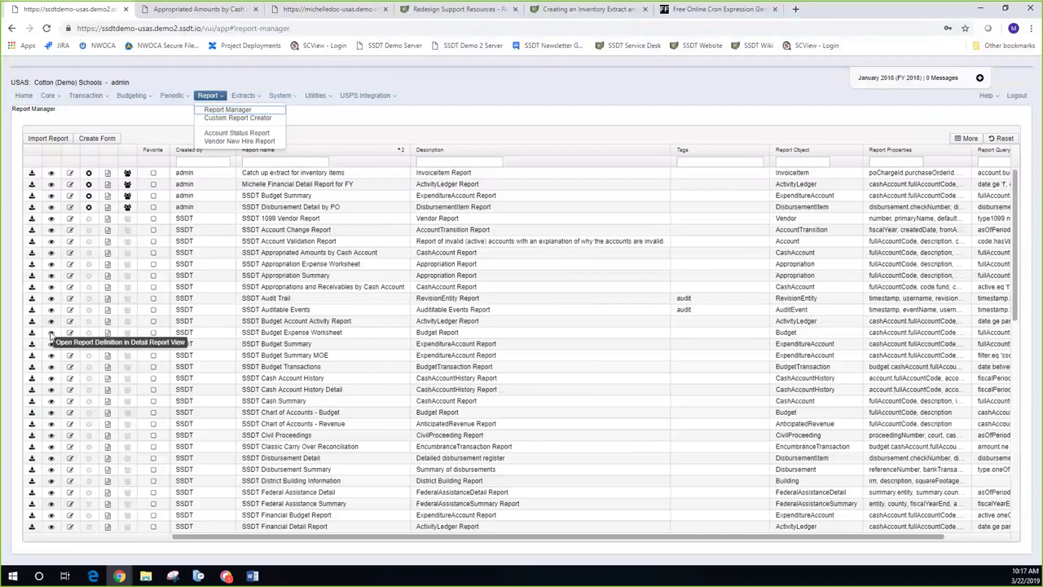
Step: View the SSDT Budget Expense Worksheet definition and its Generate Report options
left_click(50, 334)
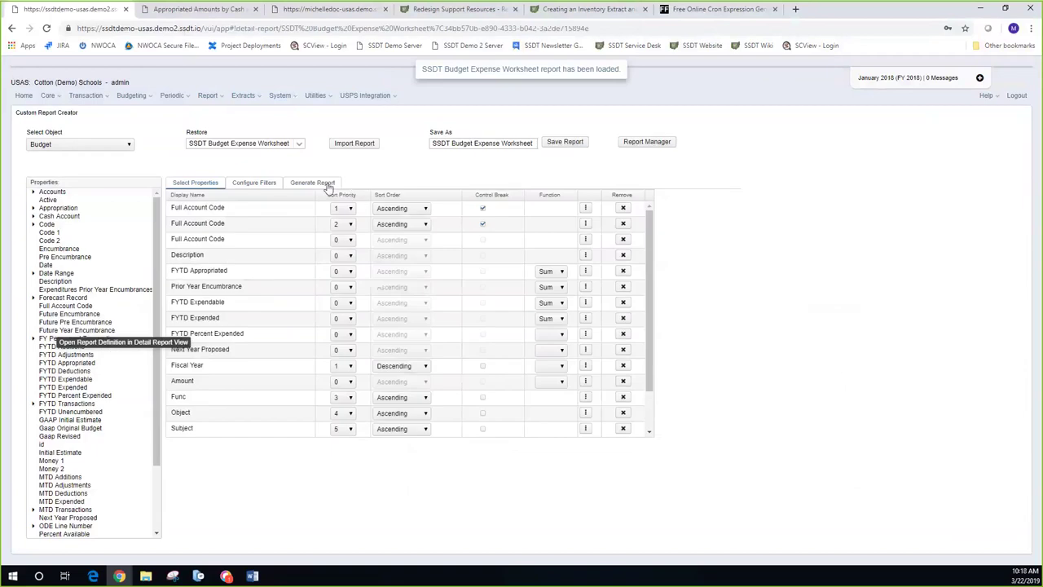
left_click(313, 183)
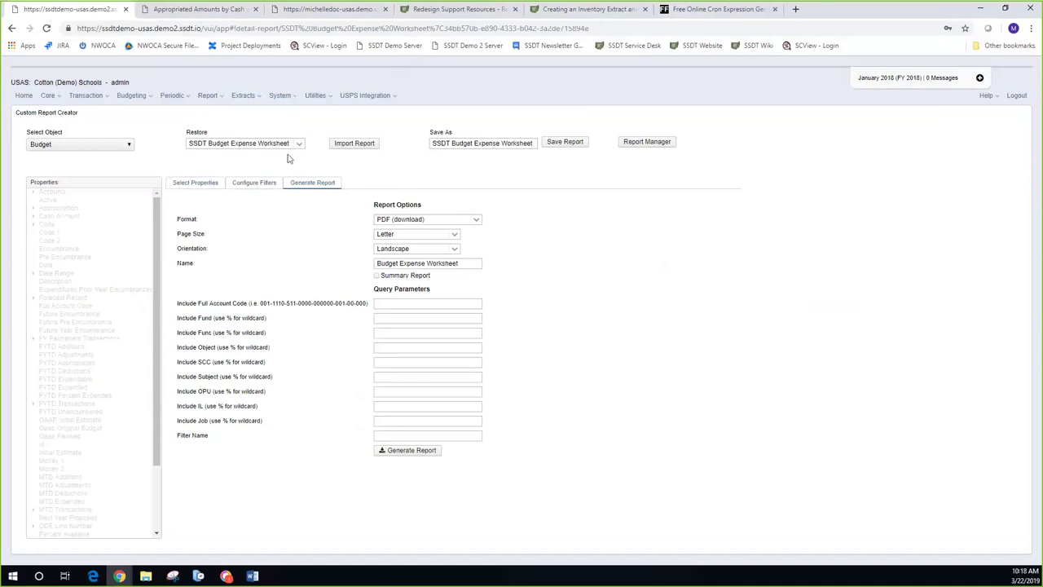
left_click(344, 9)
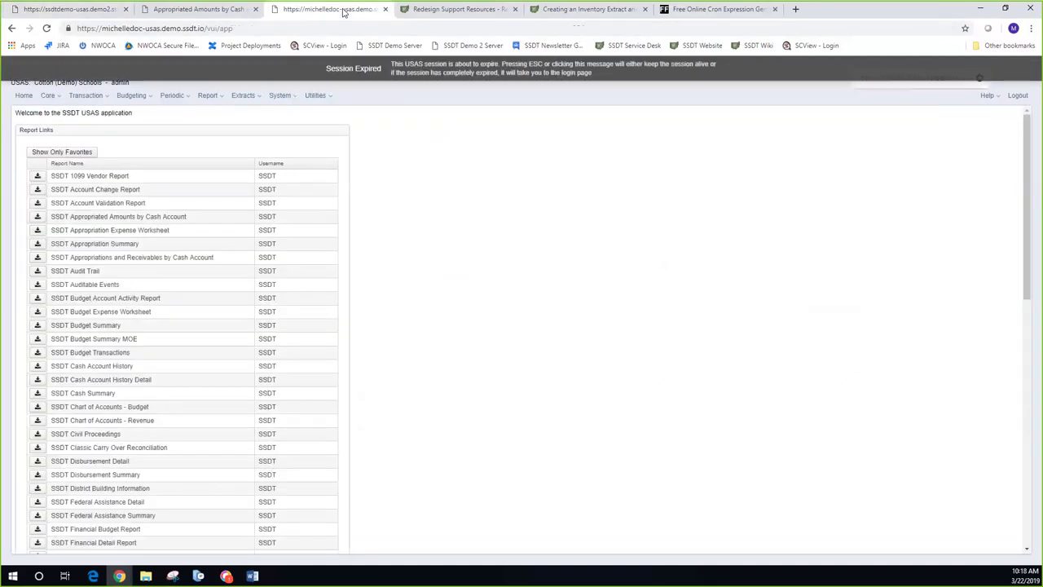
Step: Log back into the michelledoc demo site, re-entering the password after one failed attempt
left_click(383, 74)
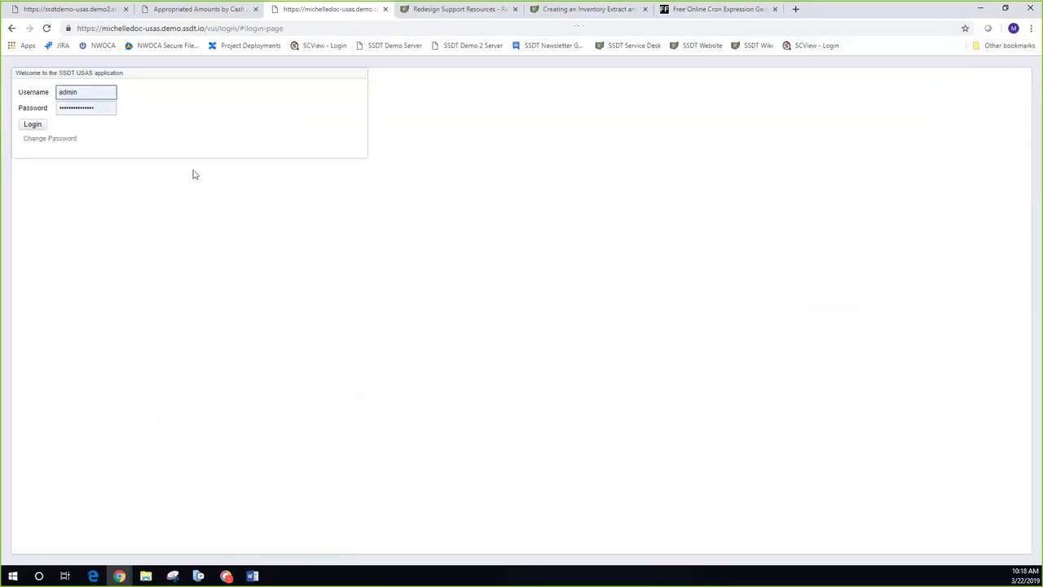
key("Return")
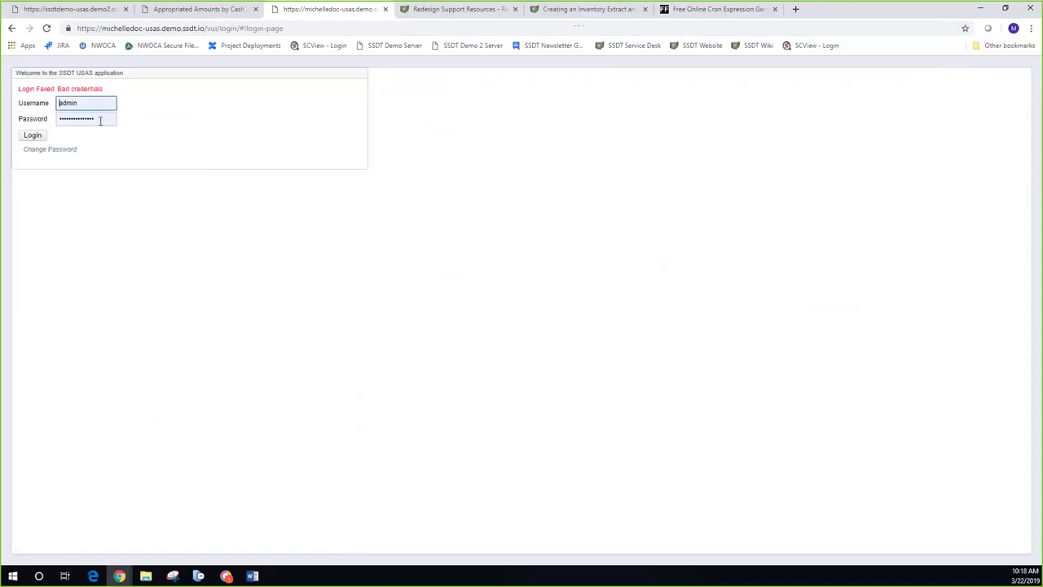
double_click(101, 120)
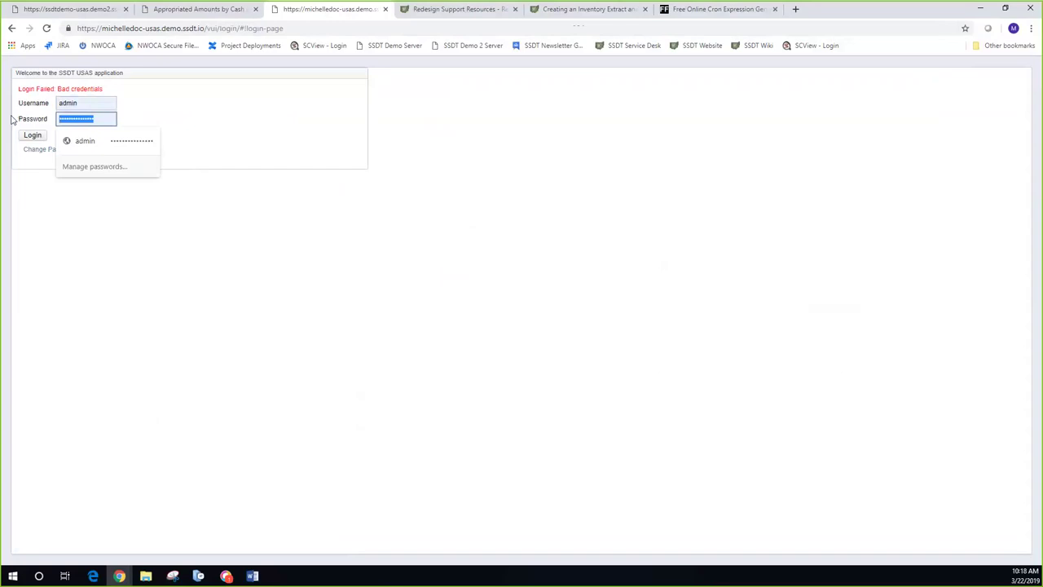
type("ssdt")
key("Return")
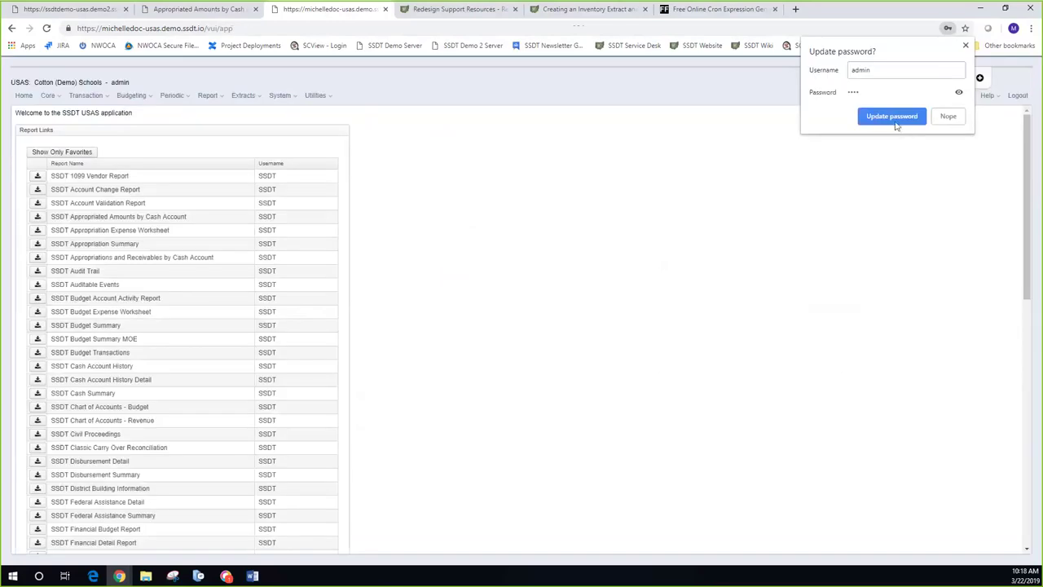
left_click(99, 97)
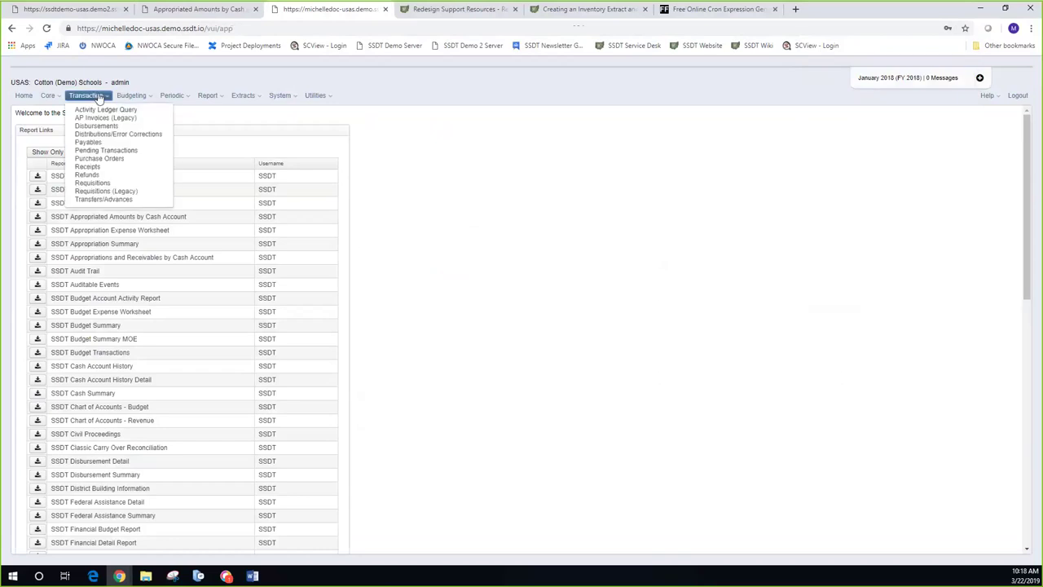
Step: Create a new receipt and add one item line
left_click(92, 168)
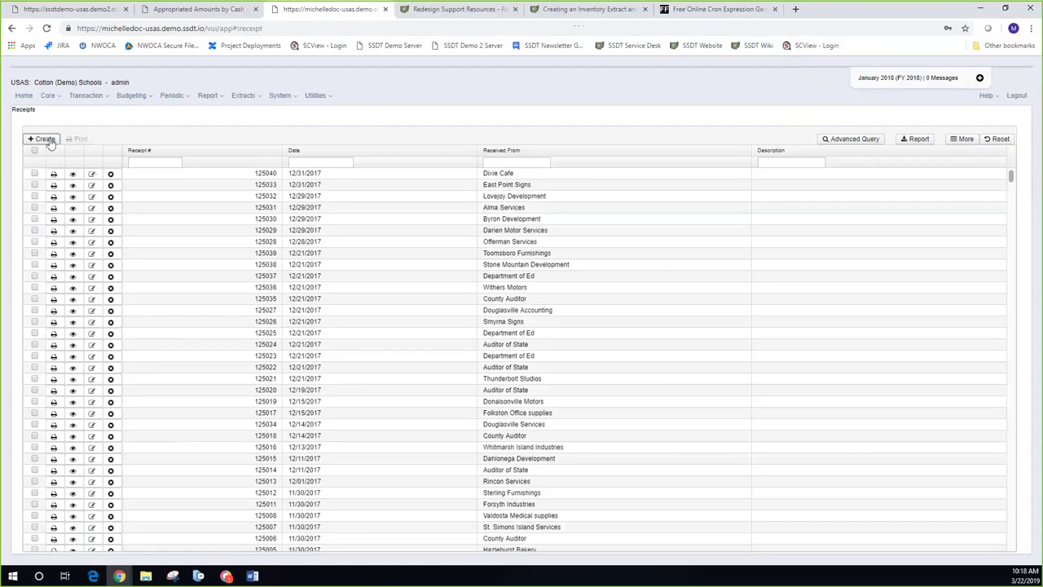
left_click(43, 139)
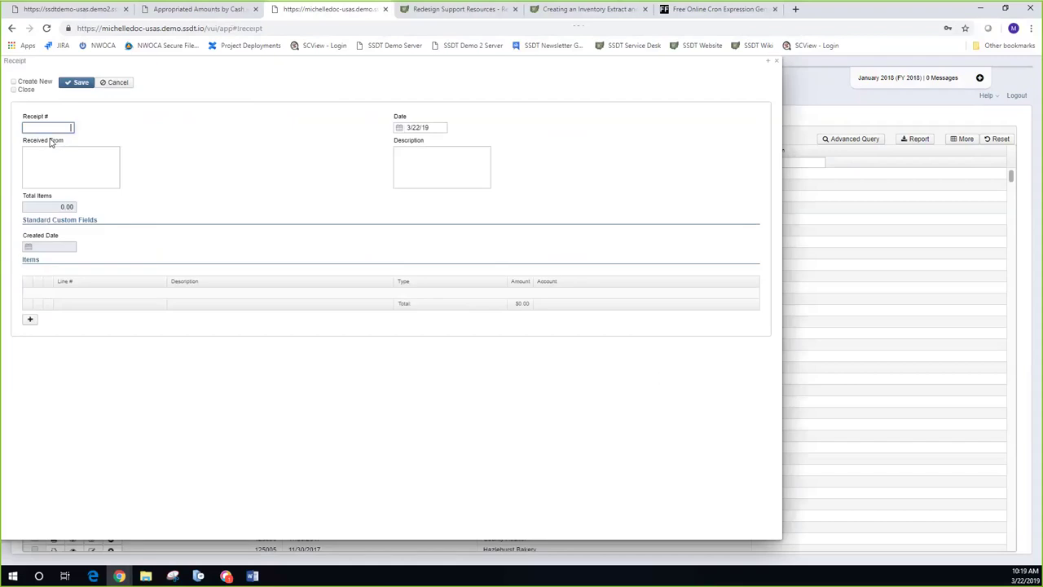
left_click(31, 321)
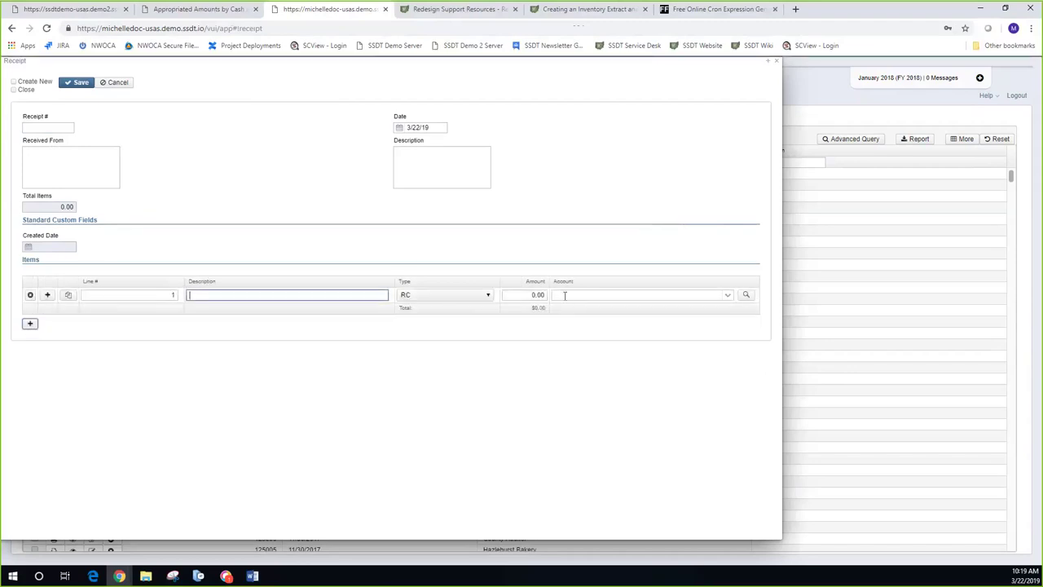
Step: Try 006 in the item's Account field, then bring up the account lookup search
left_click(564, 296)
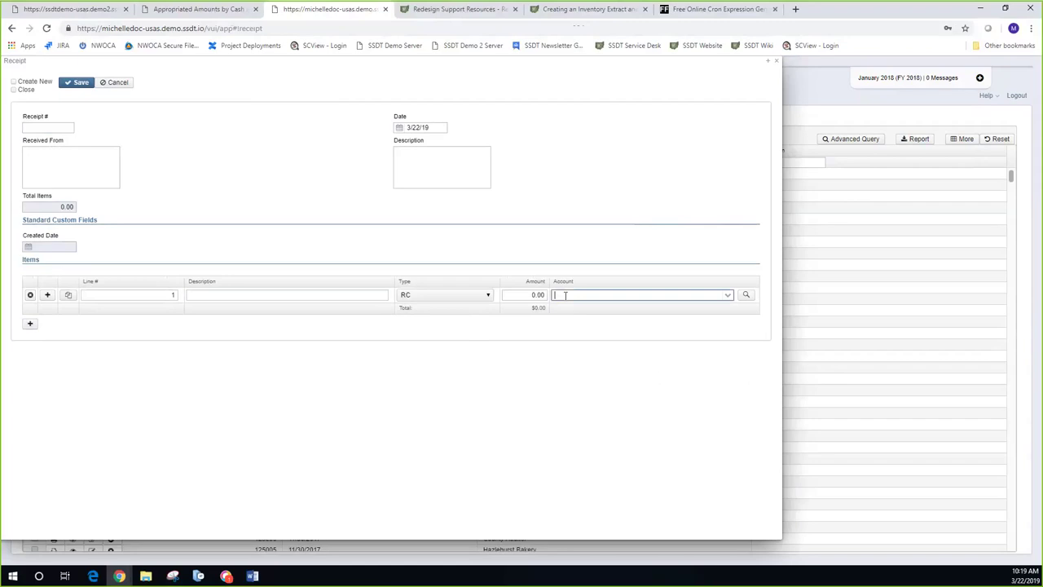
type("006")
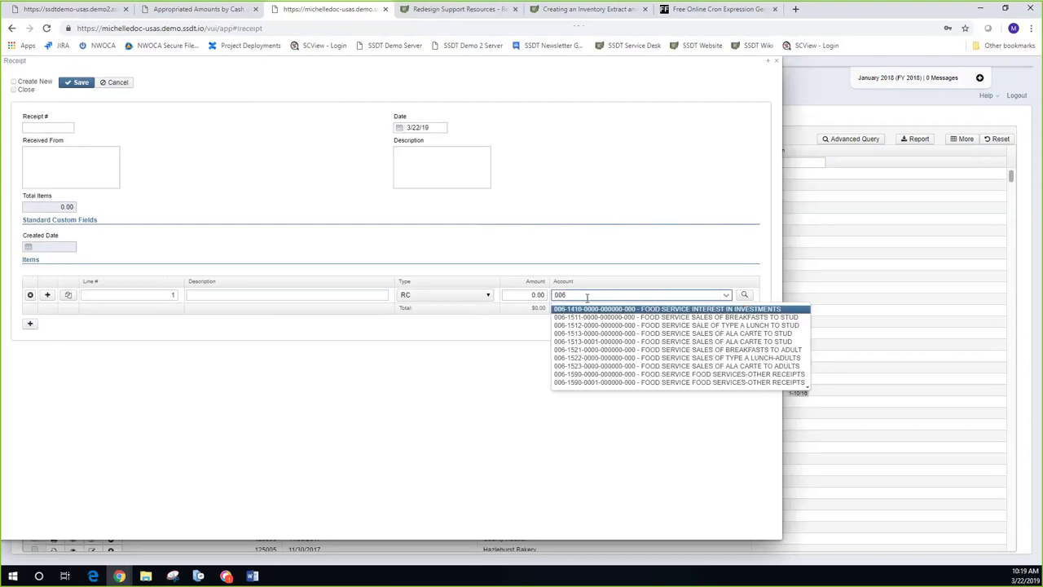
left_click(587, 296)
key("BackSpace")
key("BackSpace")
key("BackSpace")
left_click(726, 294)
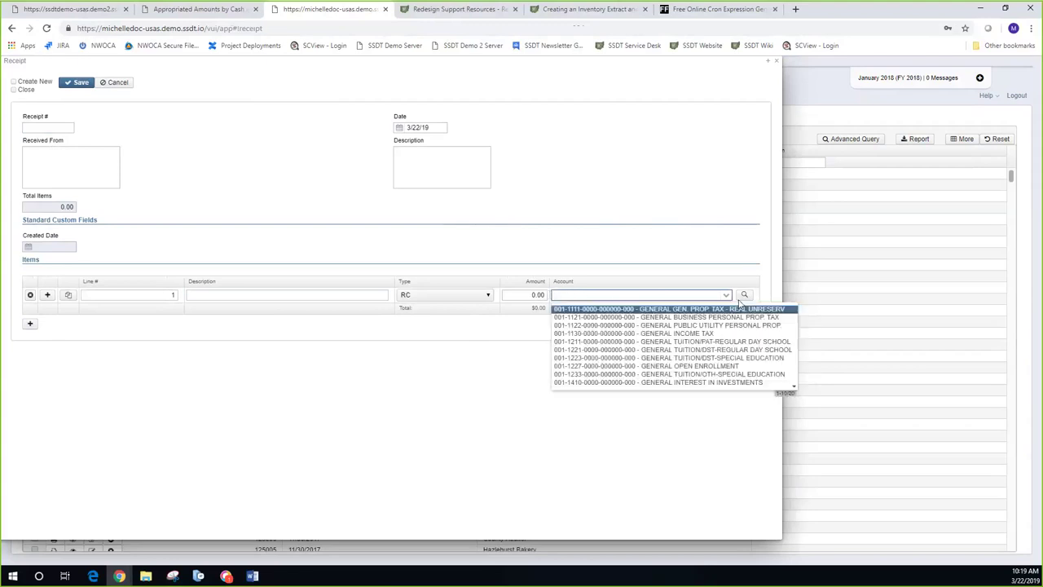
left_click(745, 296)
left_click(744, 296)
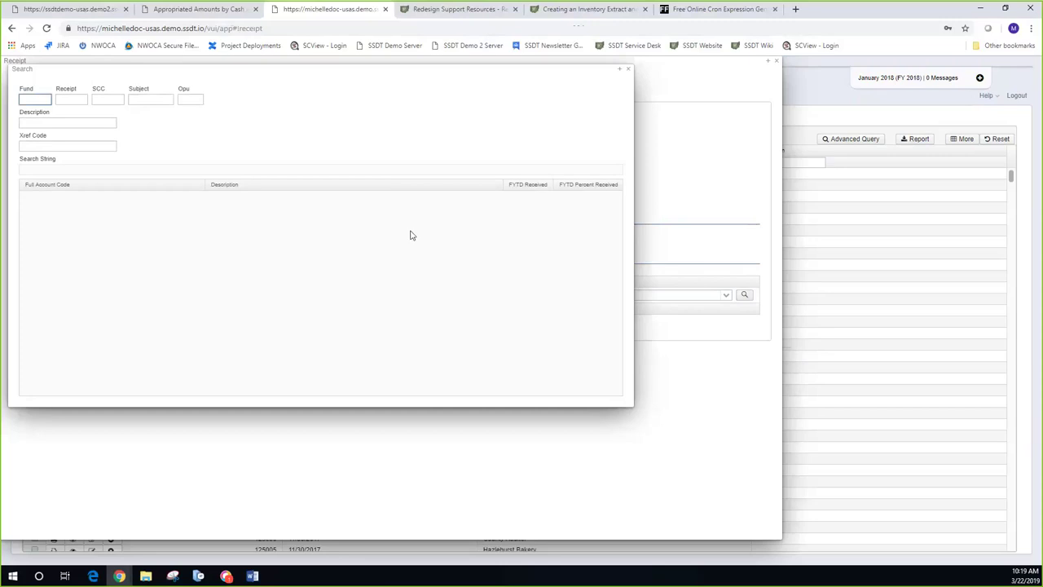
type("006")
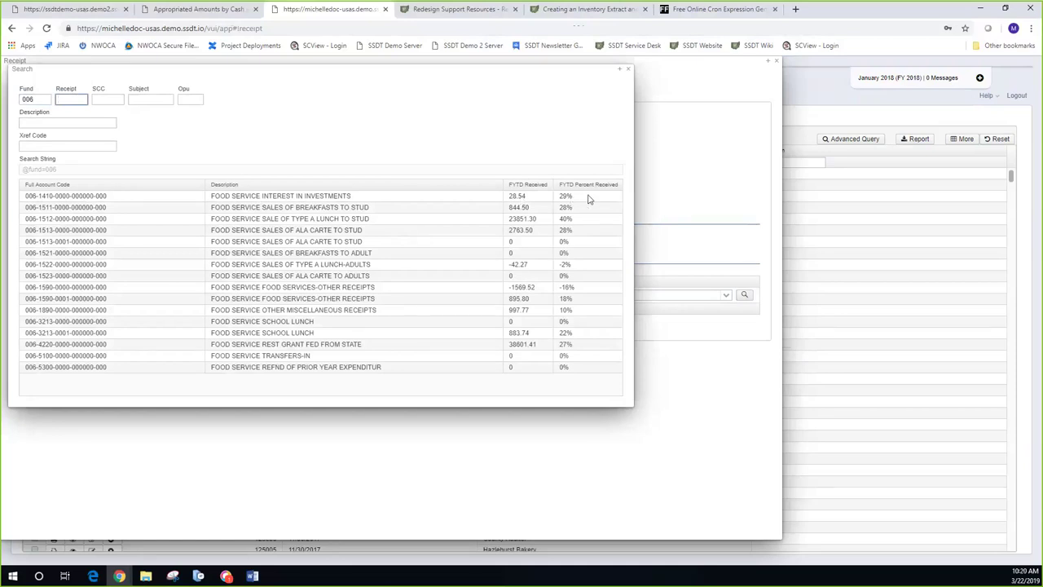
left_click(100, 198)
double_click(101, 197)
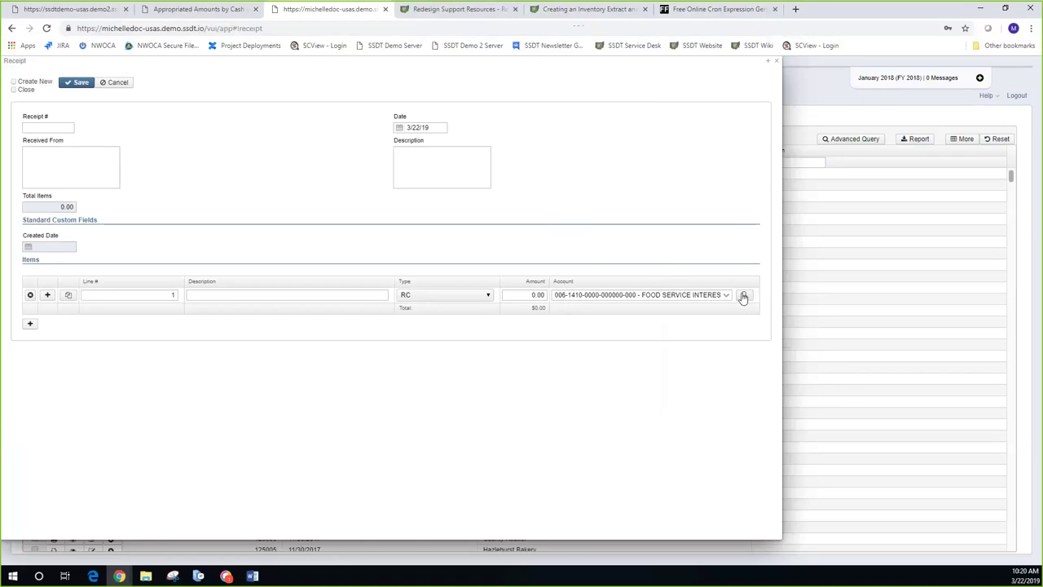
left_click(744, 295)
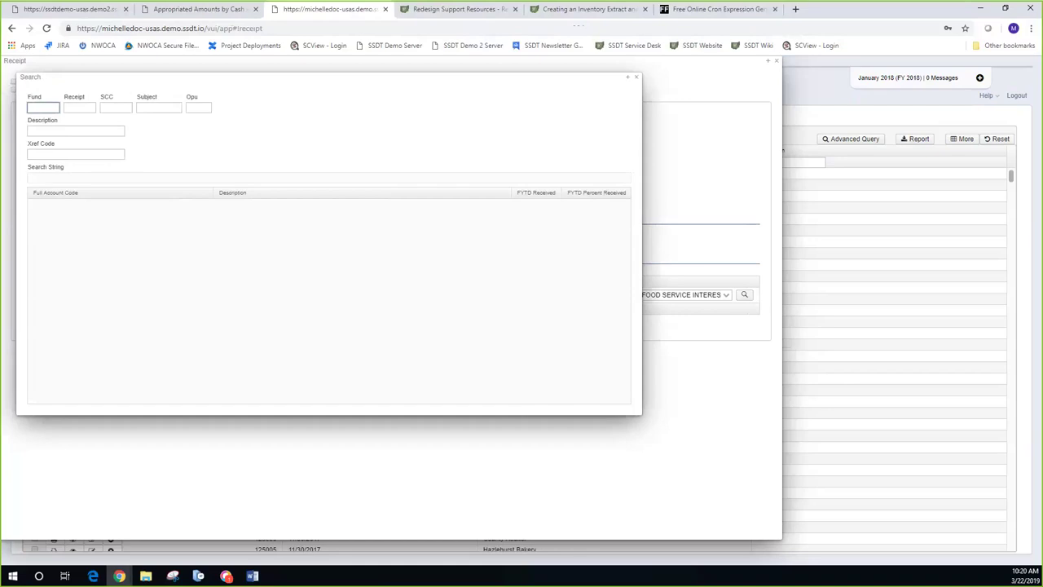
type("006")
key("Tab")
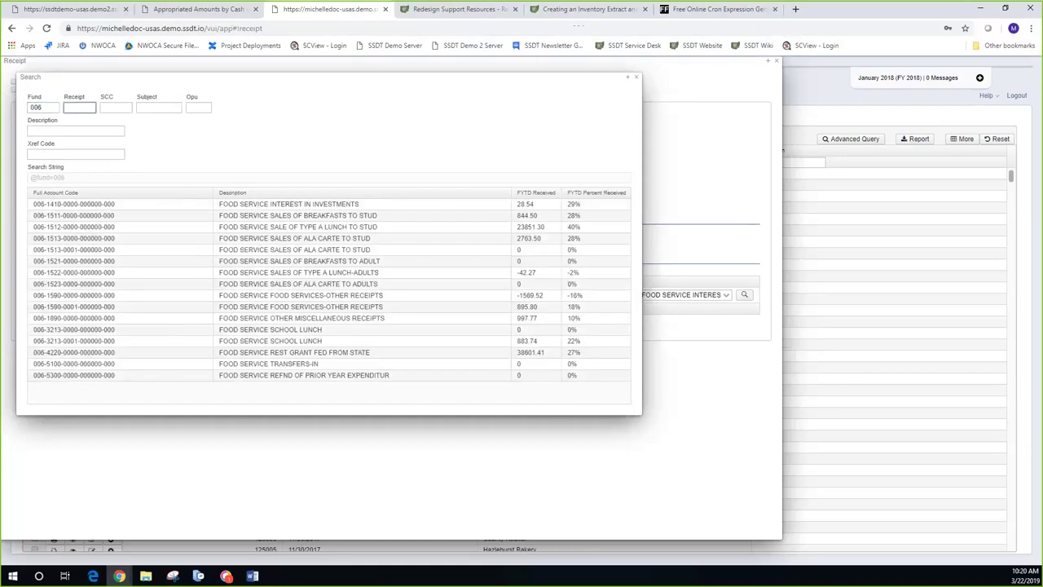
type("1")
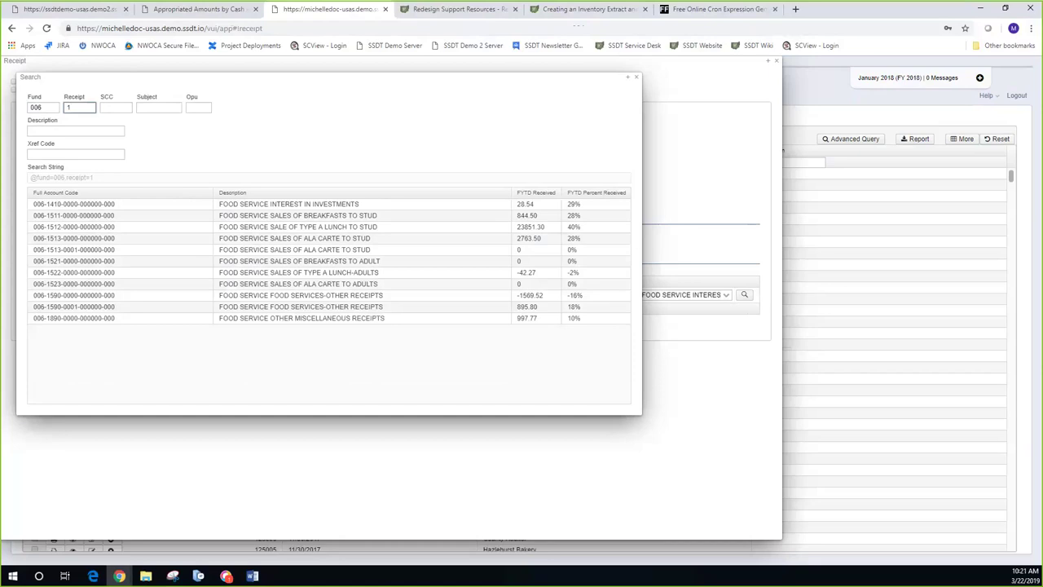
key("BackSpace")
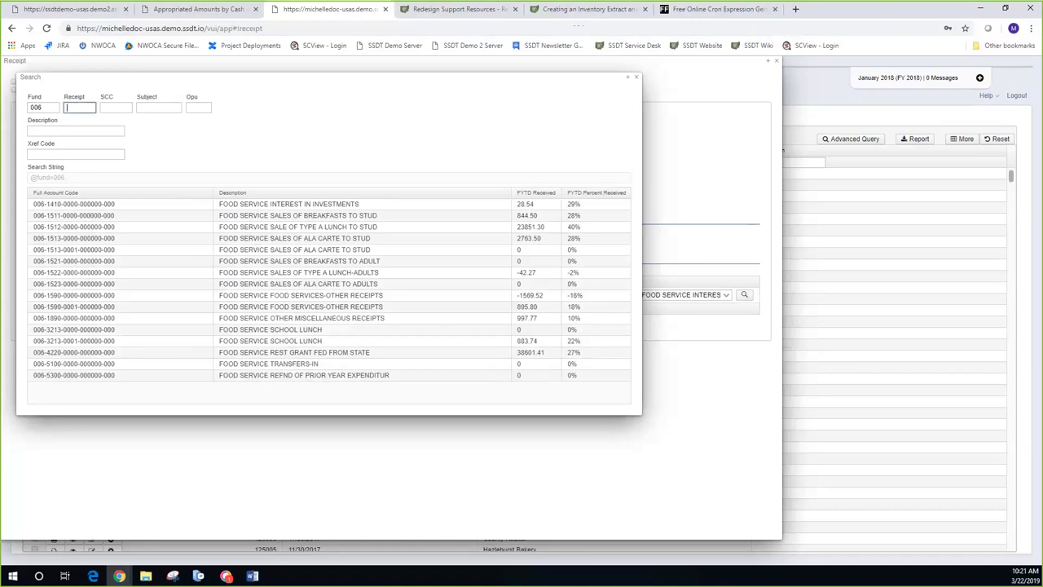
type("%2%")
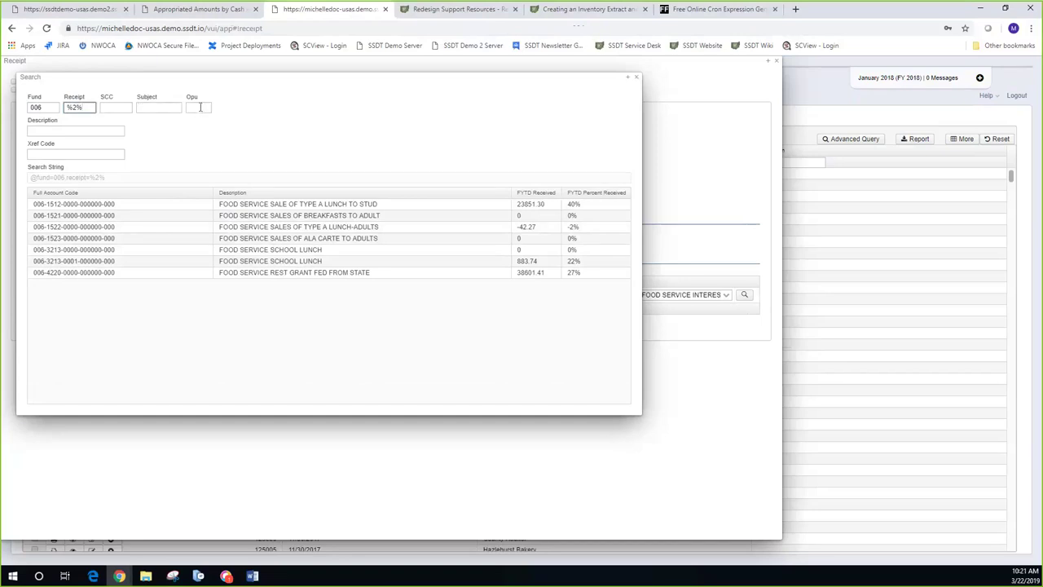
left_click(638, 79)
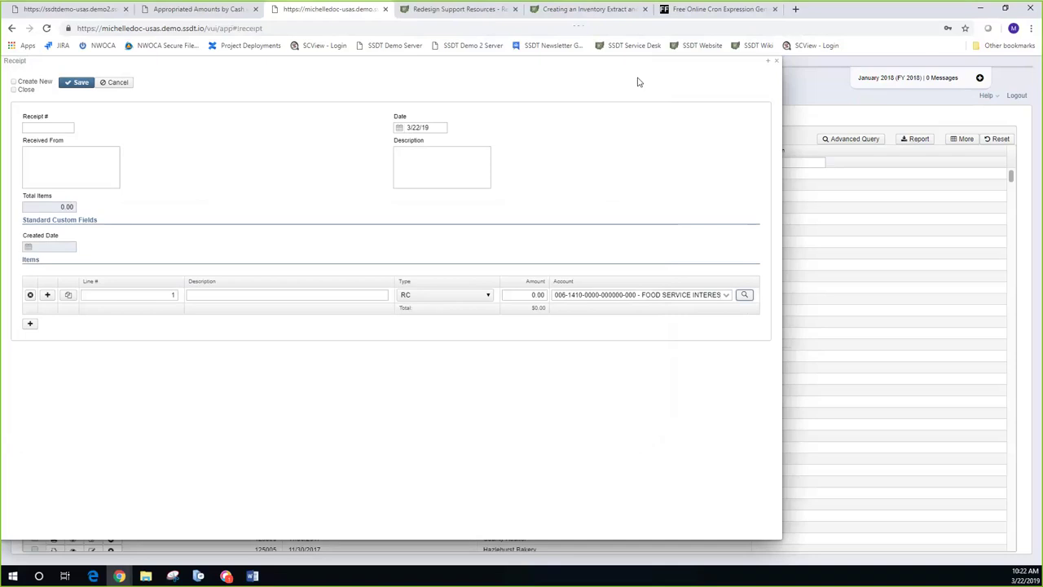
Step: Close the new receipt form and go to Report > Report Manager
left_click(774, 65)
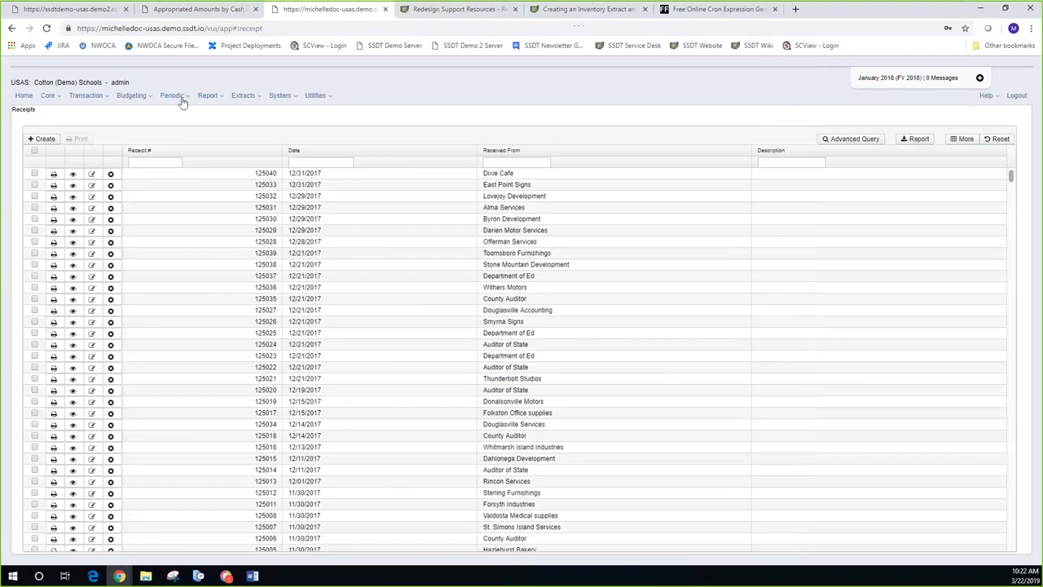
left_click(210, 96)
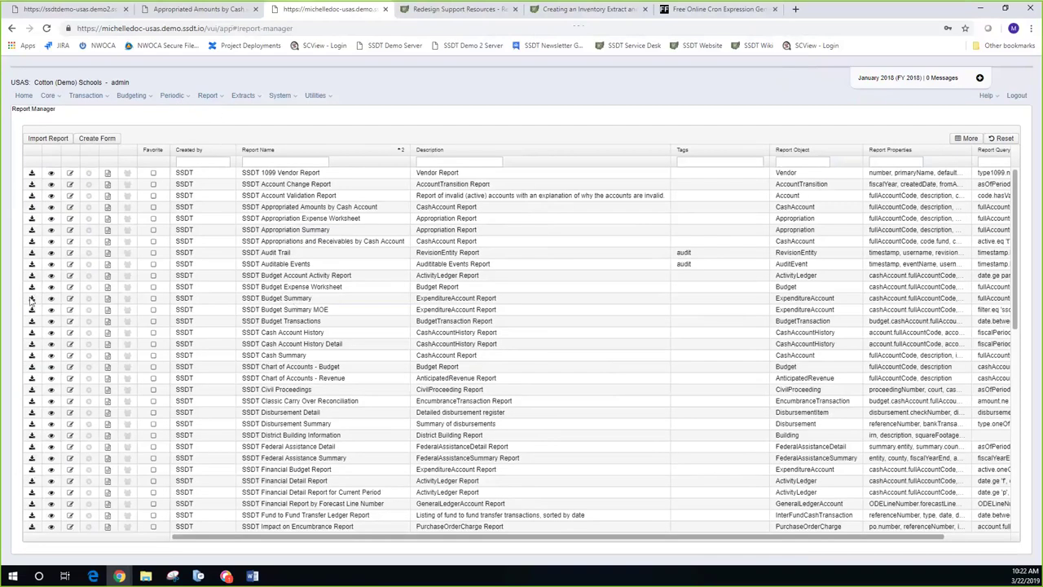
Step: Recall the 'Student Activities' options (Fund Code 300) for SSDT Cash Summary and request its direct link
left_click(31, 356)
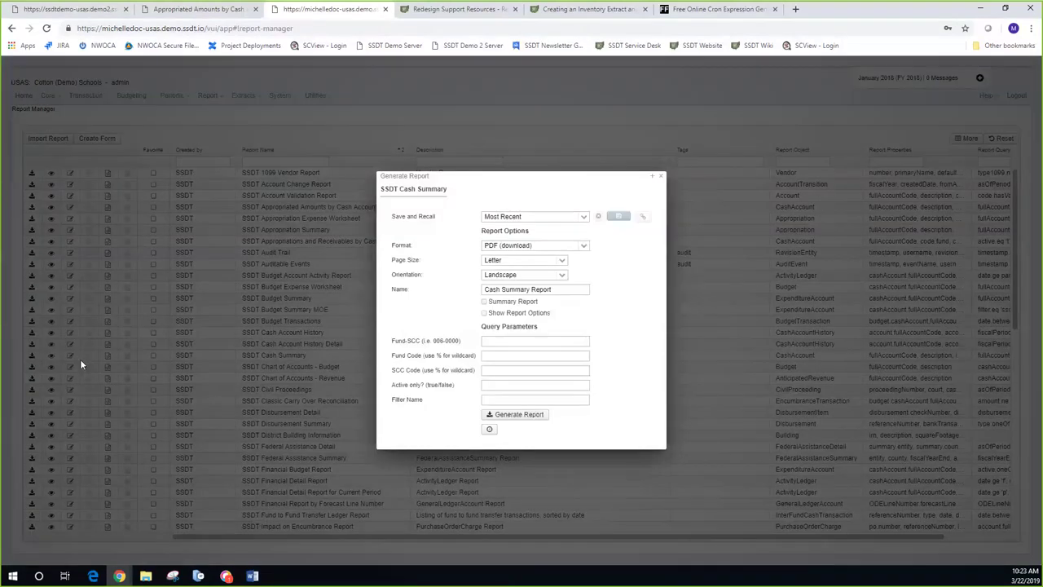
left_click(560, 216)
left_click(584, 218)
left_click(584, 219)
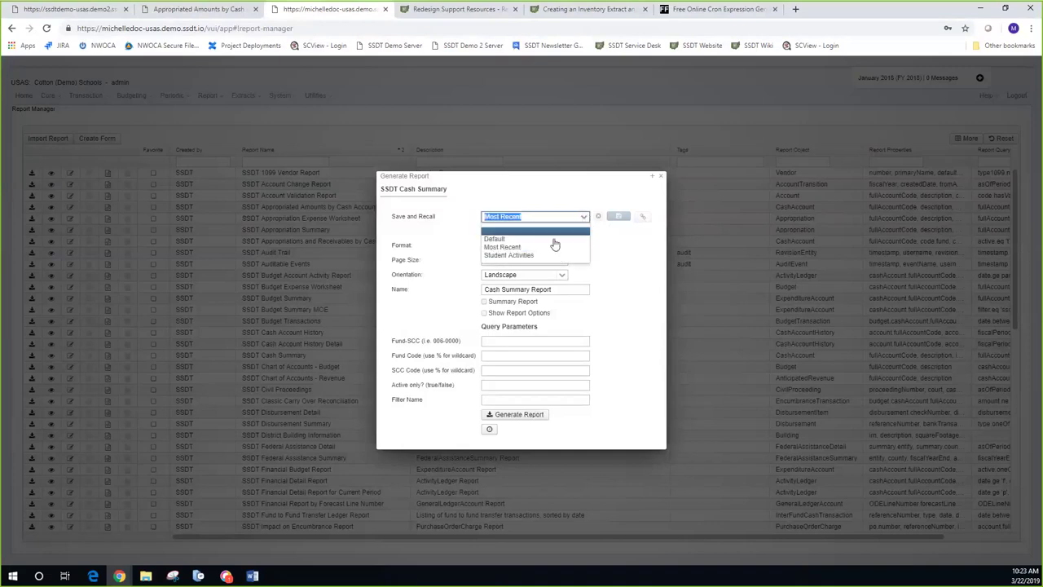
left_click(521, 256)
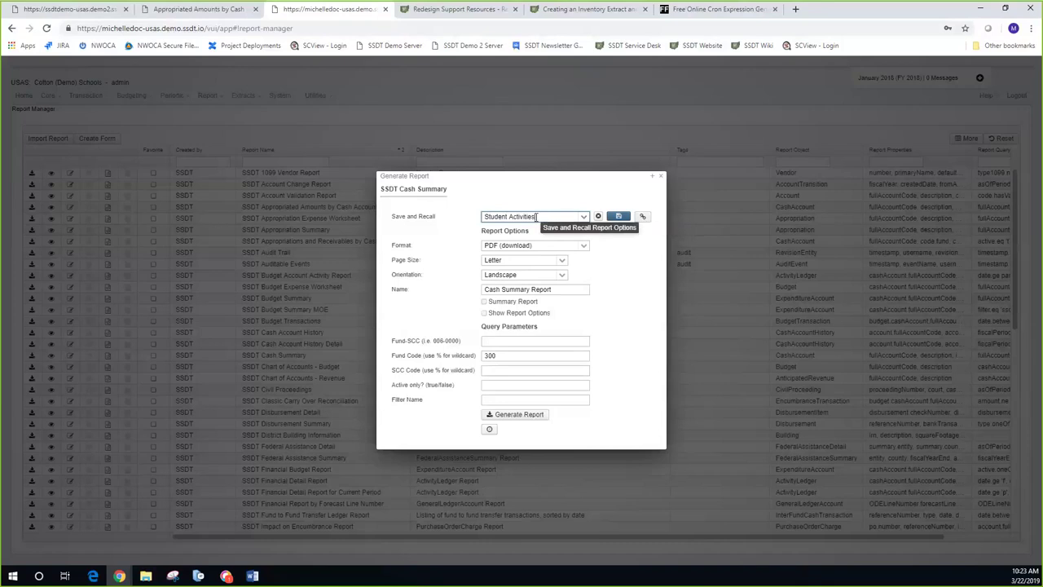
left_click(535, 216)
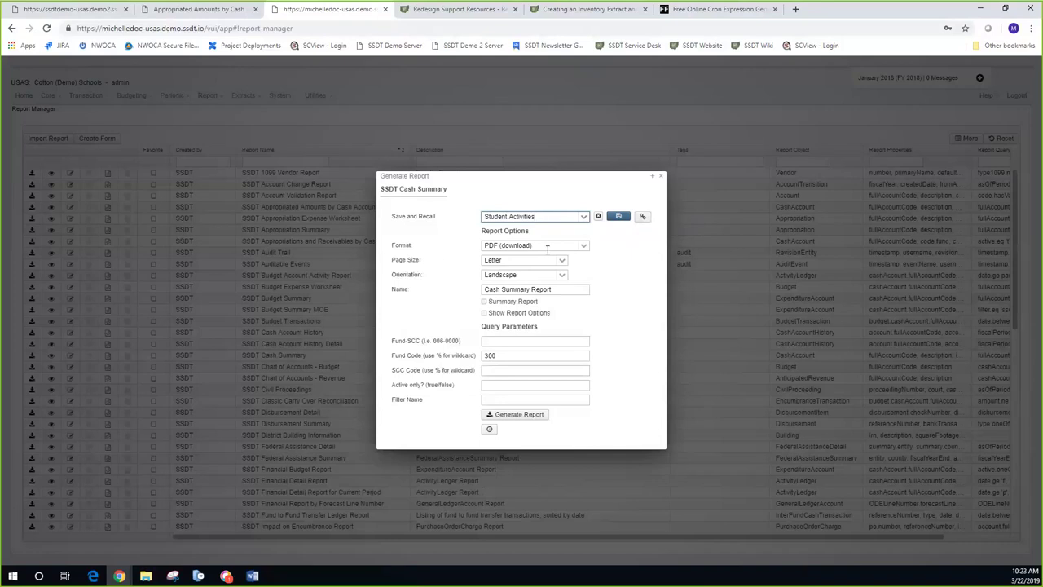
left_click(643, 217)
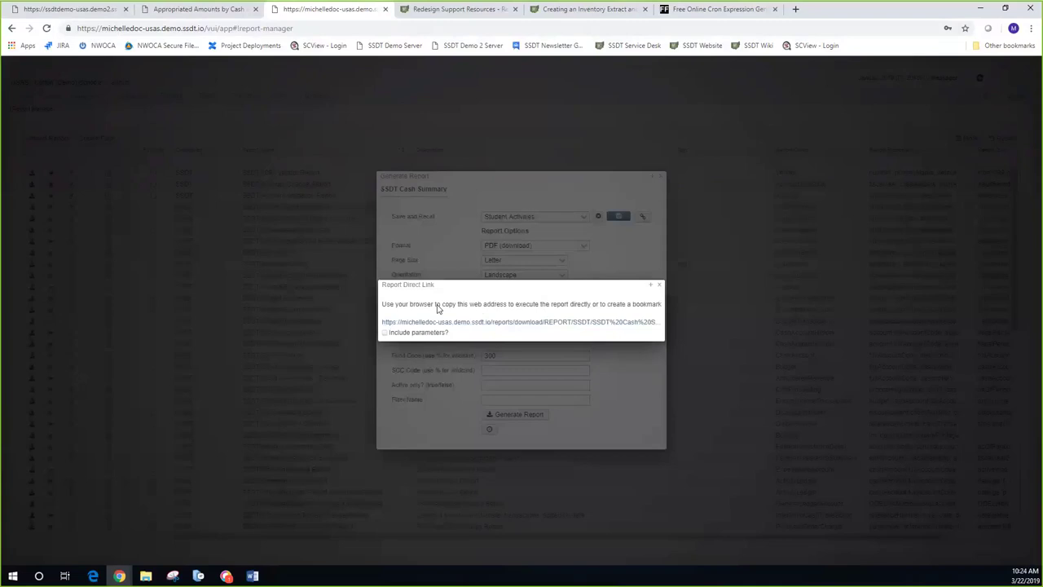
Step: Enable 'Include parameters?' on the Cash Summary direct link and copy the link address
left_click(385, 336)
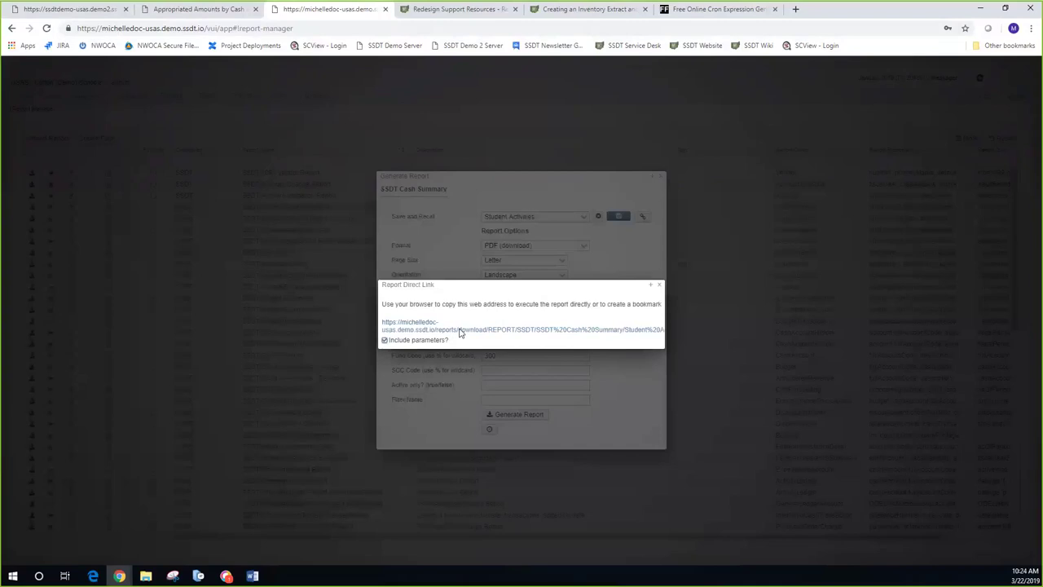
right_click(460, 333)
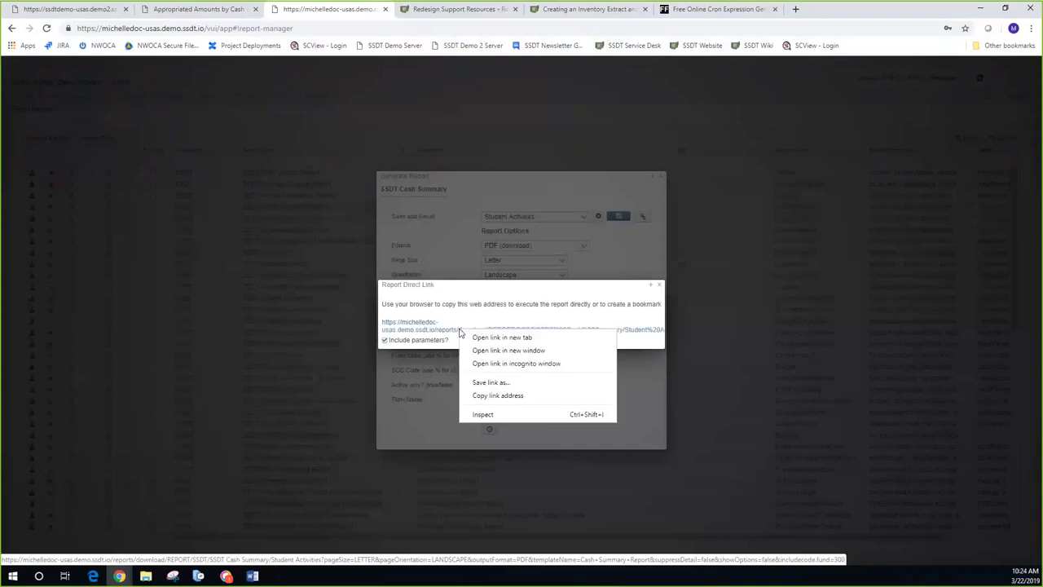
left_click(491, 396)
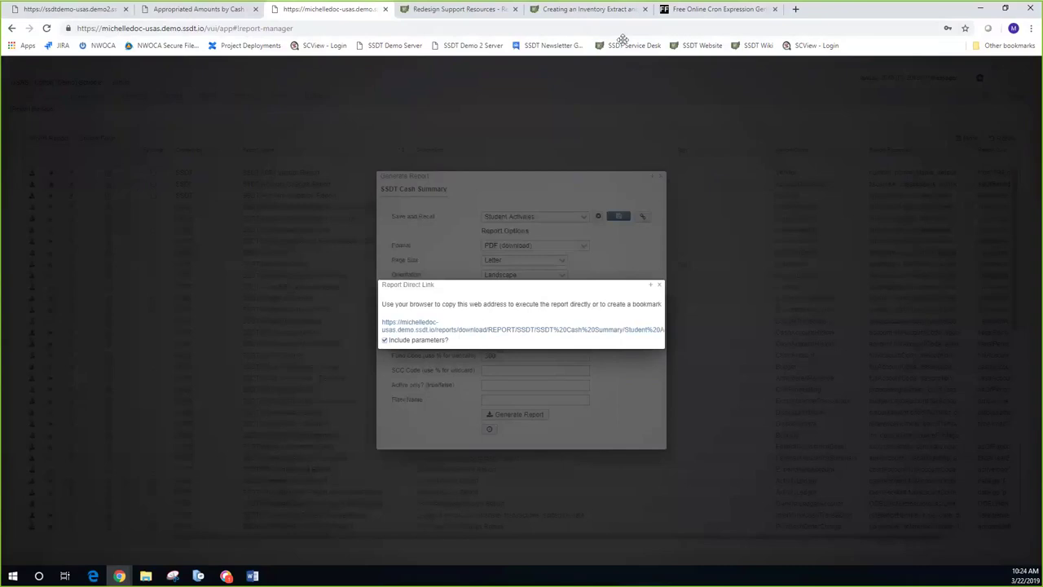
Step: Paste the direct link in a new Chrome tab, save Cash Summary Report (1).pdf, and open it
left_click(796, 10)
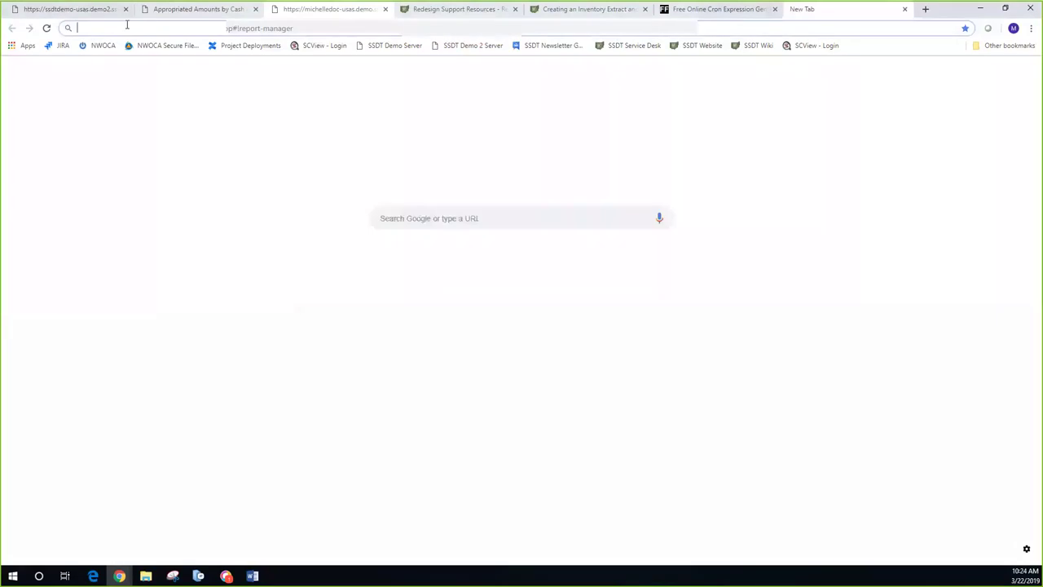
key("ctrl+v")
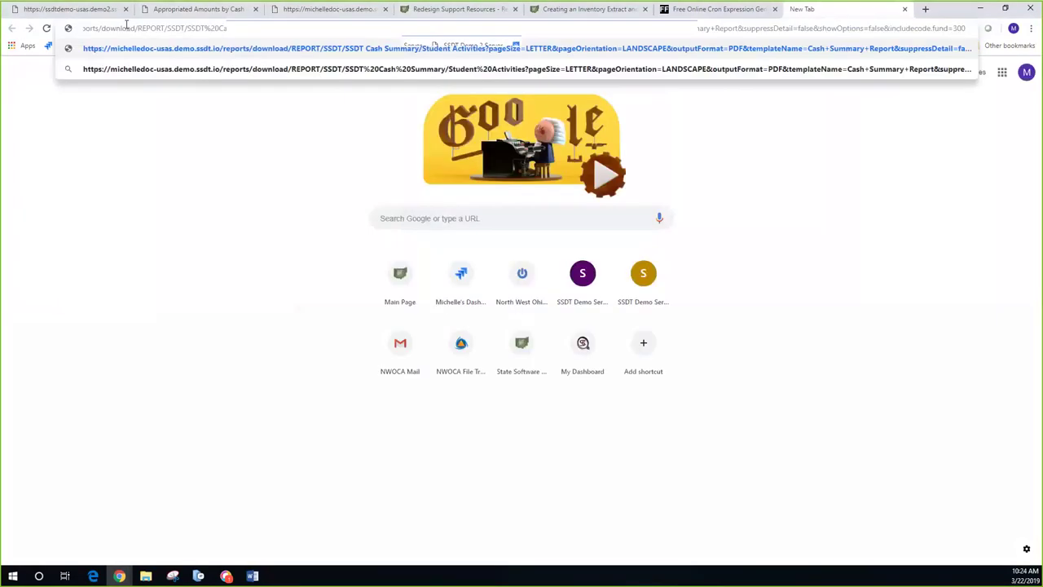
key("Return")
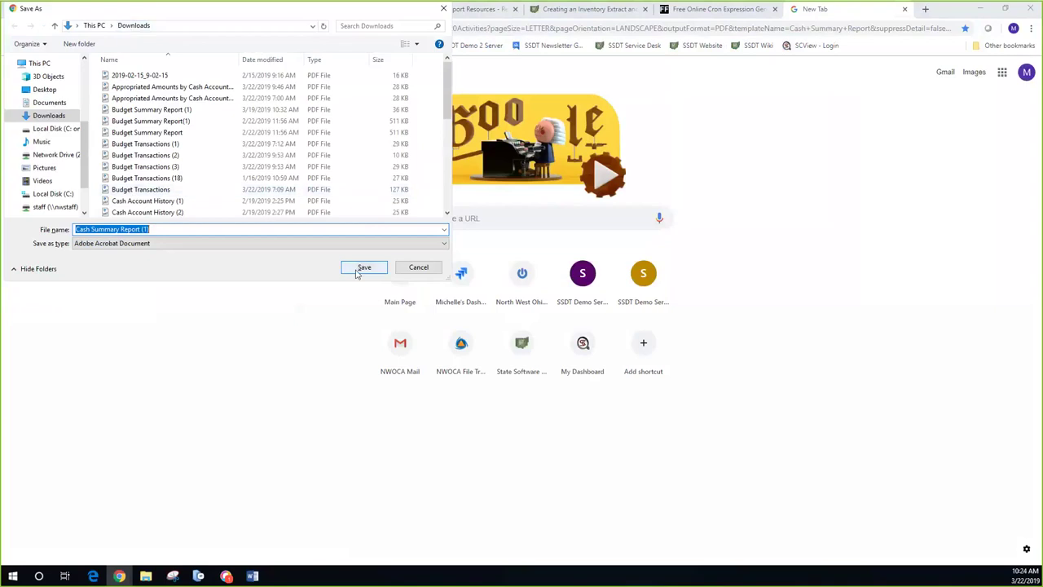
key("Return")
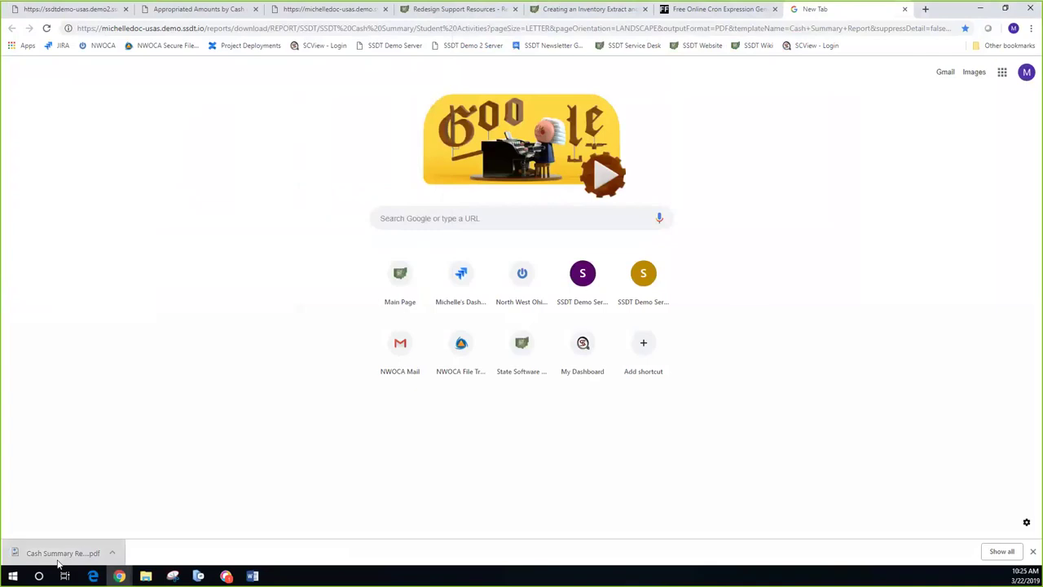
left_click(58, 555)
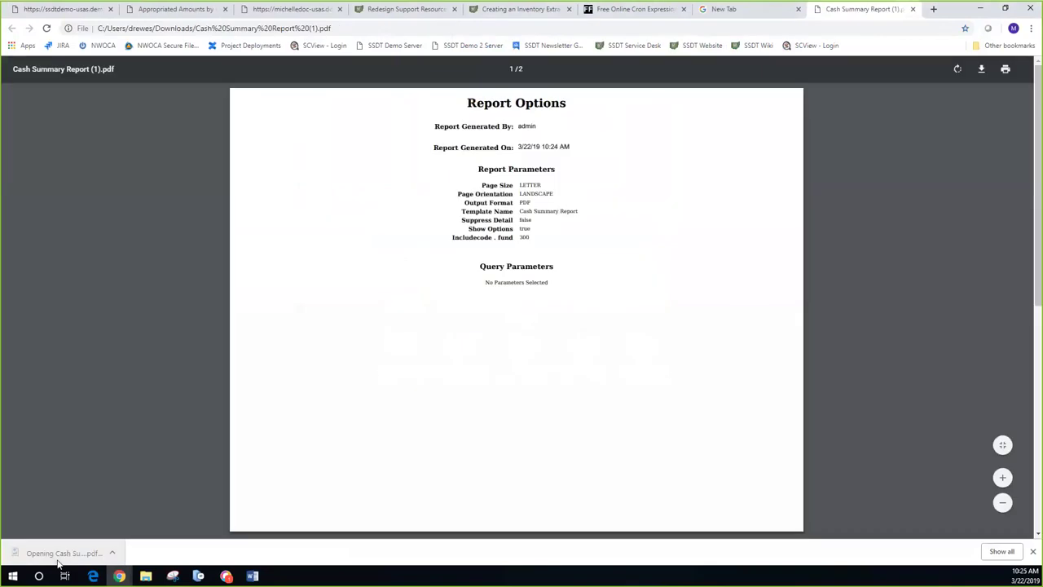